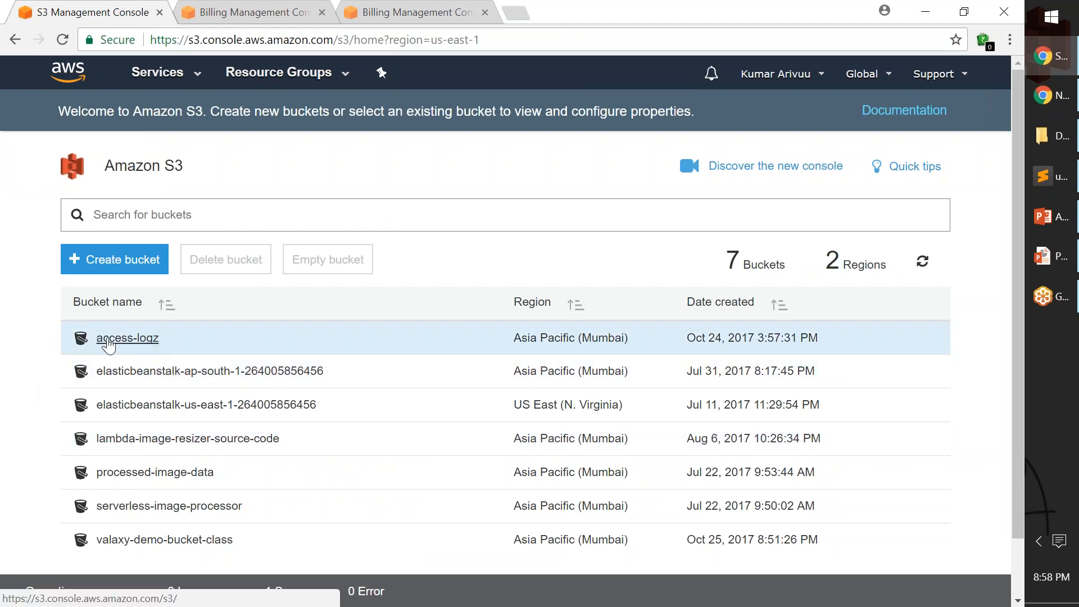
Open the access-logz bucket and sort its object list by last modified date, newest first.
{"action": "left_click", "coordinate": [110, 340]}
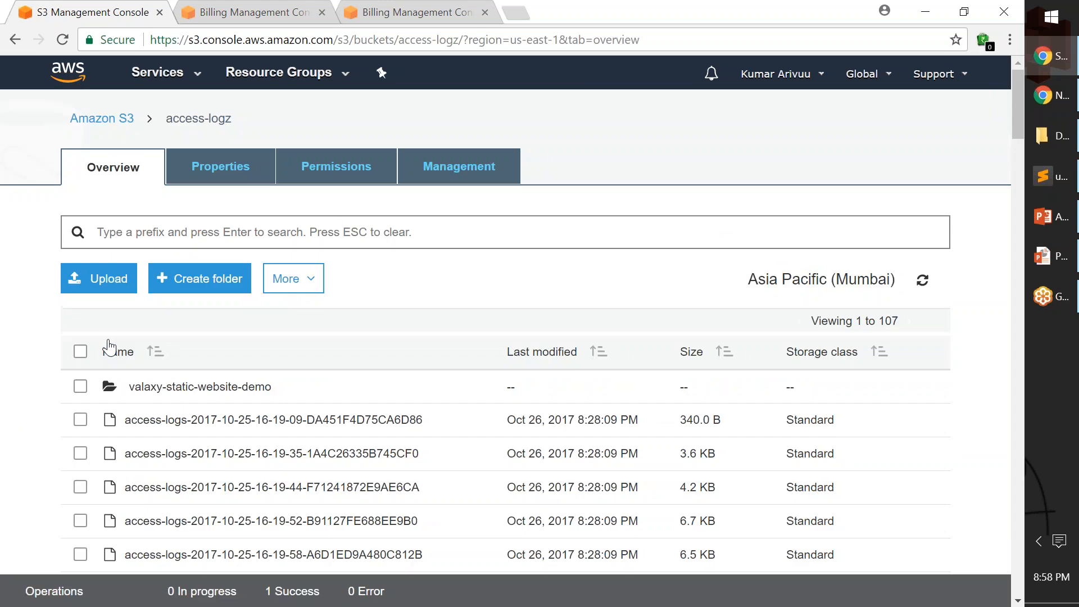
{"action": "left_click_drag", "start_coordinate": [903, 323], "coordinate": [815, 325]}
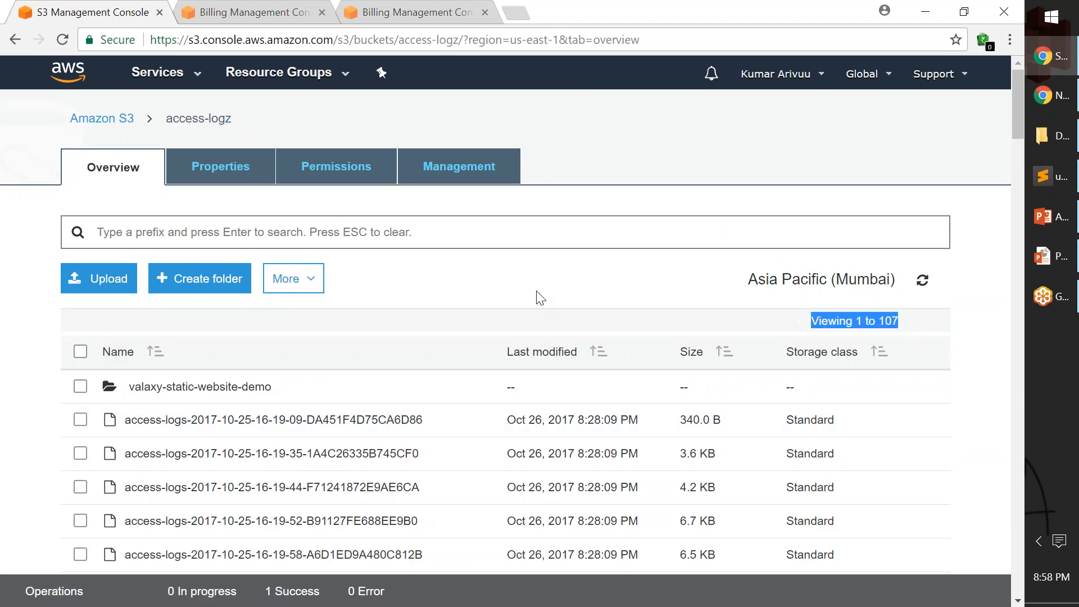
{"action": "scroll", "coordinate": [550, 295], "scroll_direction": "down", "scroll_amount": 3}
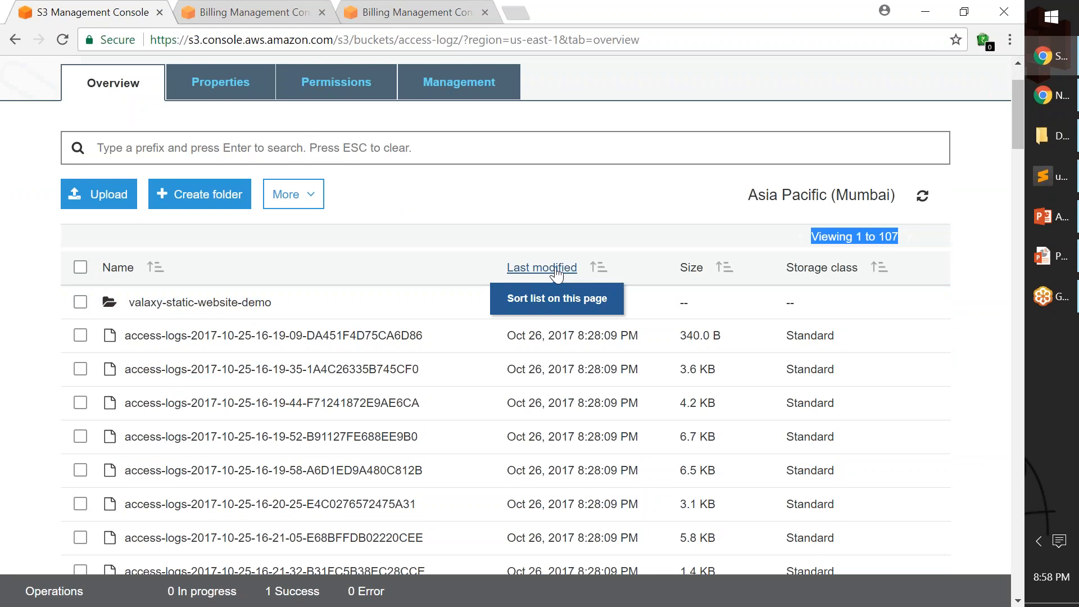
{"action": "left_click", "coordinate": [556, 273]}
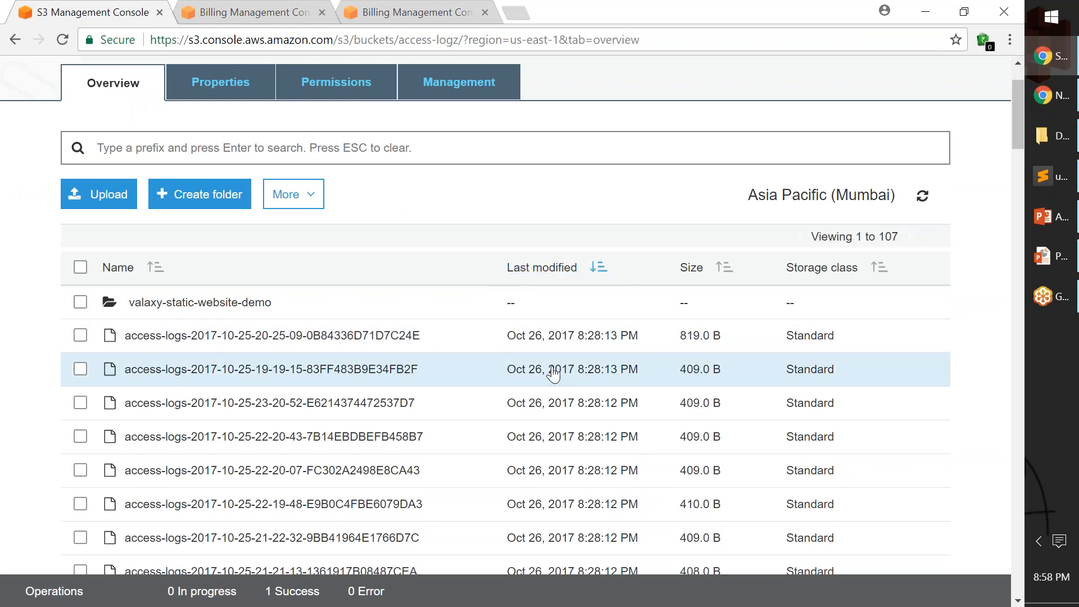
Look through the access-logz bucket's sorted object list, checking the log files' names, modification dates and storage classes.
{"action": "scroll", "coordinate": [544, 357], "scroll_direction": "down", "scroll_amount": 2}
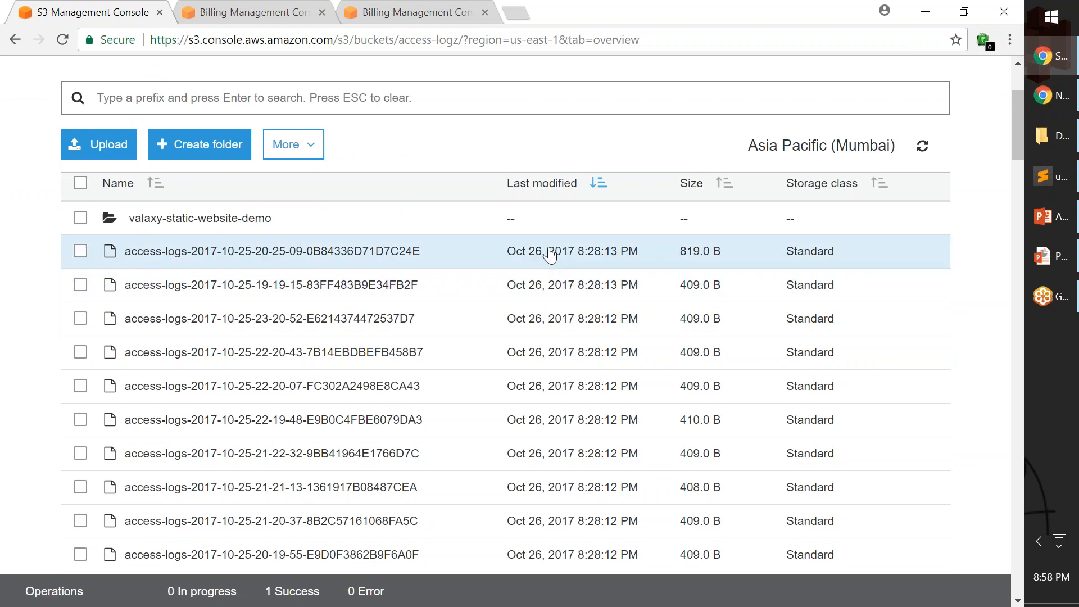
{"action": "scroll", "coordinate": [544, 337], "scroll_direction": "down", "scroll_amount": 5}
{"action": "scroll", "coordinate": [544, 337], "scroll_direction": "down", "scroll_amount": 15}
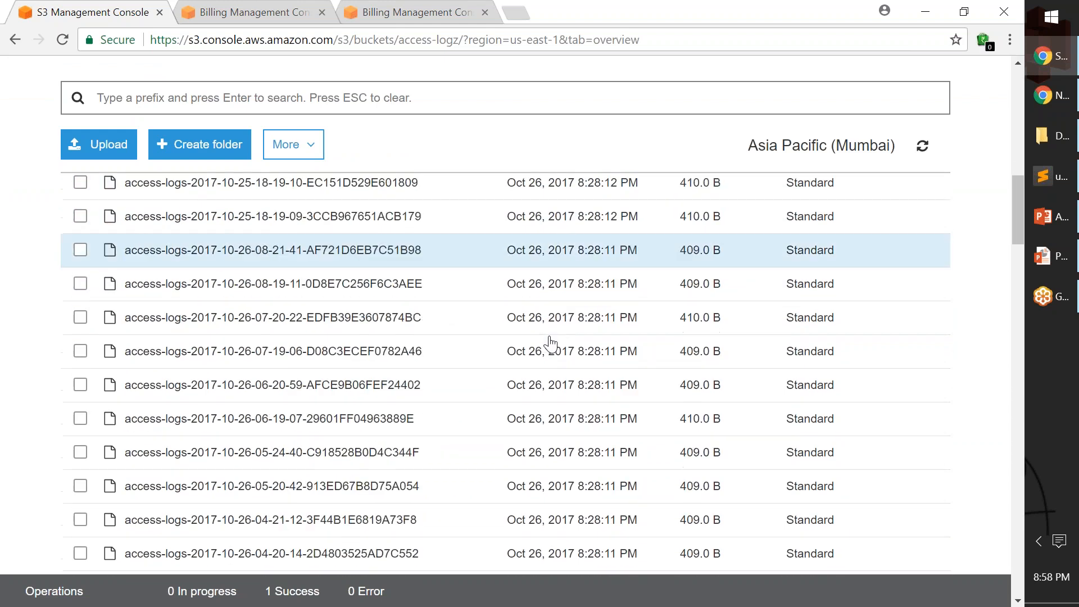
{"action": "scroll", "coordinate": [557, 350], "scroll_direction": "down", "scroll_amount": 15}
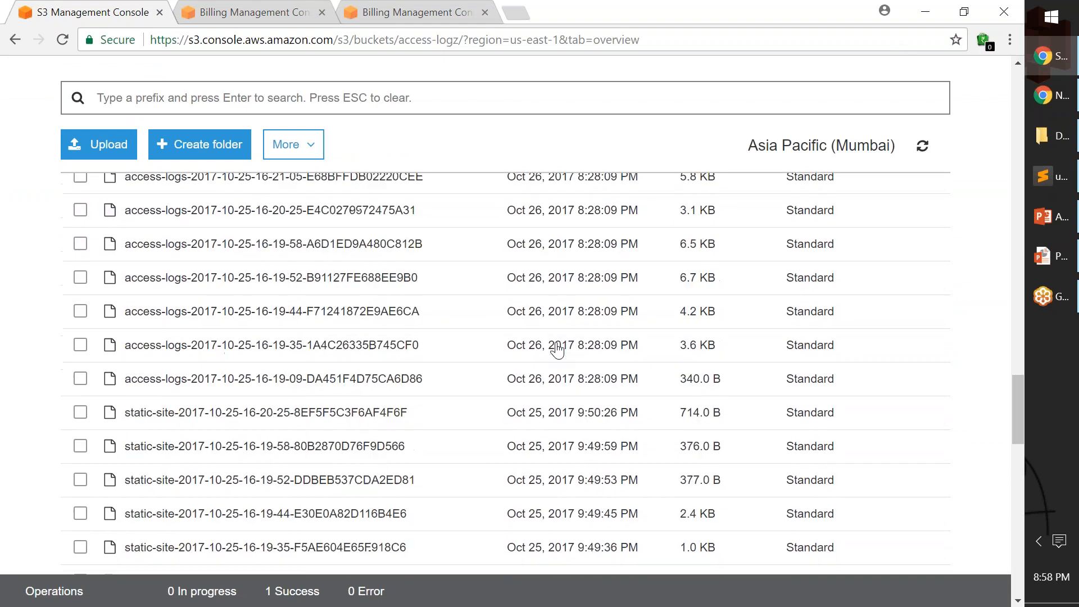
{"action": "scroll", "coordinate": [557, 350], "scroll_direction": "up", "scroll_amount": 3}
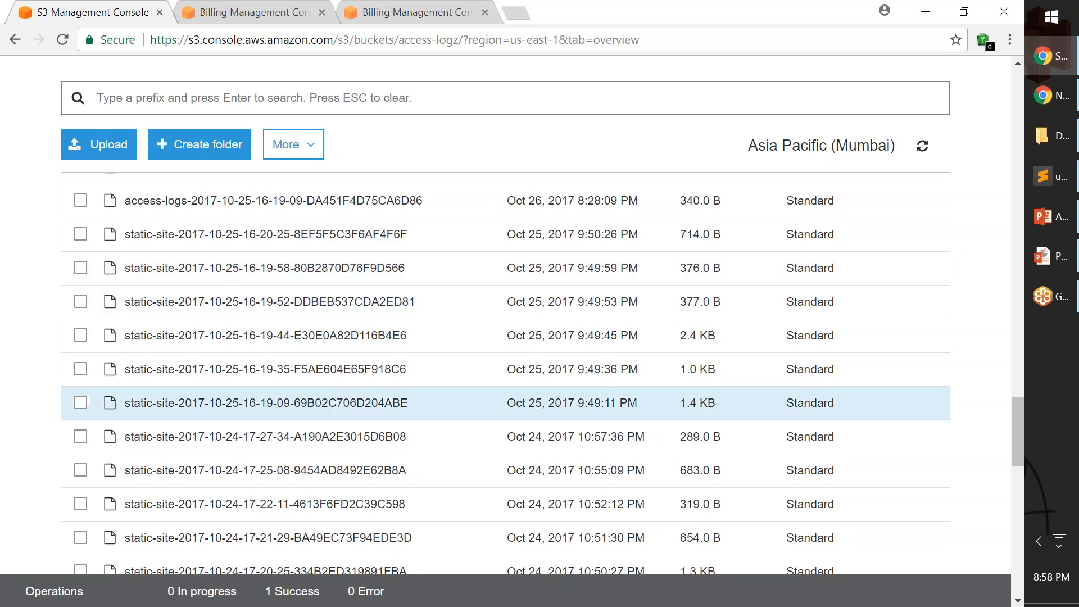
{"action": "scroll", "coordinate": [984, 424], "scroll_direction": "down", "scroll_amount": 3}
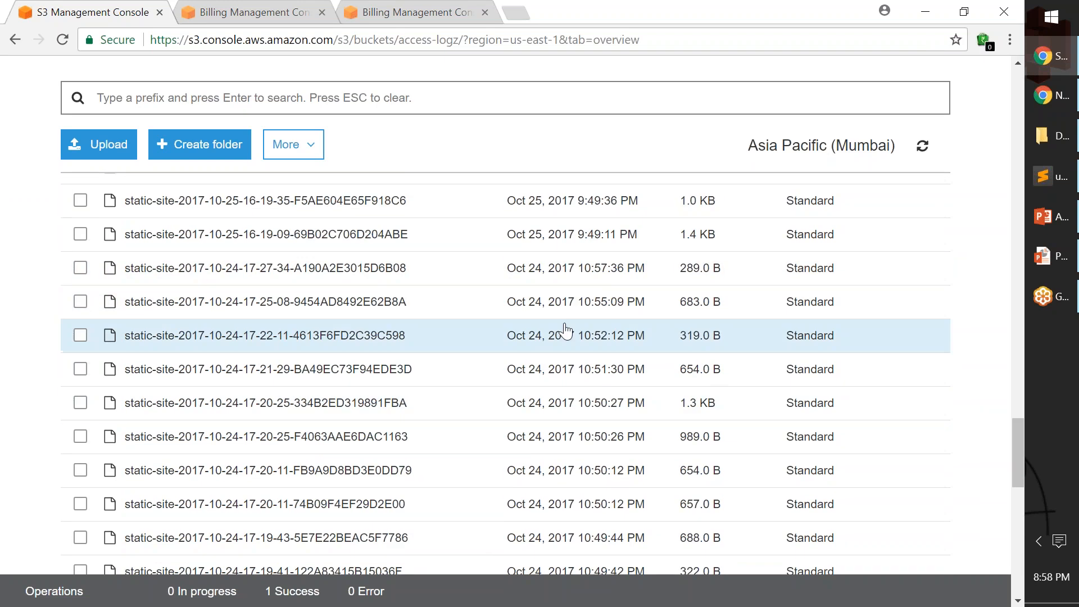
{"action": "scroll", "coordinate": [575, 470], "scroll_direction": "down", "scroll_amount": 3}
{"action": "scroll", "coordinate": [578, 484], "scroll_direction": "down", "scroll_amount": 10}
{"action": "scroll", "coordinate": [580, 503], "scroll_direction": "down", "scroll_amount": 5}
{"action": "left_click_drag", "start_coordinate": [1013, 569], "coordinate": [1024, 123]}
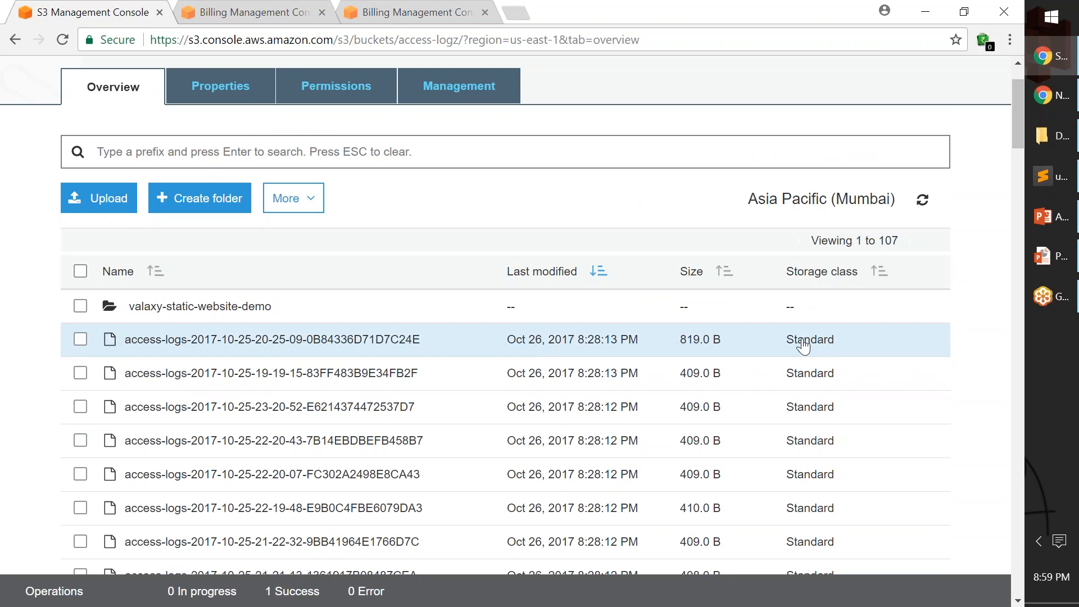
{"action": "scroll", "coordinate": [820, 347], "scroll_direction": "down", "scroll_amount": 6}
{"action": "scroll", "coordinate": [807, 410], "scroll_direction": "down", "scroll_amount": 8}
{"action": "scroll", "coordinate": [808, 478], "scroll_direction": "up", "scroll_amount": 12}
{"action": "scroll", "coordinate": [808, 544], "scroll_direction": "up", "scroll_amount": 3}
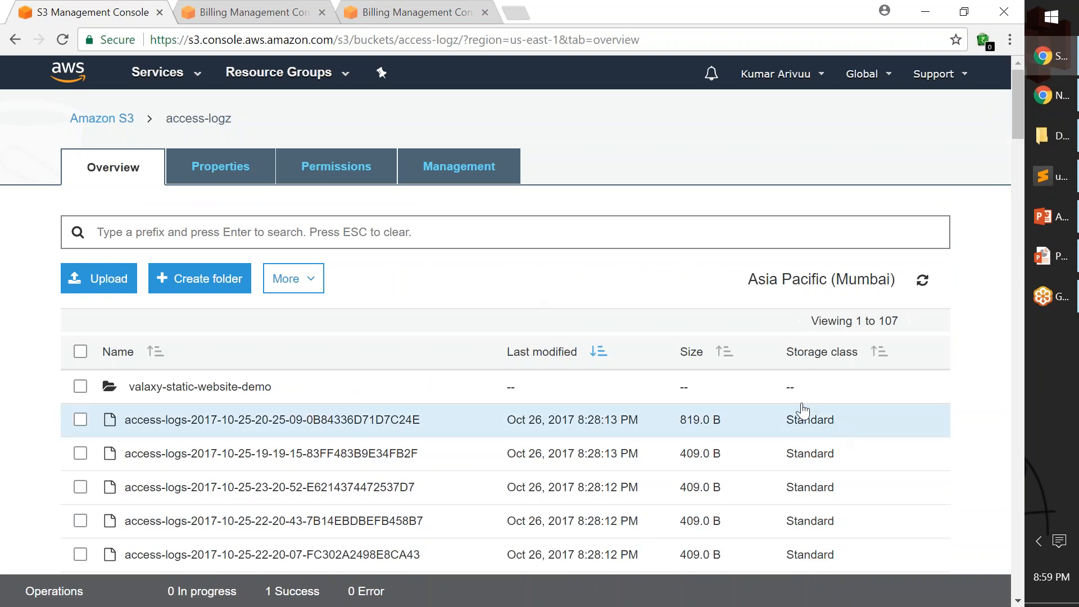
Look over the bucket's management settings, including storage class analytics, and return to its lifecycle rules.
{"action": "left_click", "coordinate": [480, 175]}
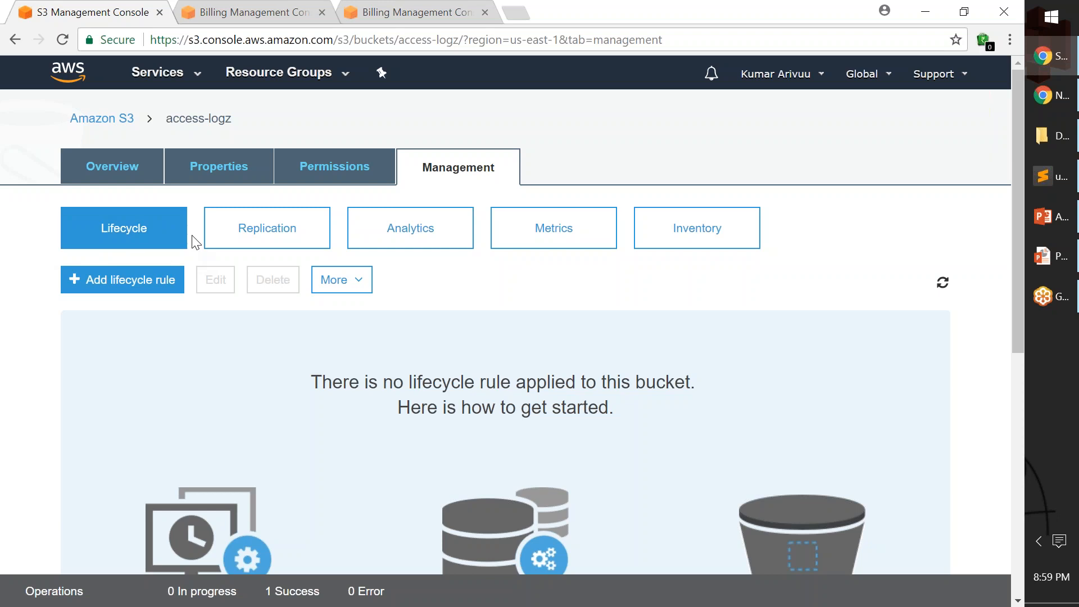
{"action": "left_click", "coordinate": [519, 229]}
{"action": "left_click", "coordinate": [427, 229]}
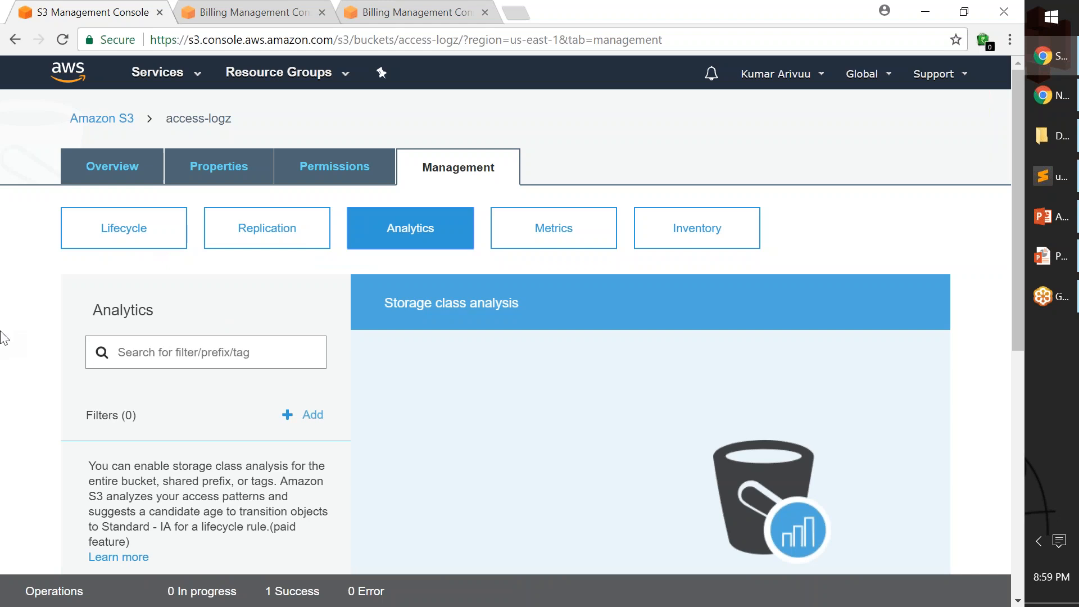
{"action": "left_click", "coordinate": [123, 234]}
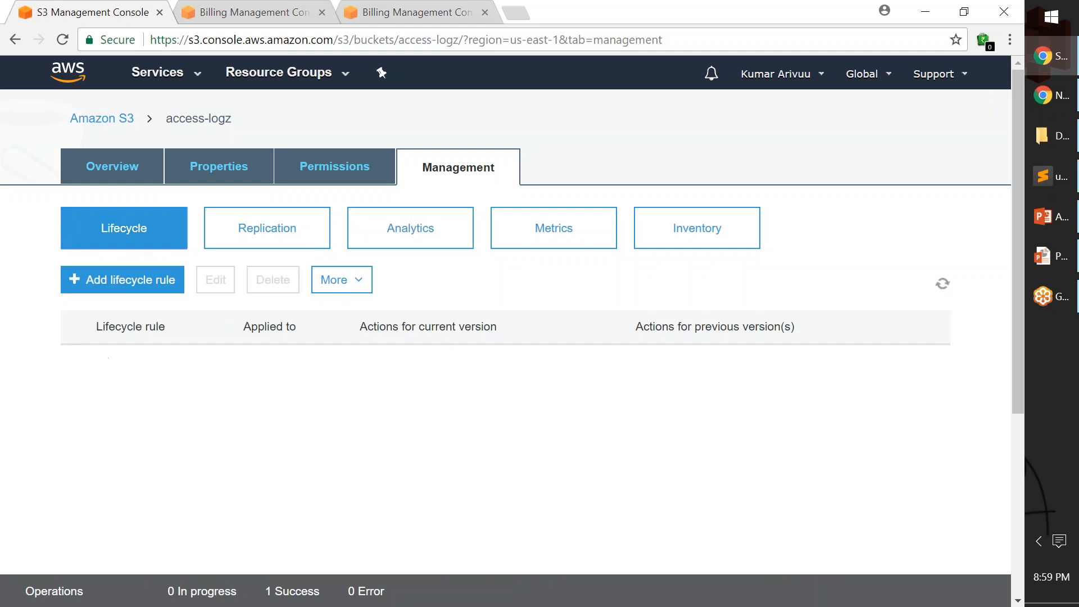
{"action": "left_click", "coordinate": [122, 280]}
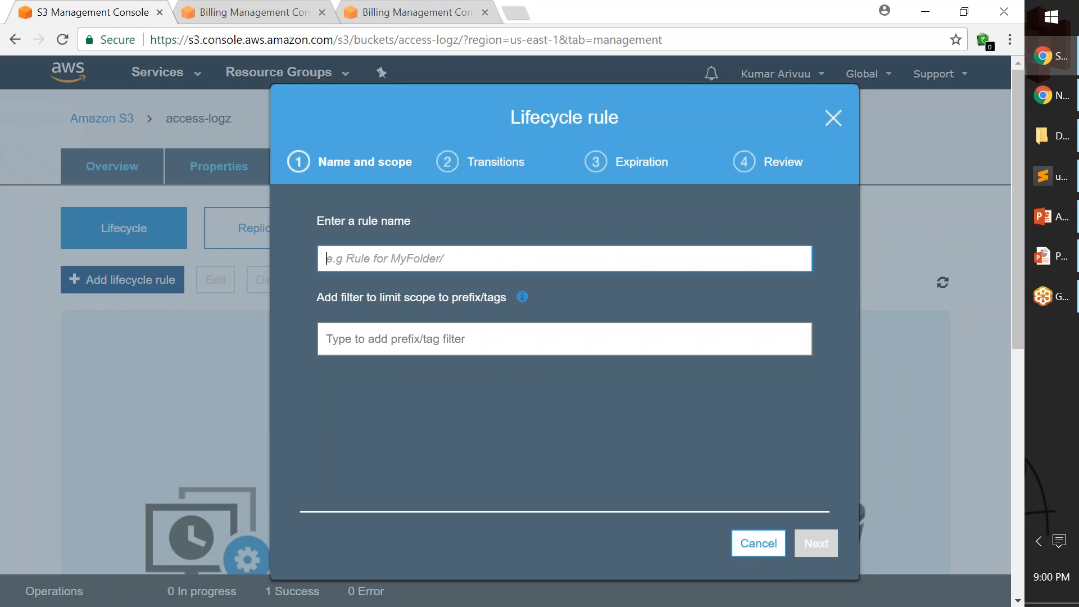
{"action": "type", "text": "C"}
{"action": "type", "text": "o"}
{"action": "key", "text": "BackSpace"}
{"action": "key", "text": "BackSpace"}
{"action": "type", "text": "Logs-CleanUp"}
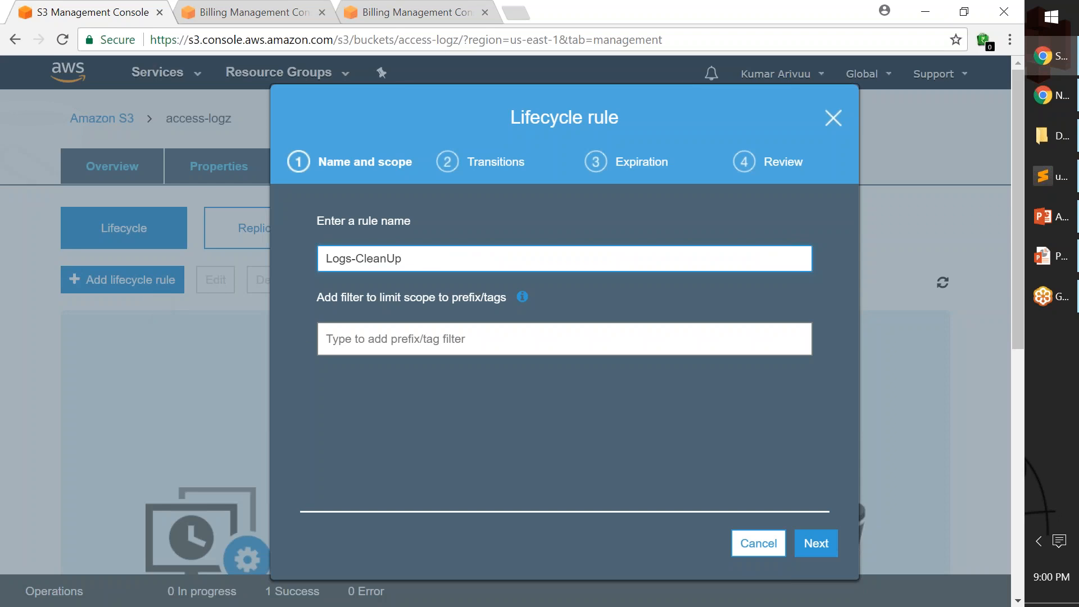
{"action": "left_click", "coordinate": [335, 340]}
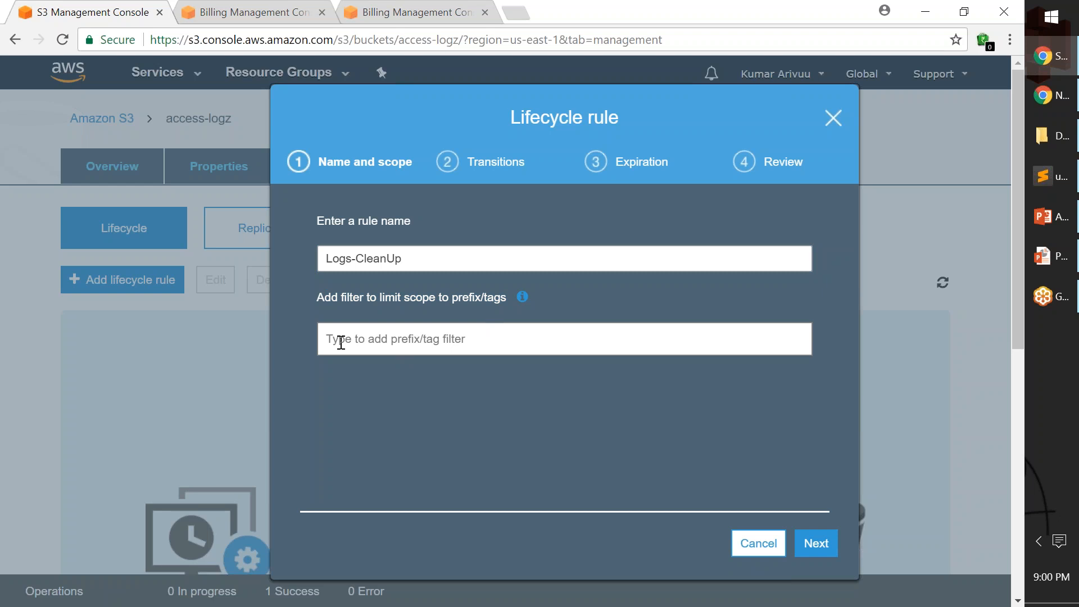
{"action": "key", "text": "shift+Tab"}
{"action": "key", "text": "ctrl+c"}
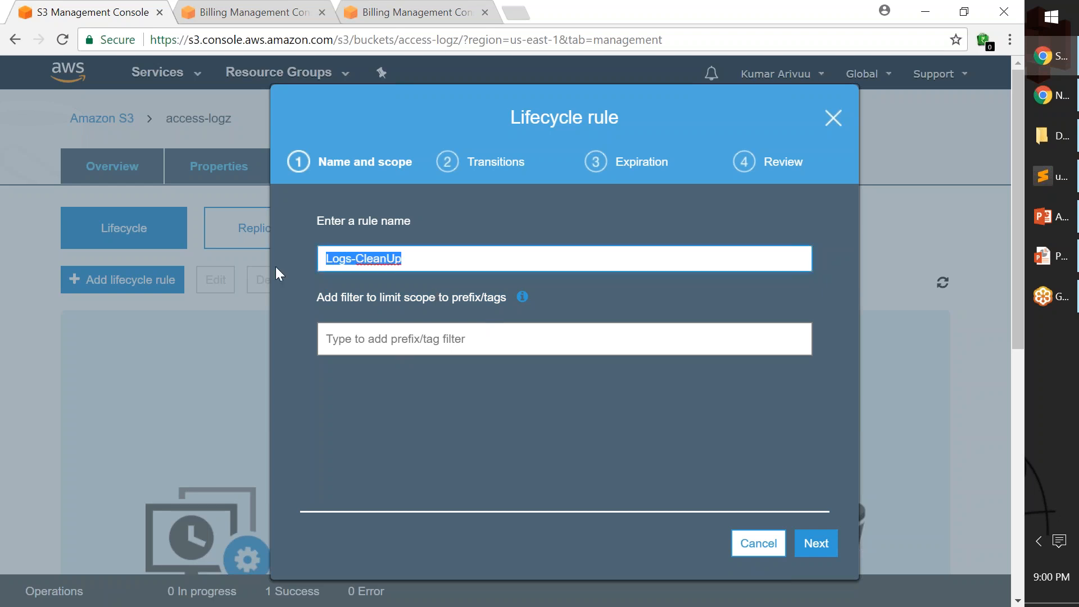
{"action": "key", "text": "BackSpace"}
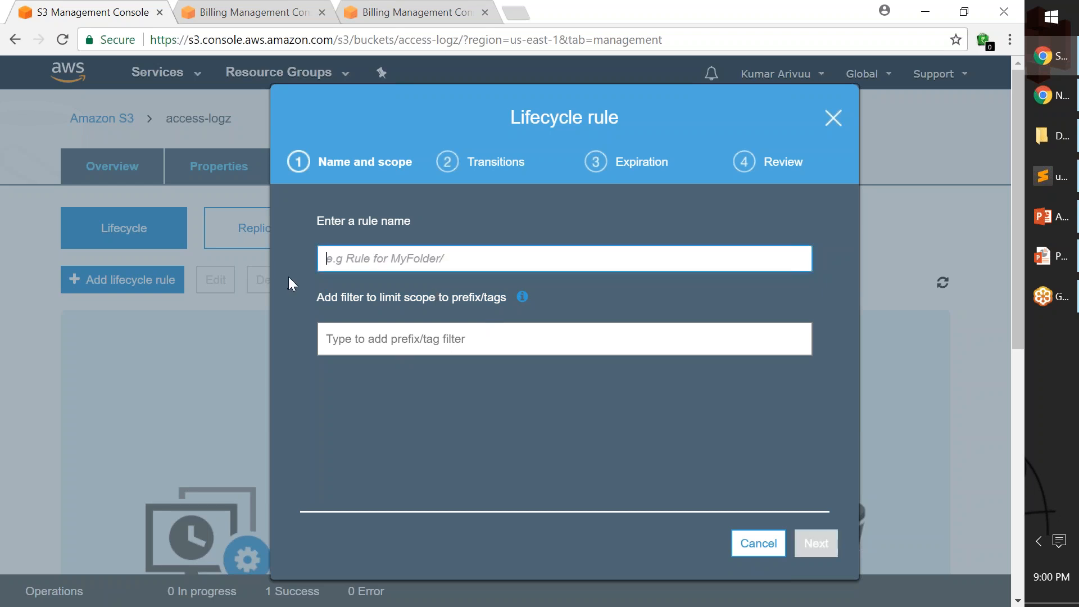
{"action": "left_click", "coordinate": [758, 543]}
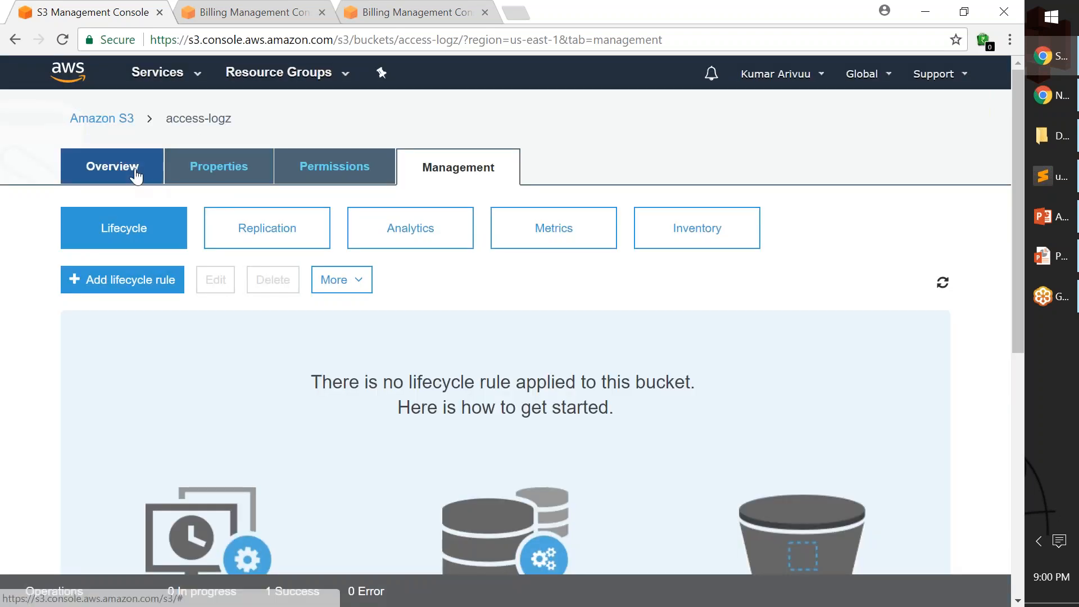
Examine the bucket's object list to compare the name prefixes of the access-logs and static-site files.
{"action": "left_click", "coordinate": [116, 177]}
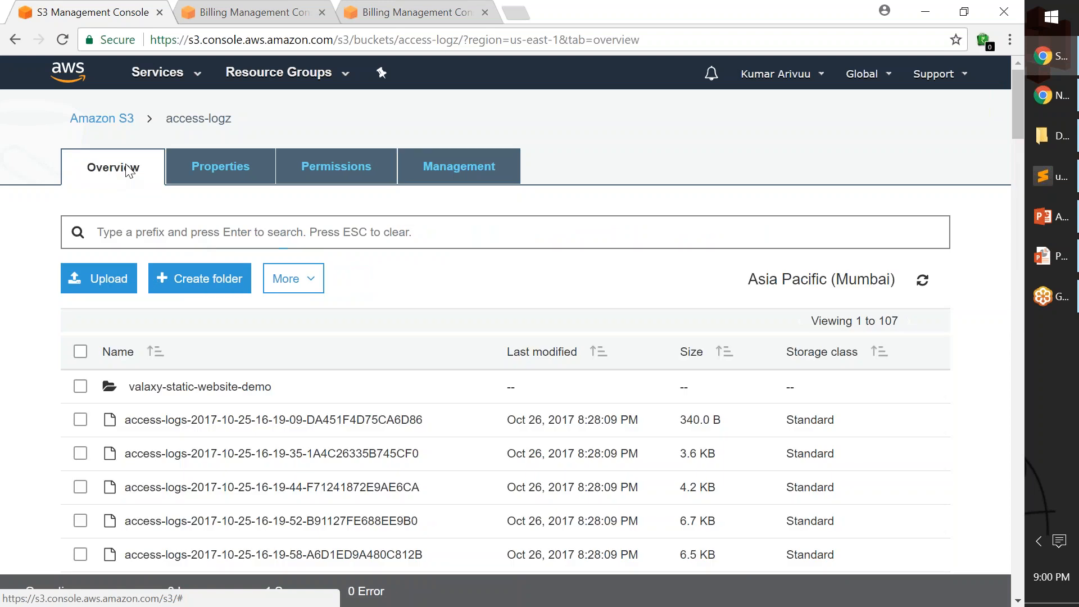
{"action": "scroll", "coordinate": [32, 368], "scroll_direction": "down", "scroll_amount": 2}
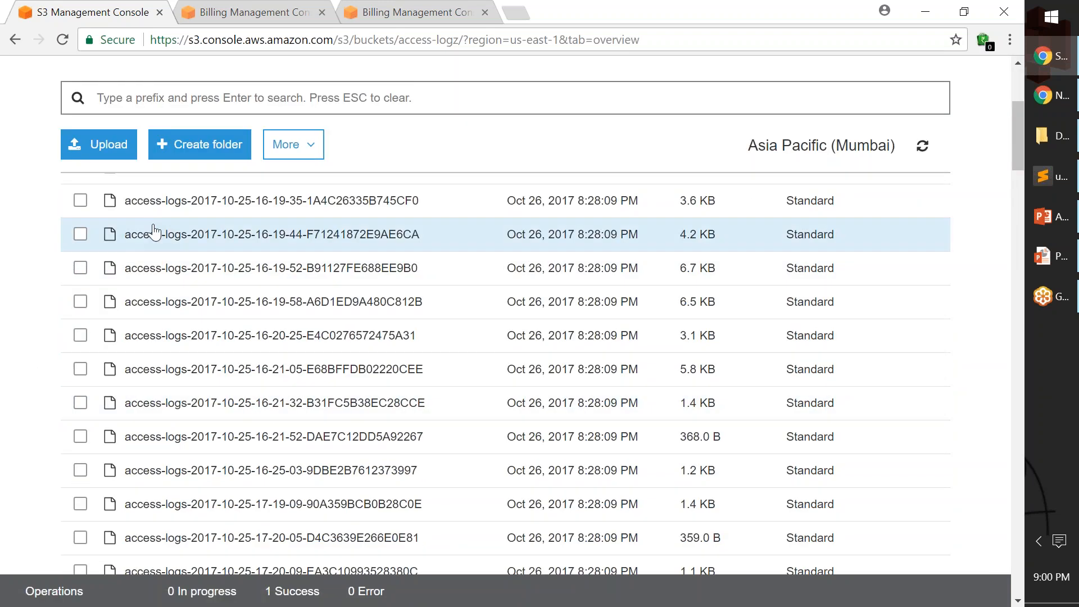
{"action": "scroll", "coordinate": [152, 385], "scroll_direction": "down", "scroll_amount": 6}
{"action": "scroll", "coordinate": [161, 402], "scroll_direction": "down", "scroll_amount": 20}
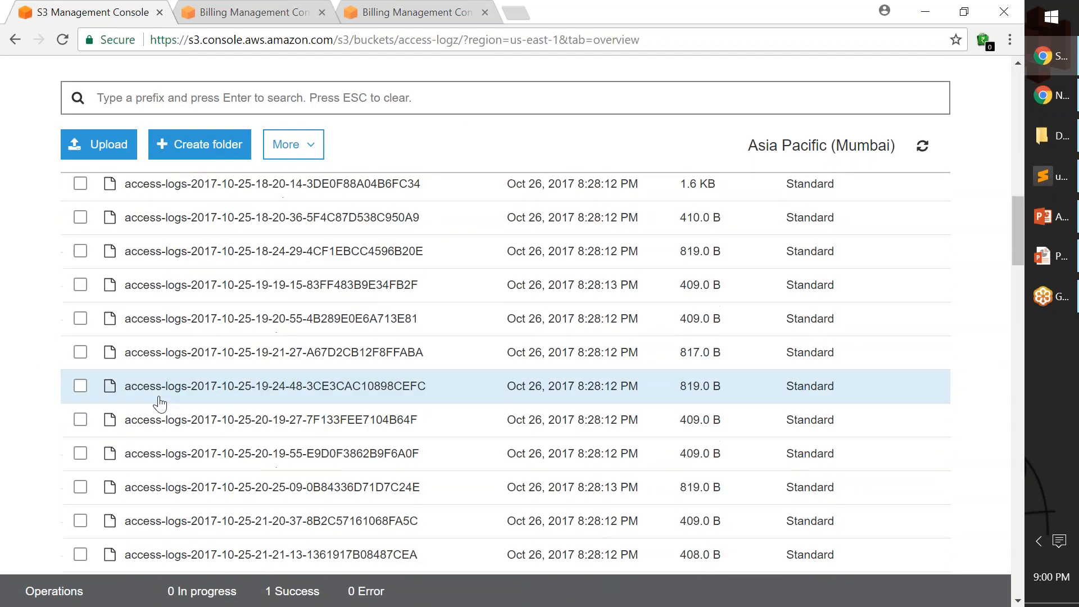
{"action": "scroll", "coordinate": [162, 406], "scroll_direction": "down", "scroll_amount": 6}
{"action": "scroll", "coordinate": [146, 394], "scroll_direction": "up", "scroll_amount": 4}
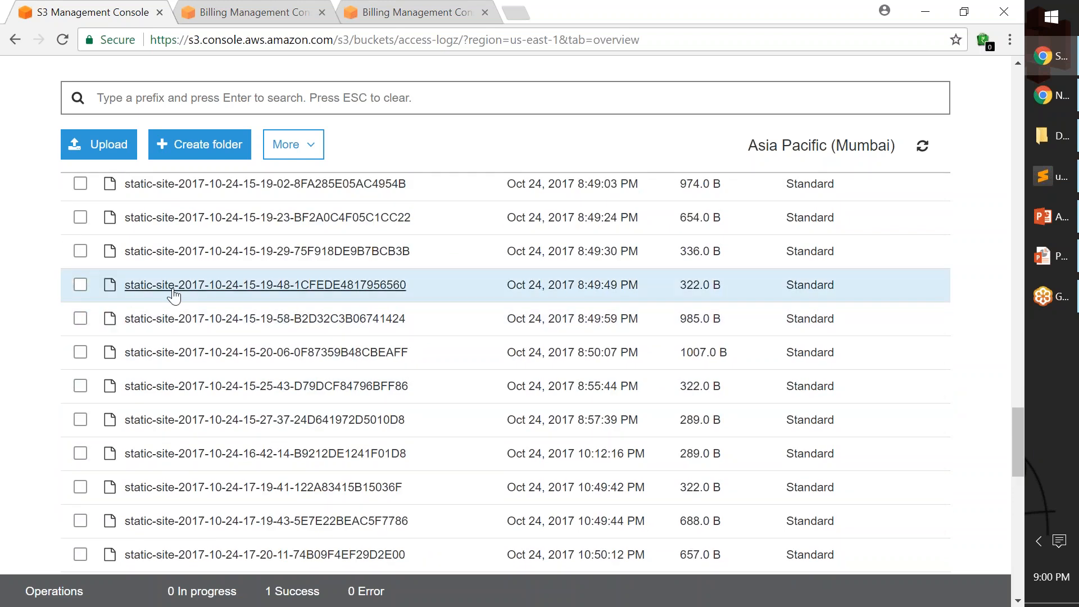
{"action": "scroll", "coordinate": [155, 335], "scroll_direction": "up", "scroll_amount": 2}
{"action": "scroll", "coordinate": [156, 335], "scroll_direction": "up", "scroll_amount": 4}
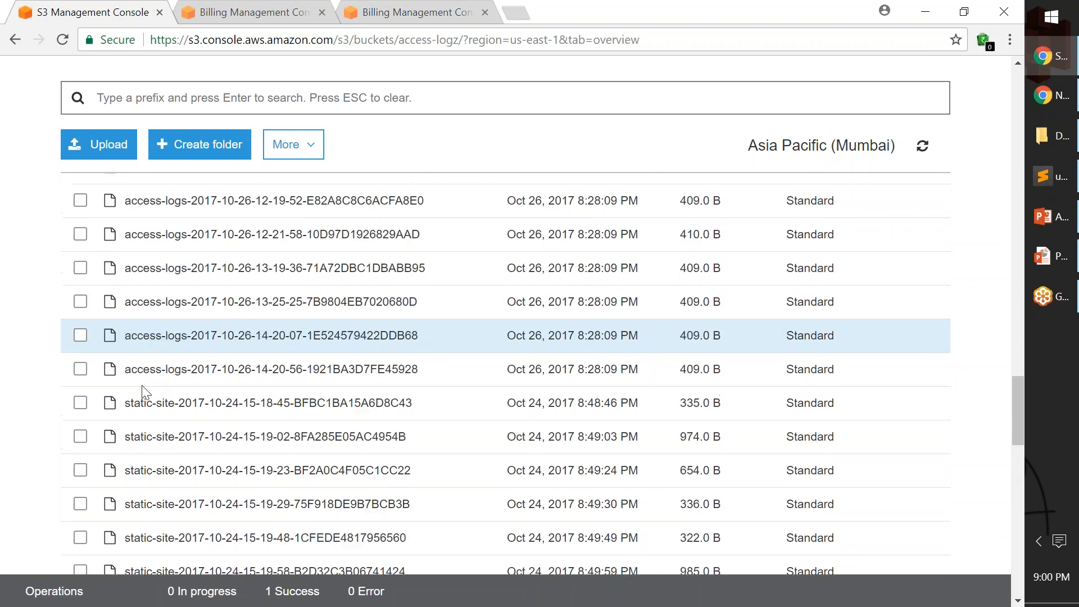
{"action": "left_click", "coordinate": [81, 370]}
{"action": "left_click", "coordinate": [80, 403]}
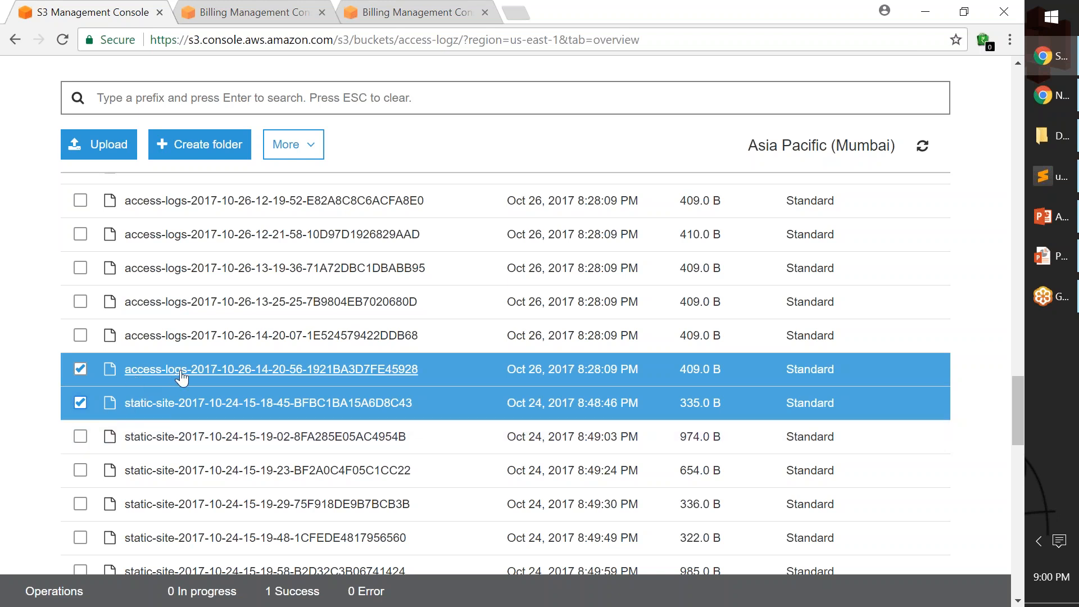
{"action": "left_click", "coordinate": [80, 403]}
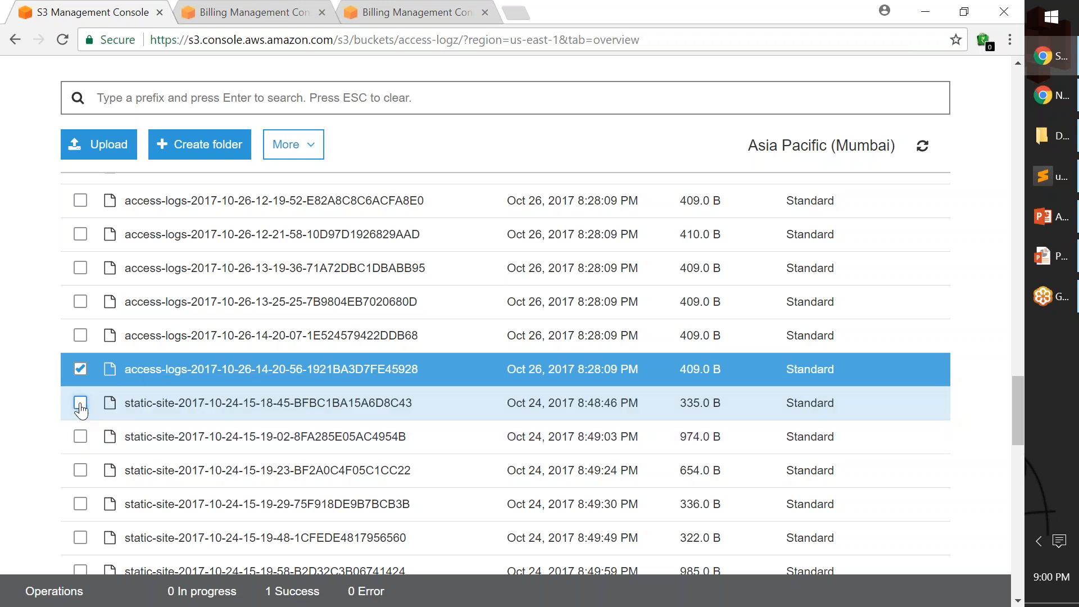
{"action": "left_click", "coordinate": [80, 370]}
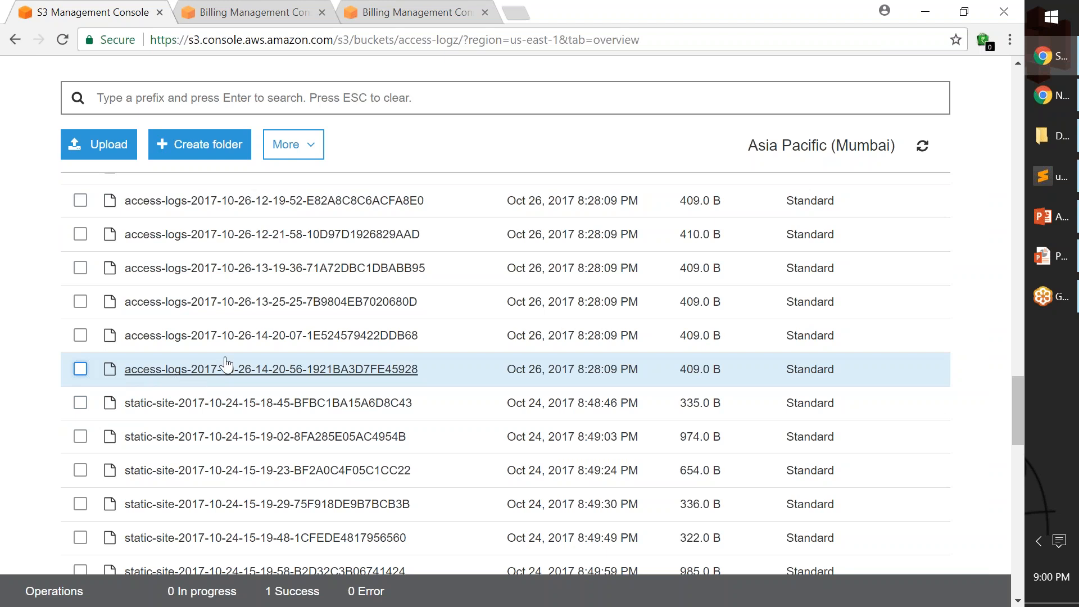
Start a new lifecycle rule for the access-logz bucket and name it Logs-CleanUp.
{"action": "scroll", "coordinate": [194, 393], "scroll_direction": "up", "scroll_amount": 10}
{"action": "scroll", "coordinate": [194, 397], "scroll_direction": "up", "scroll_amount": 10}
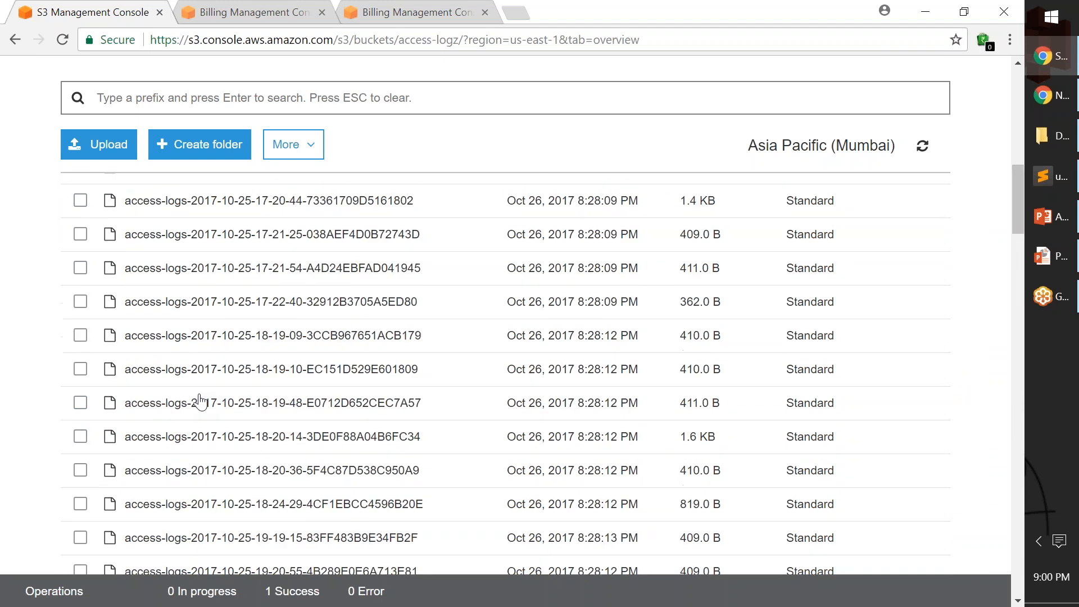
{"action": "left_click", "coordinate": [458, 174]}
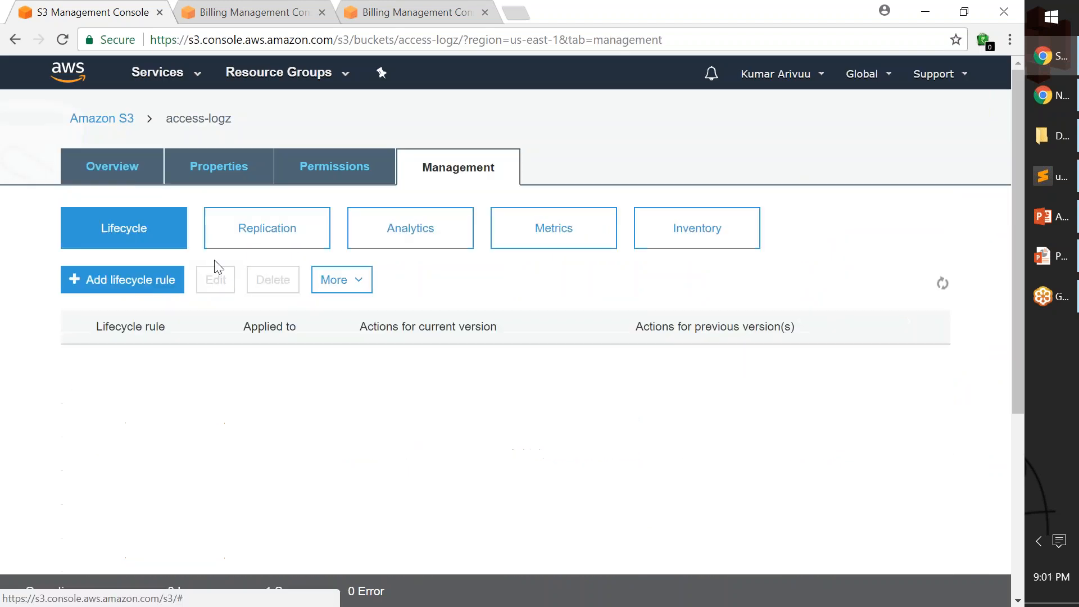
{"action": "left_click", "coordinate": [122, 280]}
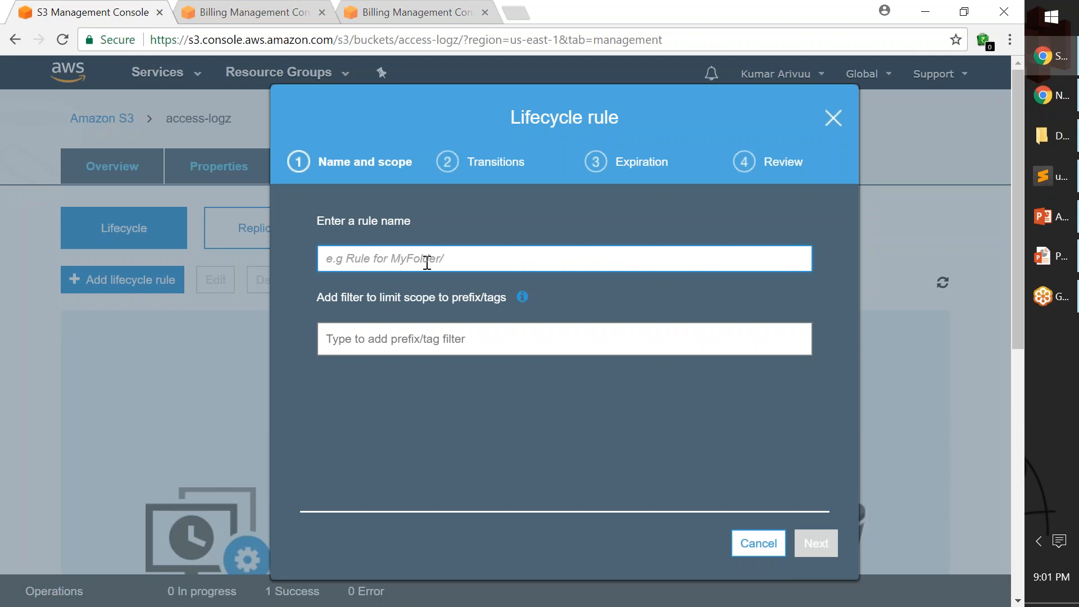
{"action": "key", "text": "ctrl+v"}
Limit the rule's scope to the prefix access-logs- and continue to the transition settings.
{"action": "left_click", "coordinate": [411, 337]}
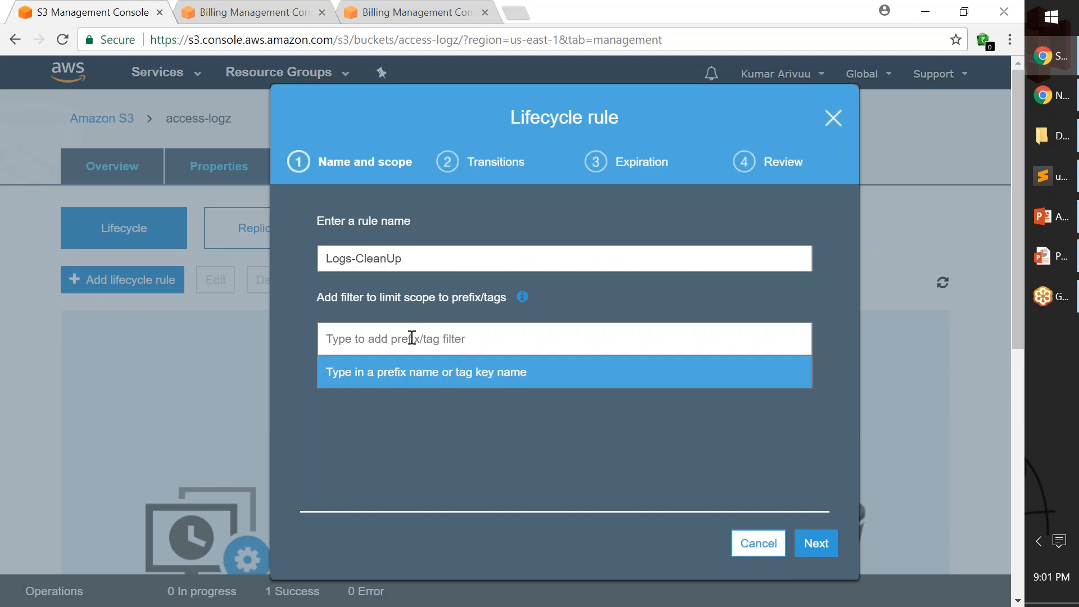
{"action": "type", "text": "access-logs-"}
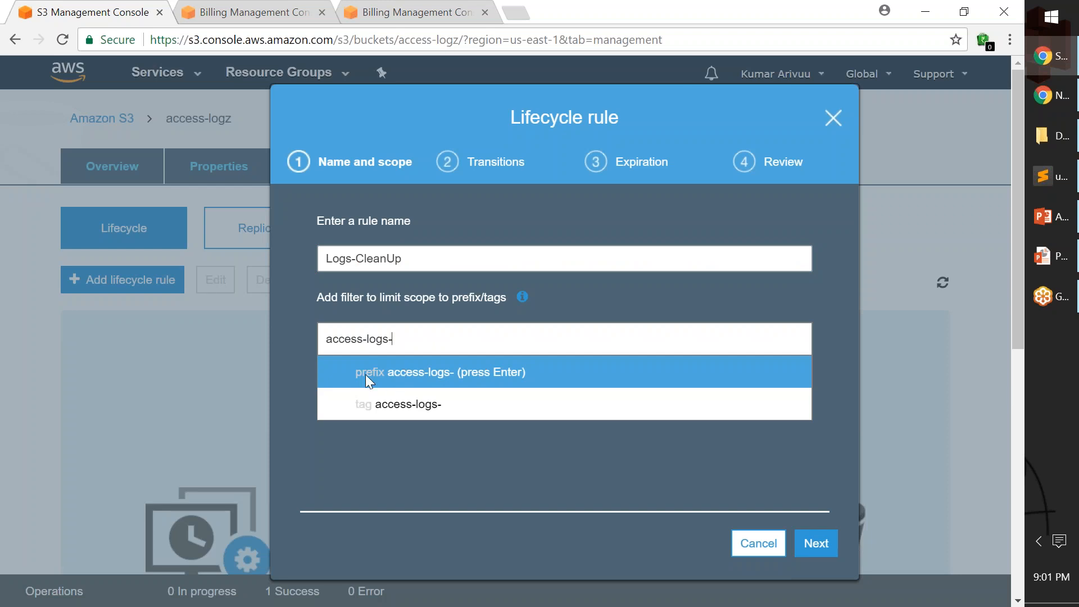
{"action": "left_click", "coordinate": [381, 375]}
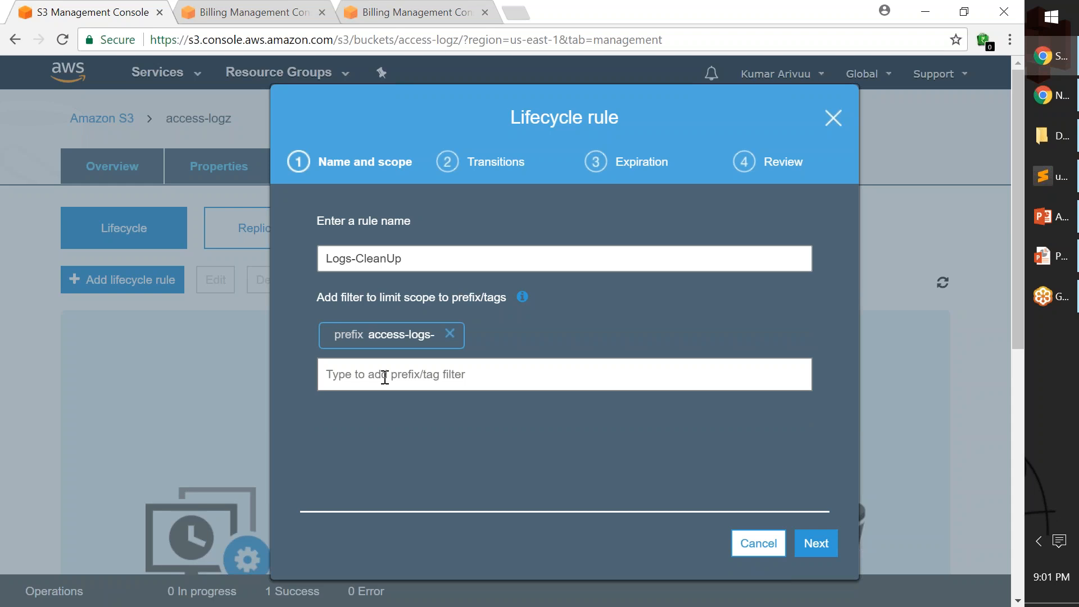
{"action": "left_click", "coordinate": [818, 543]}
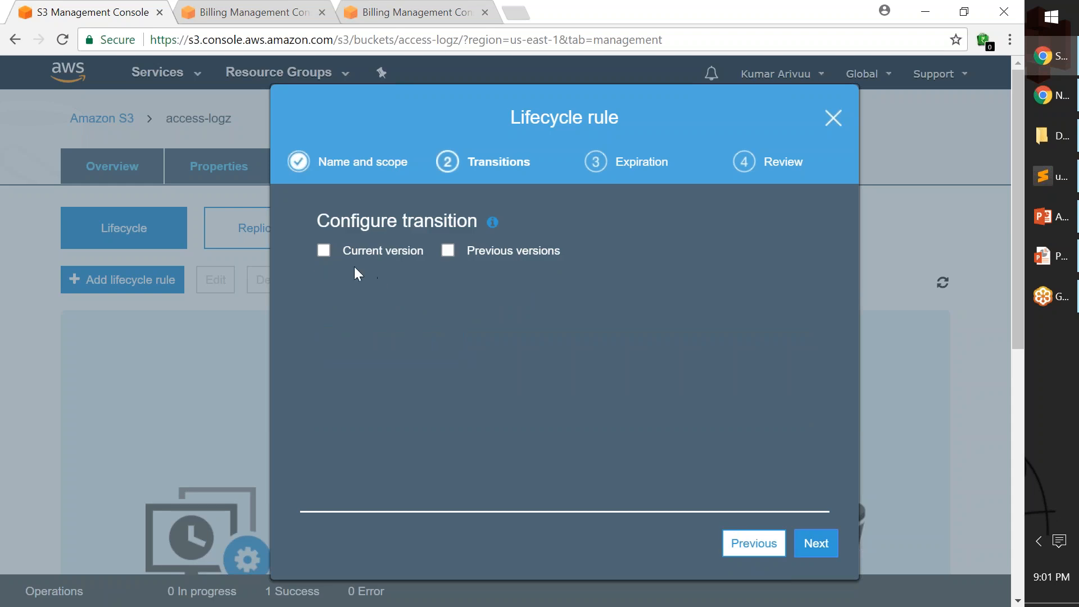
Enable transitions for both current and previous object versions and add a transition entry for the current version.
{"action": "left_click", "coordinate": [324, 251]}
{"action": "left_click", "coordinate": [448, 251]}
{"action": "scroll", "coordinate": [461, 338], "scroll_direction": "down", "scroll_amount": 1}
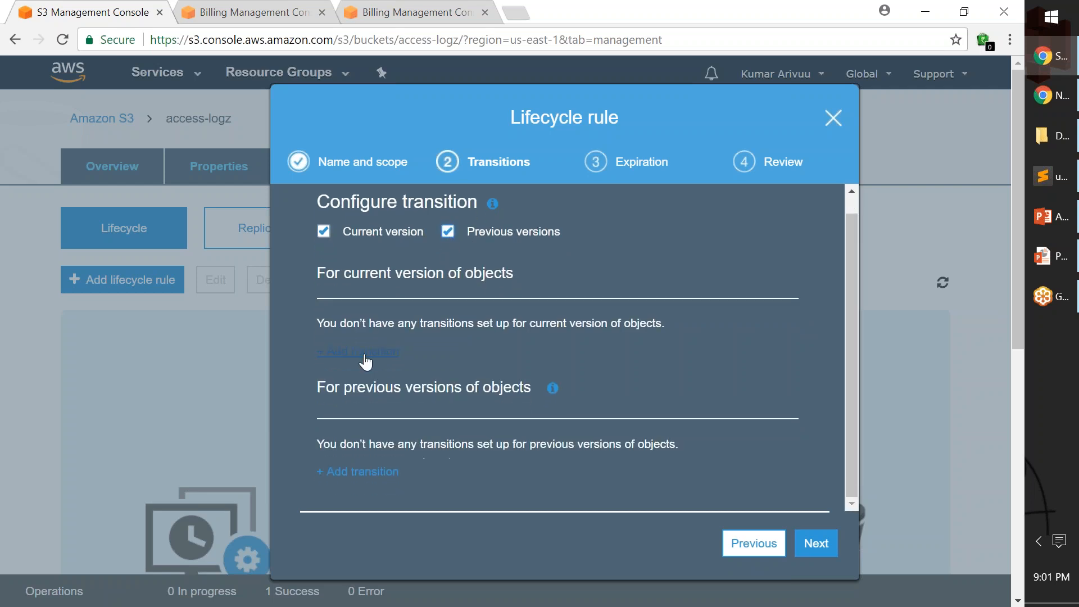
{"action": "left_click_drag", "start_coordinate": [331, 324], "coordinate": [596, 330]}
{"action": "left_click", "coordinate": [481, 318]}
{"action": "left_click", "coordinate": [360, 354]}
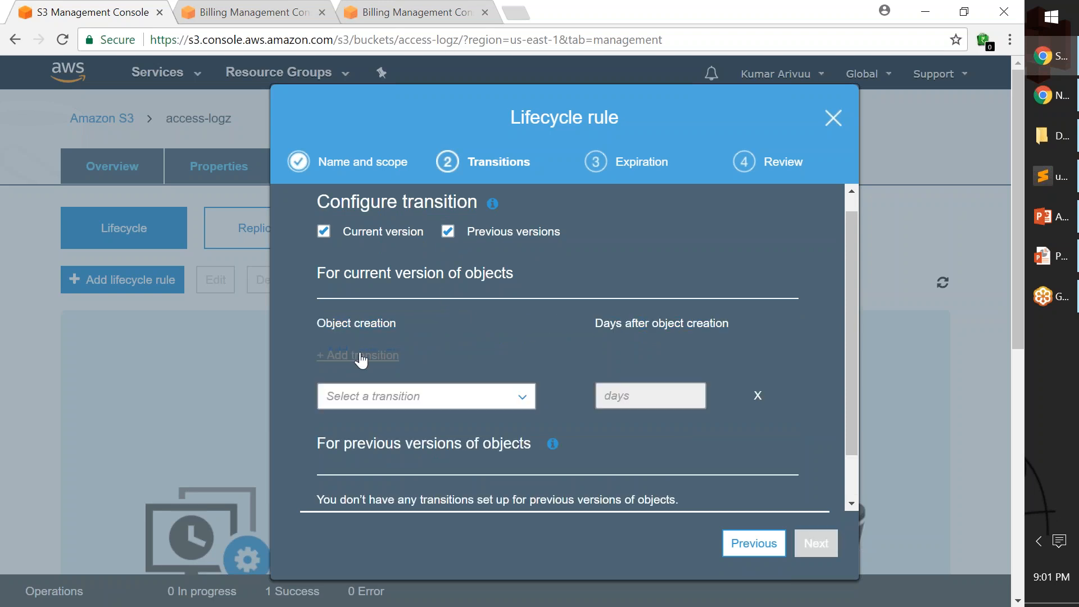
Try the Amazon Glacier and Standard-IA transitions for current object versions with a delay of 1 day.
{"action": "left_click", "coordinate": [529, 396]}
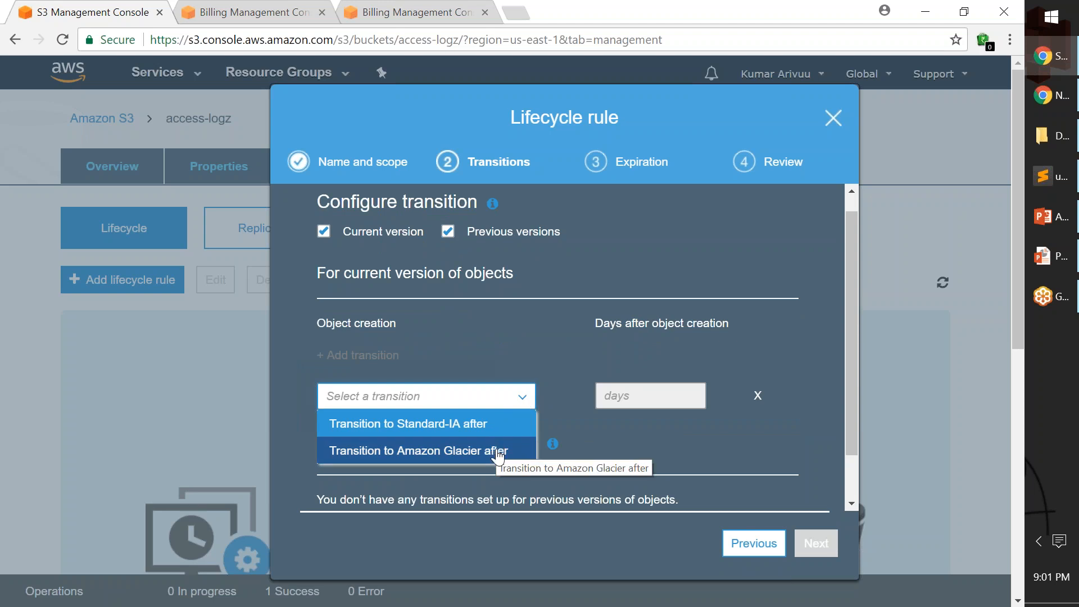
{"action": "left_click", "coordinate": [505, 450]}
{"action": "left_click", "coordinate": [517, 400]}
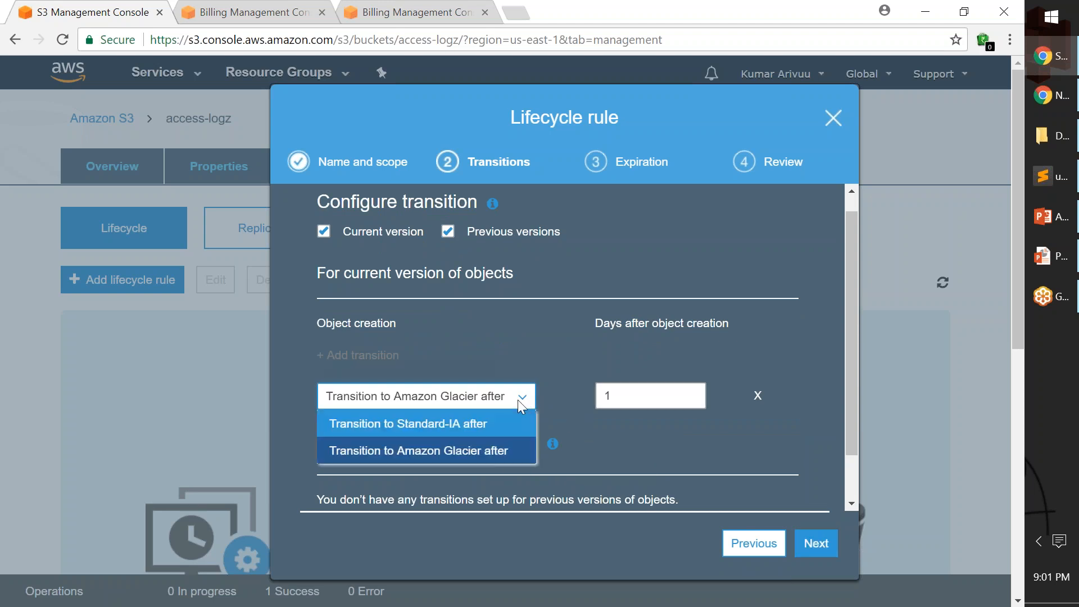
{"action": "left_click", "coordinate": [486, 427]}
{"action": "left_click_drag", "start_coordinate": [386, 390], "coordinate": [577, 399]}
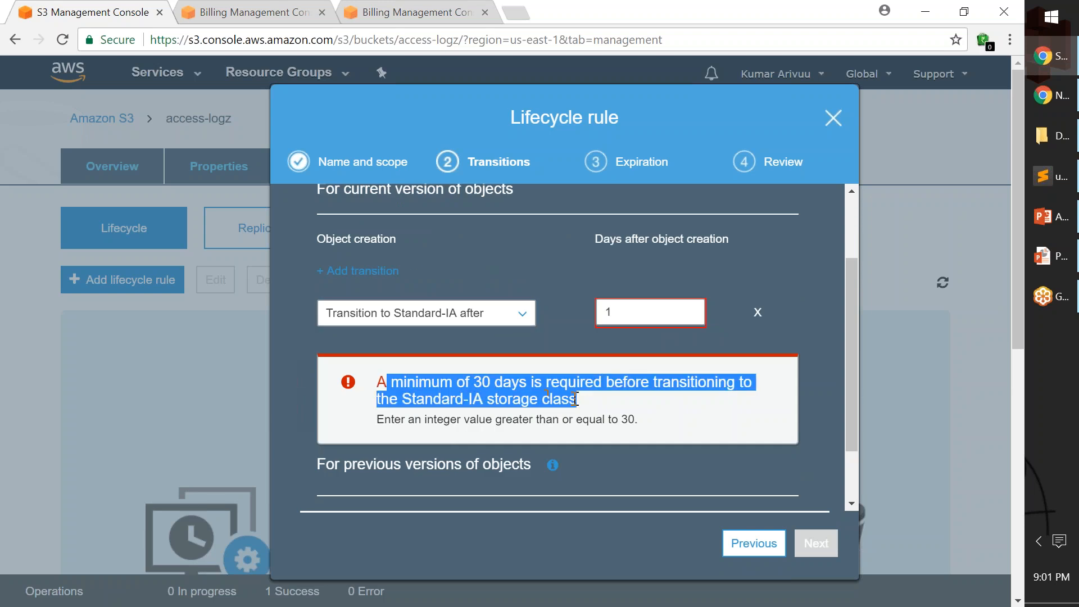
{"action": "left_click", "coordinate": [585, 400]}
{"action": "left_click_drag", "start_coordinate": [617, 313], "coordinate": [502, 339]}
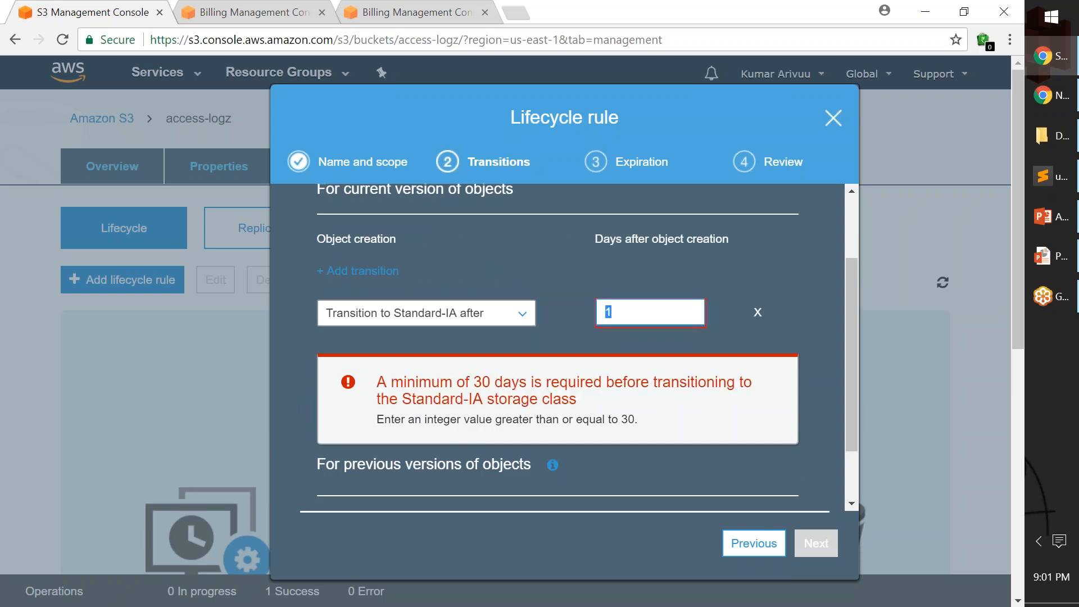
Set the current-version transition to Amazon Glacier after 1 day.
{"action": "left_click", "coordinate": [529, 316]}
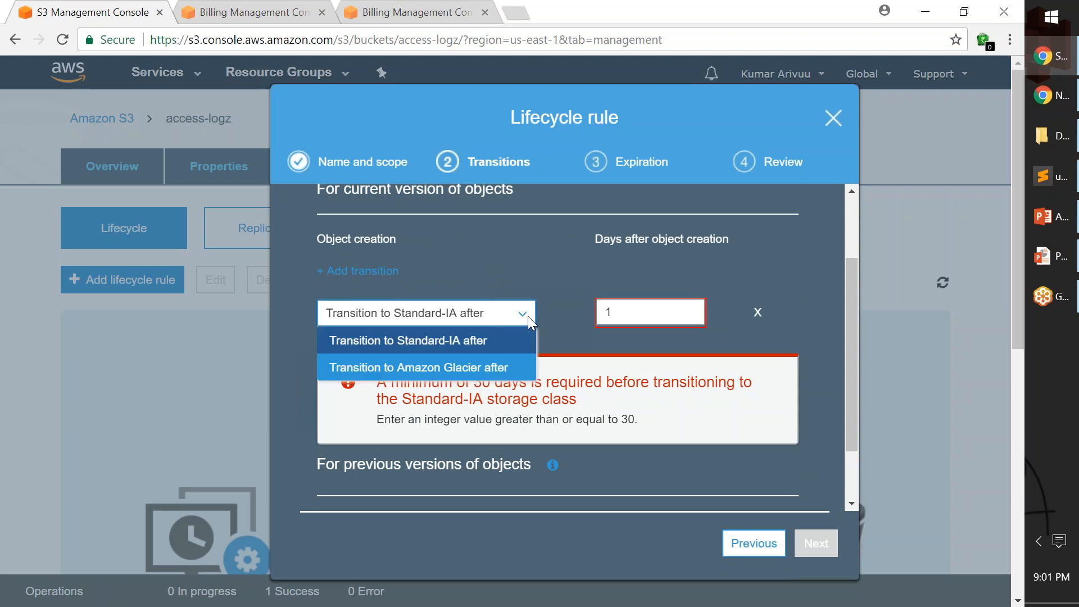
{"action": "left_click", "coordinate": [471, 369]}
{"action": "double_click", "coordinate": [643, 339]}
{"action": "left_click", "coordinate": [602, 339]}
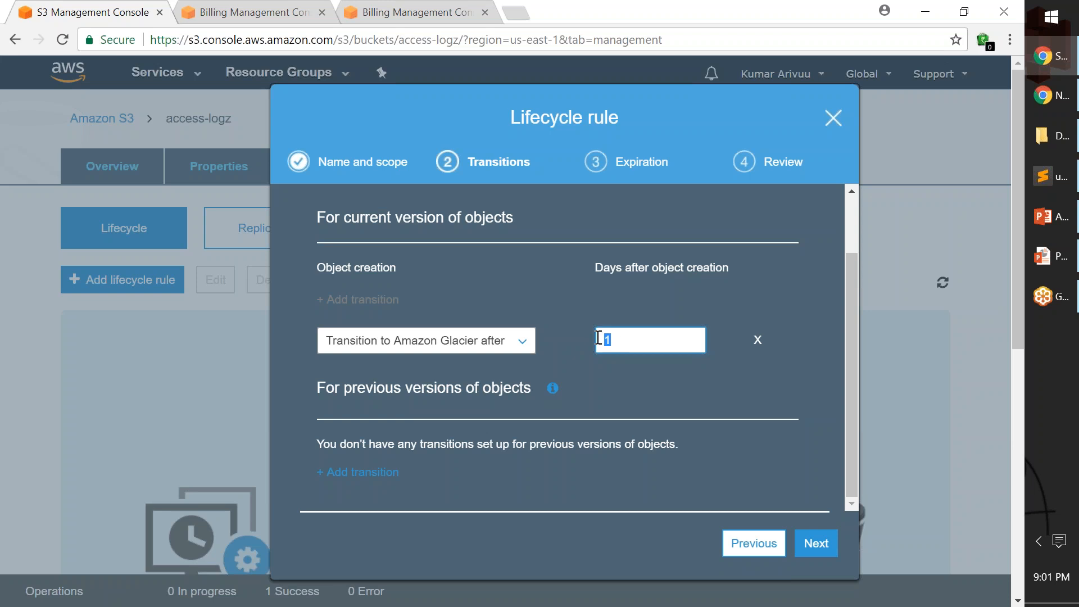
Add a transition to Amazon Glacier after 1 day for previous object versions and continue to the expiration settings.
{"action": "scroll", "coordinate": [562, 356], "scroll_direction": "down", "scroll_amount": 5}
{"action": "left_click", "coordinate": [360, 472]}
{"action": "scroll", "coordinate": [562, 349], "scroll_direction": "down", "scroll_amount": 2}
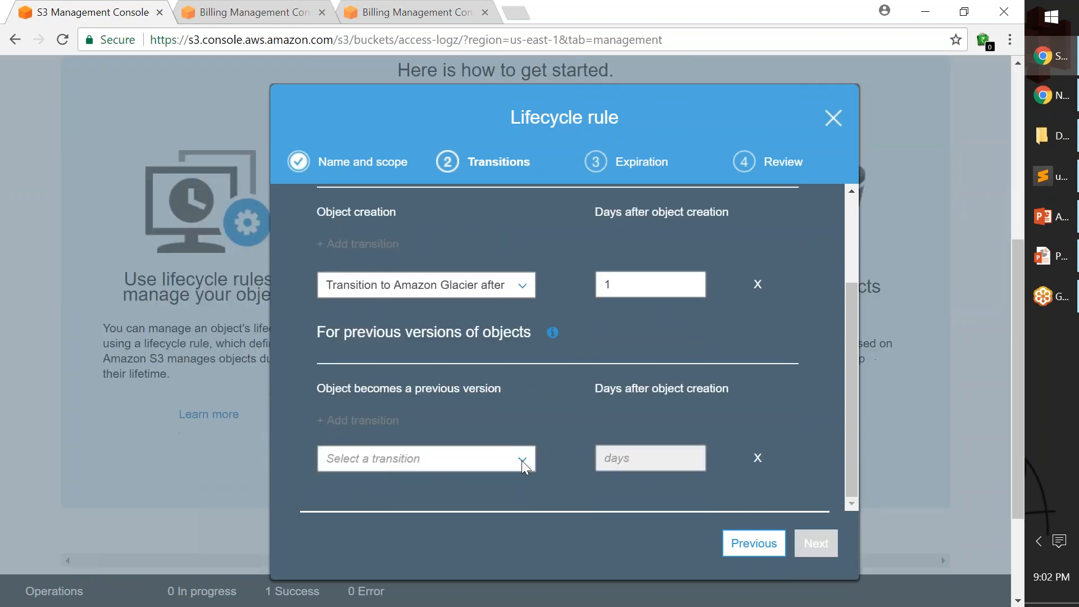
{"action": "left_click_drag", "start_coordinate": [343, 332], "coordinate": [534, 335]}
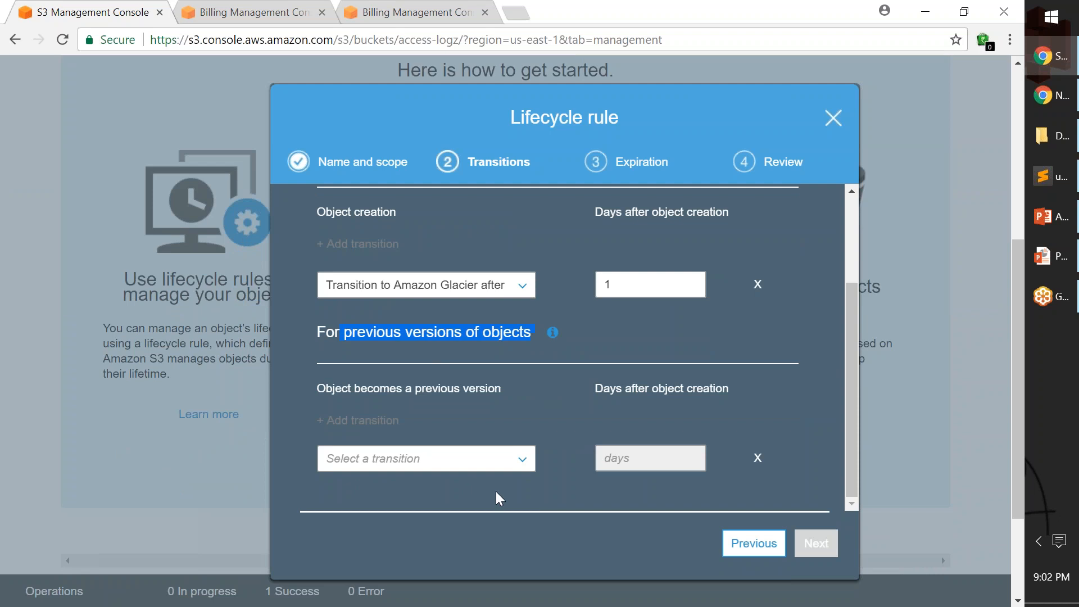
{"action": "scroll", "coordinate": [500, 356], "scroll_direction": "up", "scroll_amount": 2}
{"action": "left_click_drag", "start_coordinate": [340, 239], "coordinate": [498, 248]}
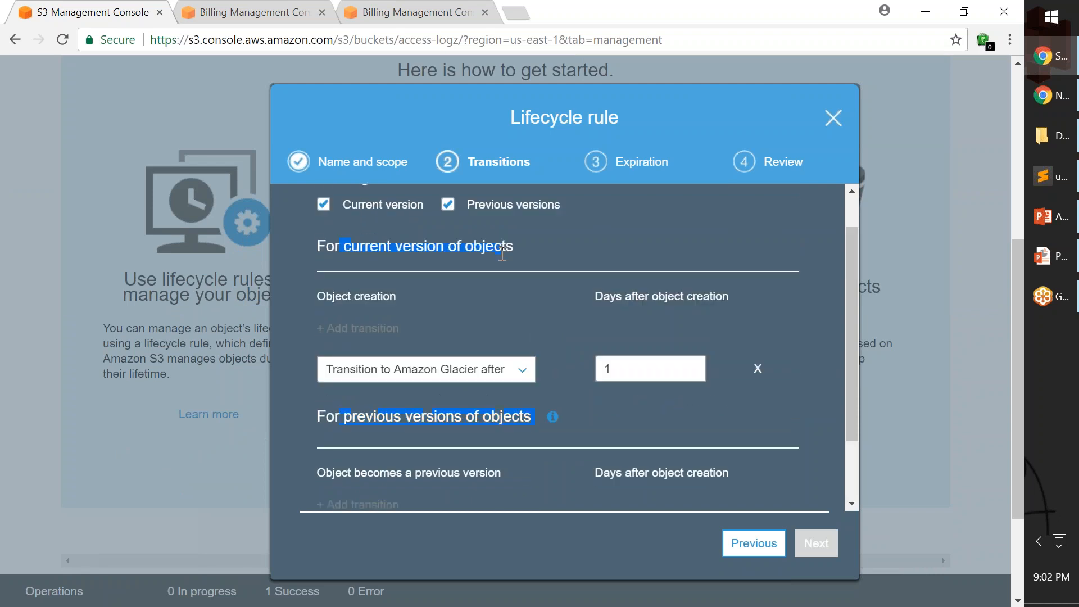
{"action": "scroll", "coordinate": [450, 337], "scroll_direction": "down", "scroll_amount": 2}
{"action": "left_click", "coordinate": [390, 459]}
{"action": "scroll", "coordinate": [451, 484], "scroll_direction": "down", "scroll_amount": 1}
{"action": "left_click", "coordinate": [427, 497]}
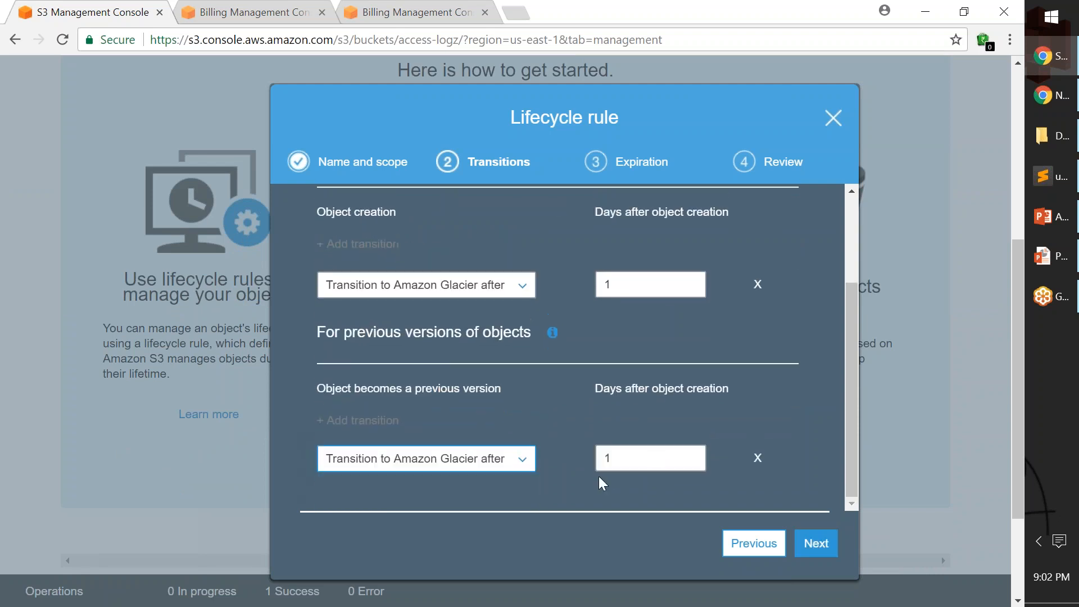
{"action": "left_click", "coordinate": [818, 548]}
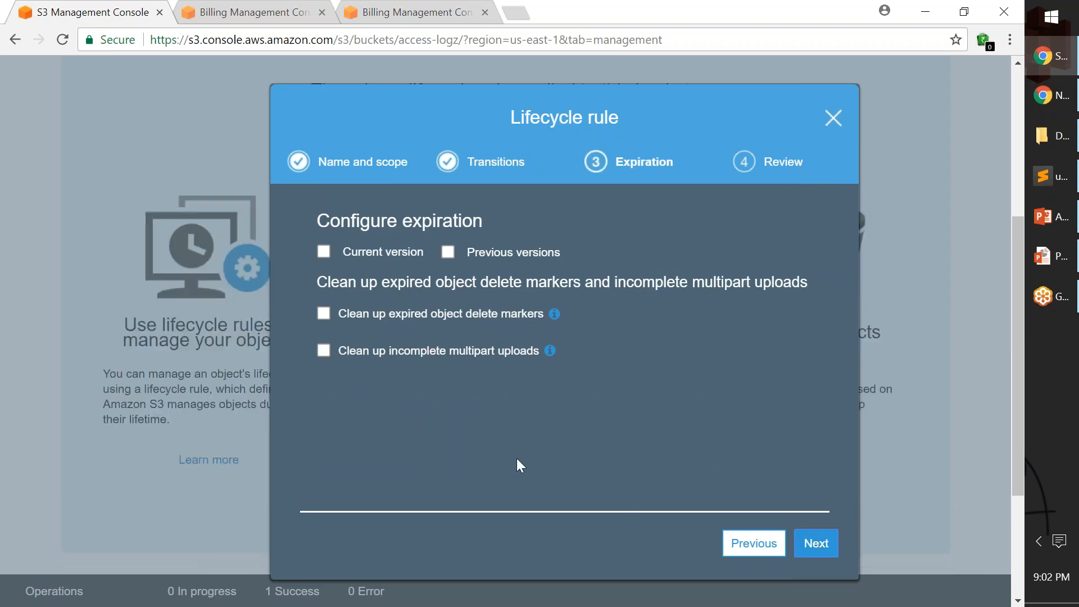
Enable expiration of current versions and permanent deletion of previous versions, each after 2 days.
{"action": "left_click_drag", "start_coordinate": [318, 220], "coordinate": [535, 215]}
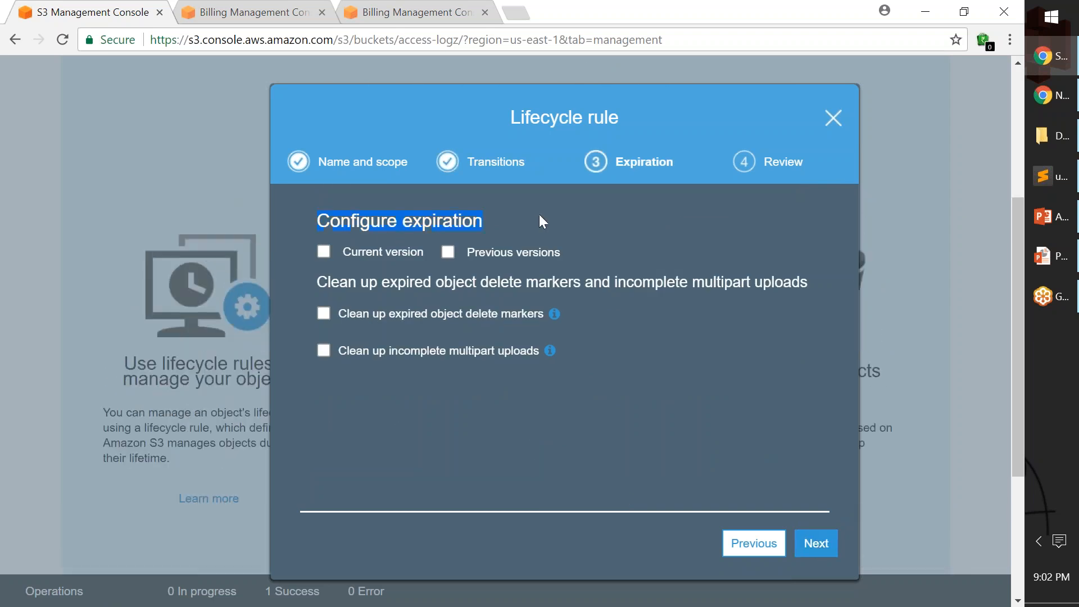
{"action": "left_click", "coordinate": [355, 254]}
{"action": "left_click", "coordinate": [325, 256]}
{"action": "left_click", "coordinate": [448, 253]}
{"action": "left_click_drag", "start_coordinate": [422, 327], "coordinate": [312, 326]}
{"action": "type", "text": "2"}
{"action": "left_click_drag", "start_coordinate": [426, 420], "coordinate": [331, 419]}
{"action": "type", "text": "2"}
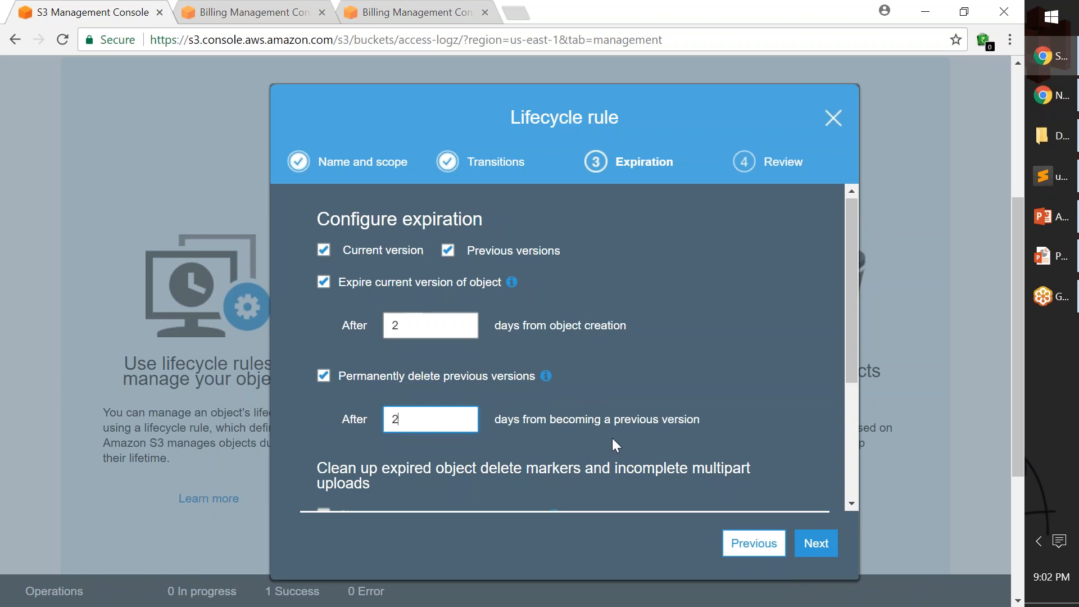
Enable cleanup of incomplete multipart uploads 1 day after the upload starts and continue to the rule review.
{"action": "scroll", "coordinate": [612, 439], "scroll_direction": "down", "scroll_amount": 3}
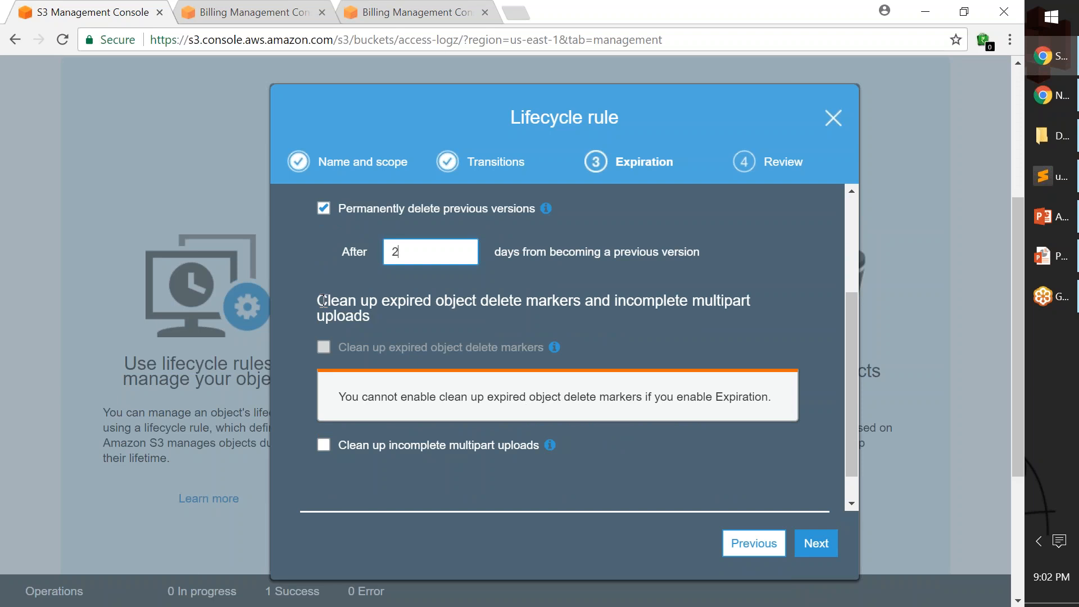
{"action": "left_click_drag", "start_coordinate": [318, 300], "coordinate": [371, 316]}
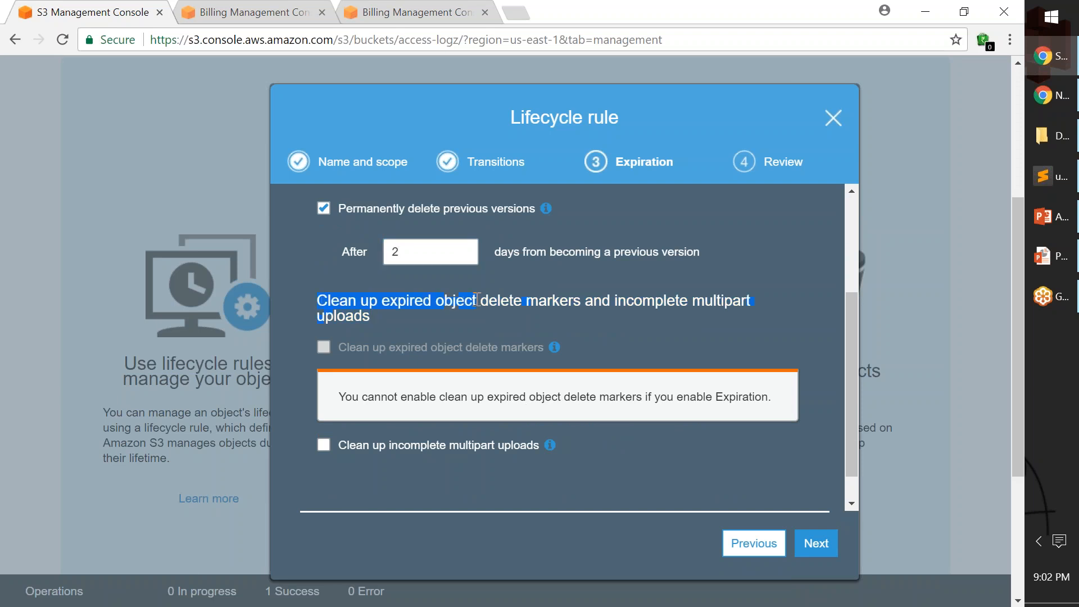
{"action": "left_click_drag", "start_coordinate": [615, 301], "coordinate": [748, 304]}
{"action": "left_click_drag", "start_coordinate": [616, 301], "coordinate": [726, 307]}
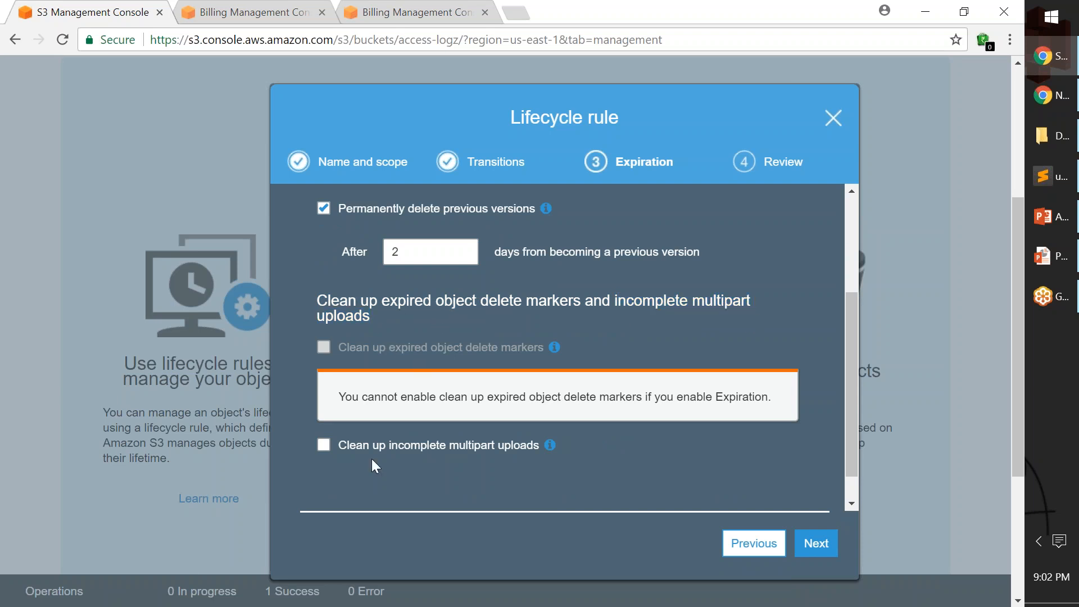
{"action": "left_click", "coordinate": [324, 450]}
{"action": "scroll", "coordinate": [540, 435], "scroll_direction": "down", "scroll_amount": 1}
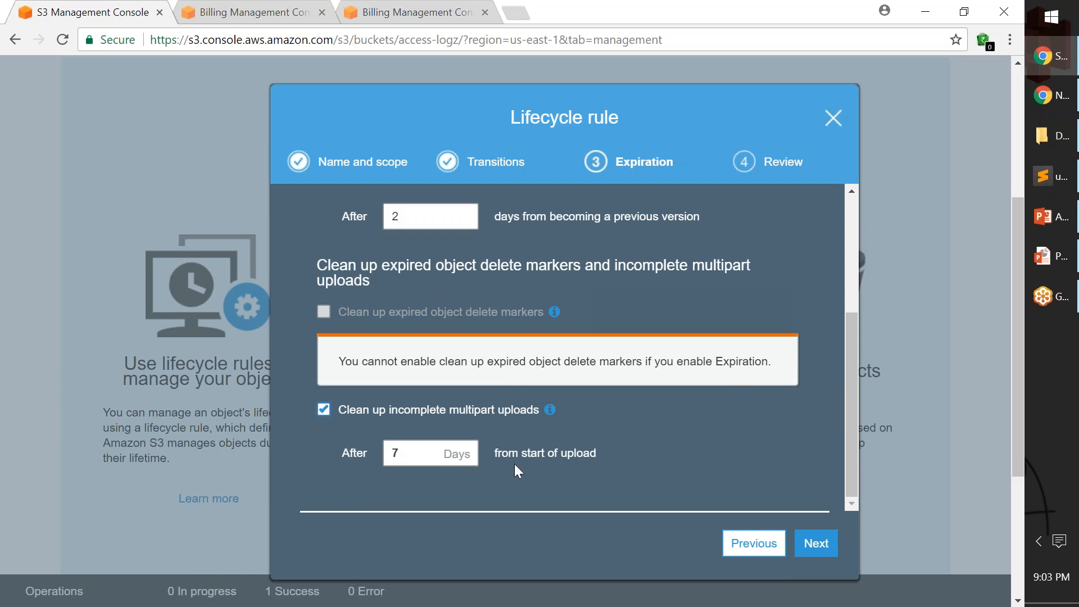
{"action": "left_click_drag", "start_coordinate": [396, 410], "coordinate": [531, 410]}
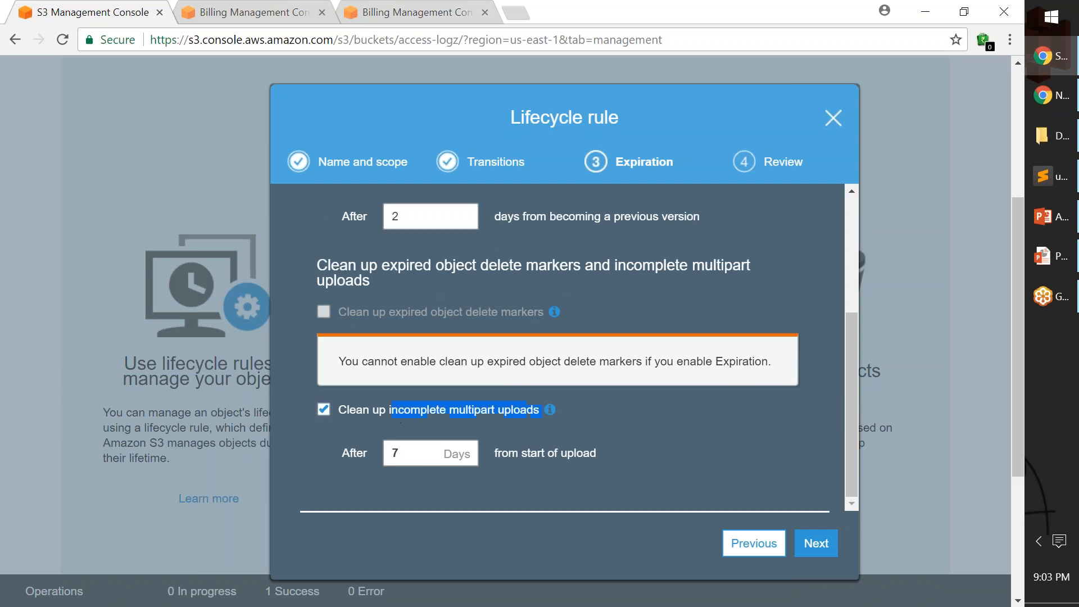
{"action": "left_click_drag", "start_coordinate": [416, 453], "coordinate": [359, 452]}
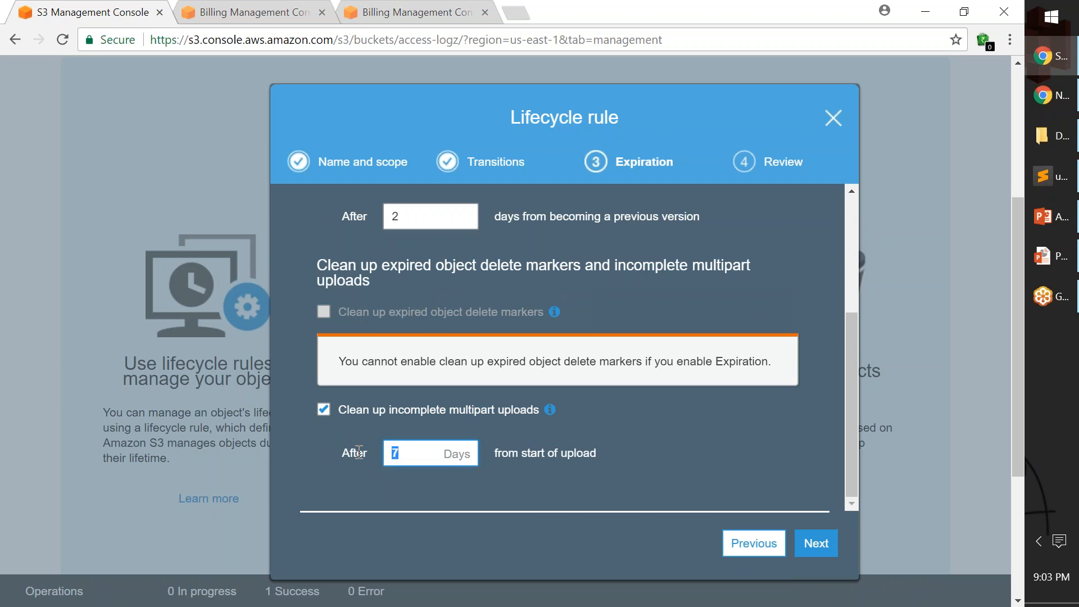
{"action": "type", "text": "1"}
{"action": "left_click", "coordinate": [602, 466]}
{"action": "scroll", "coordinate": [612, 473], "scroll_direction": "down", "scroll_amount": 3}
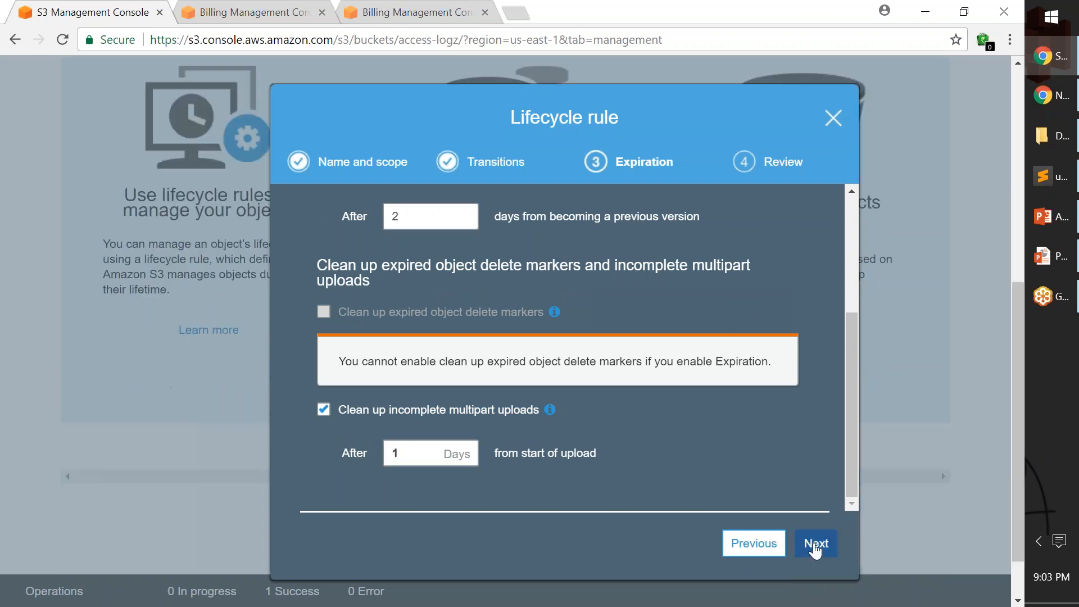
{"action": "left_click", "coordinate": [815, 544]}
Review the rule's name, scope, transition and expiration settings.
{"action": "scroll", "coordinate": [638, 441], "scroll_direction": "down", "scroll_amount": 1}
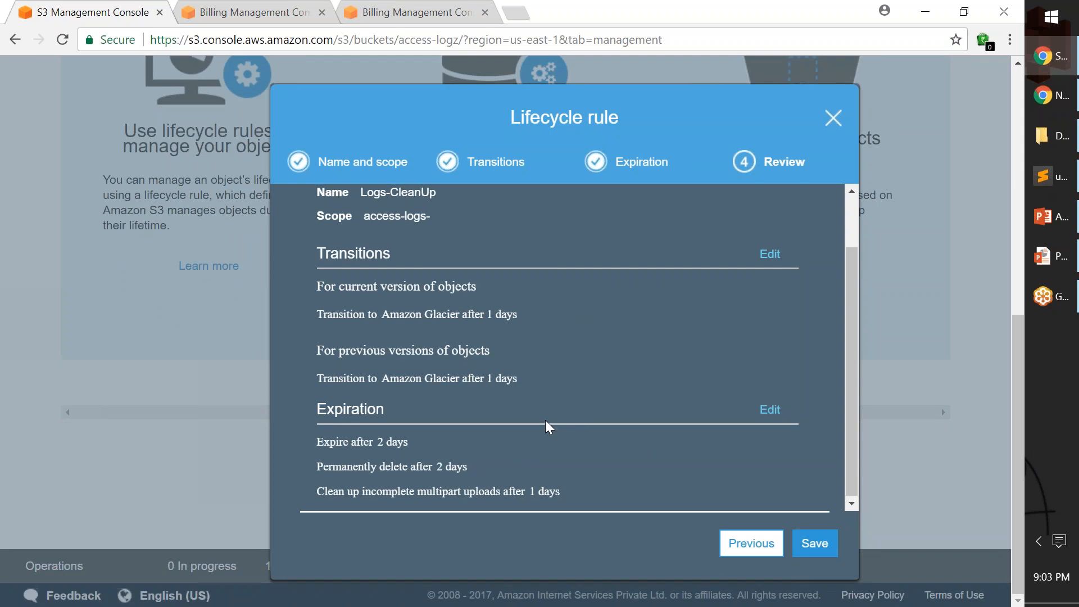
{"action": "scroll", "coordinate": [545, 426], "scroll_direction": "up", "scroll_amount": 2}
{"action": "left_click_drag", "start_coordinate": [362, 258], "coordinate": [431, 283]}
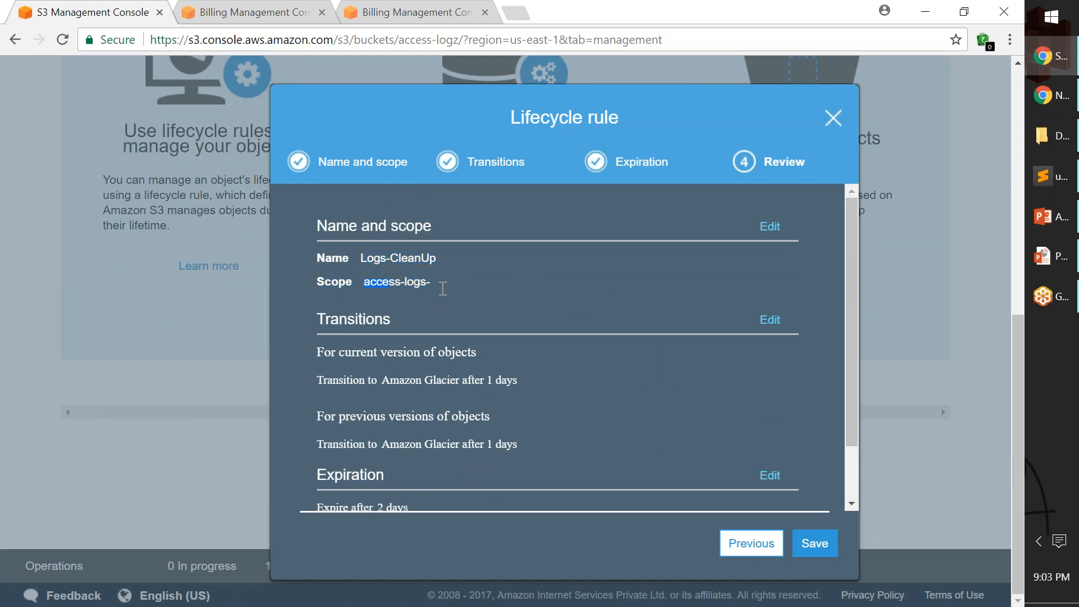
{"action": "scroll", "coordinate": [525, 336], "scroll_direction": "down", "scroll_amount": 1}
{"action": "left_click_drag", "start_coordinate": [317, 313], "coordinate": [517, 314]}
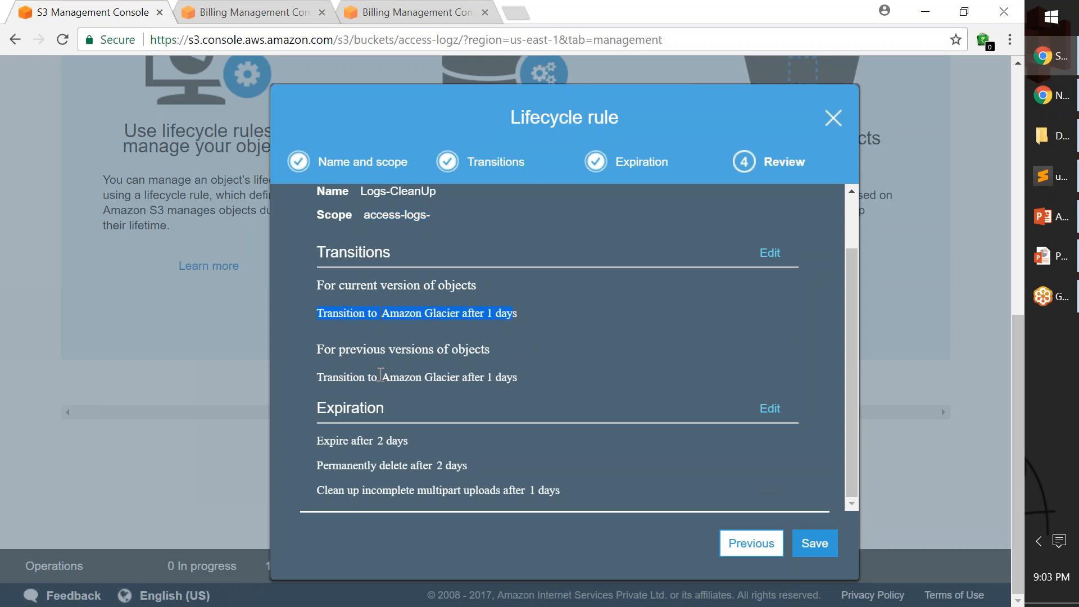
{"action": "left_click_drag", "start_coordinate": [317, 440], "coordinate": [419, 448]}
{"action": "left_click_drag", "start_coordinate": [317, 465], "coordinate": [544, 468]}
Set the permanent deletion of previous versions to 3 days and save the lifecycle rule.
{"action": "left_click", "coordinate": [771, 408]}
{"action": "double_click", "coordinate": [419, 354]}
{"action": "type", "text": "3"}
{"action": "left_click_drag", "start_coordinate": [443, 259], "coordinate": [360, 260]}
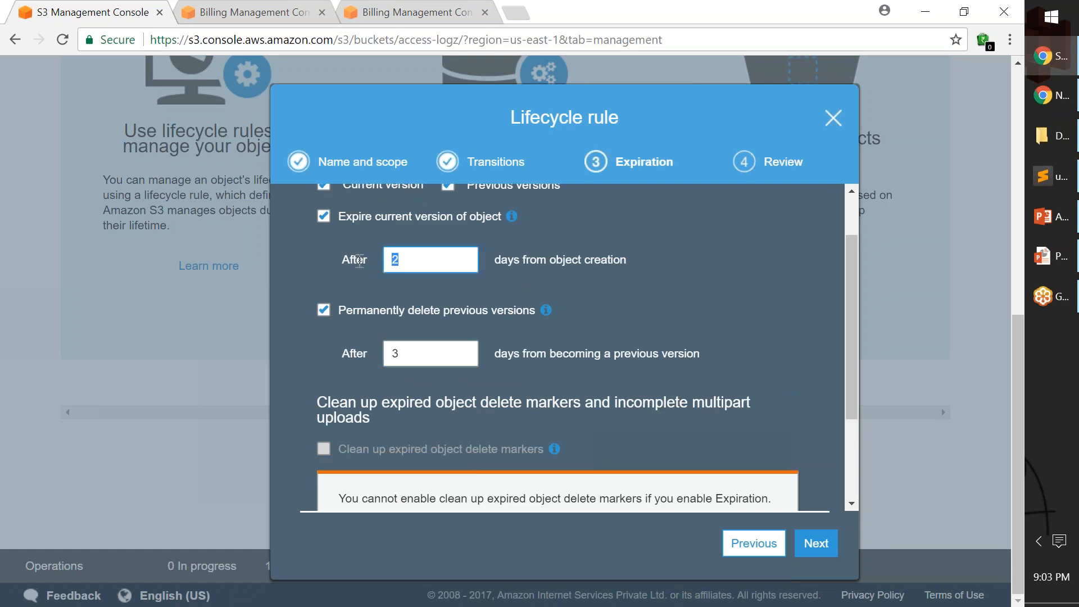
{"action": "left_click_drag", "start_coordinate": [433, 355], "coordinate": [351, 358]}
{"action": "left_click", "coordinate": [347, 366]}
{"action": "left_click", "coordinate": [818, 547]}
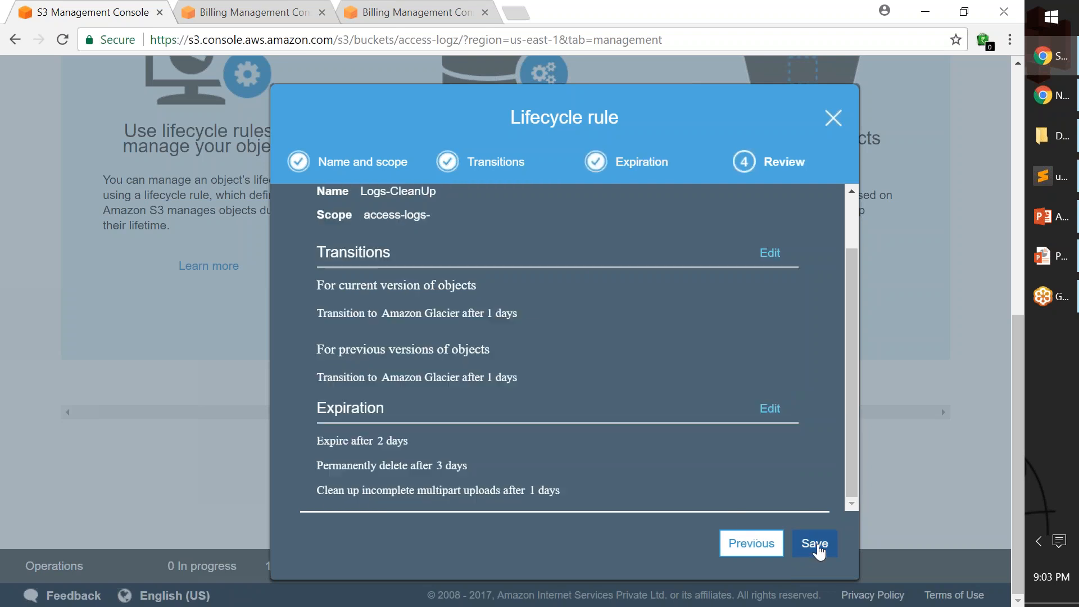
{"action": "left_click", "coordinate": [818, 552]}
{"action": "left_click", "coordinate": [819, 548]}
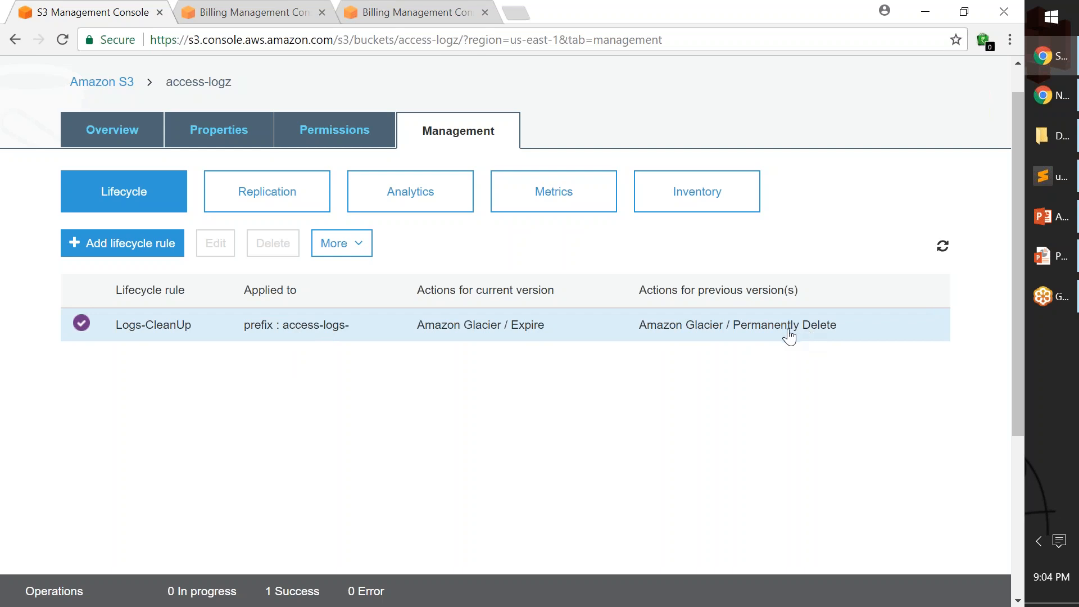
Check the cross-region replication rules of the access-logz bucket.
{"action": "left_click", "coordinate": [281, 203]}
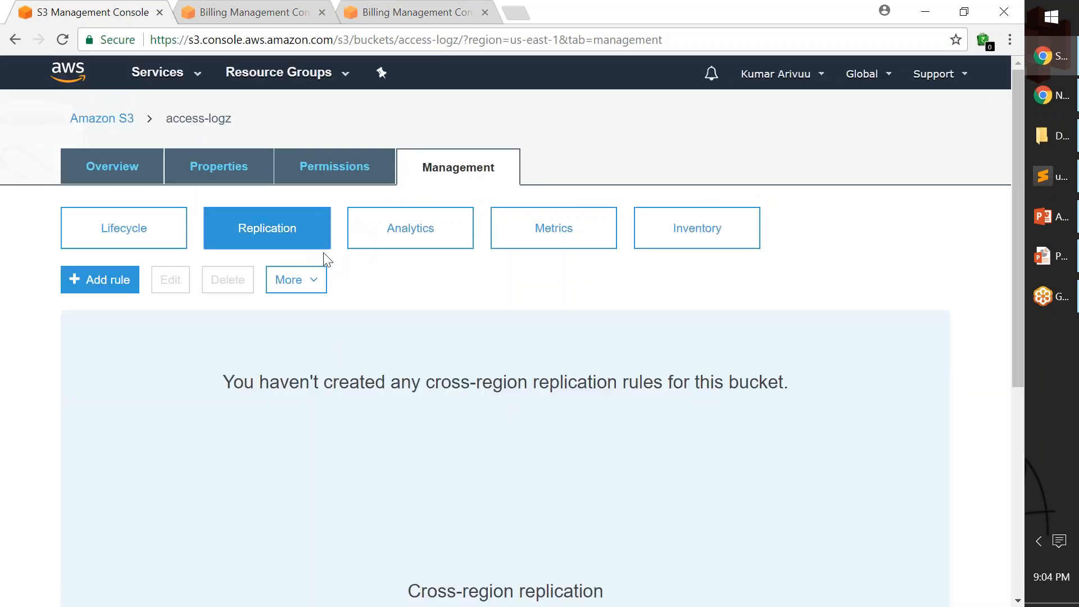
{"action": "left_click", "coordinate": [130, 243]}
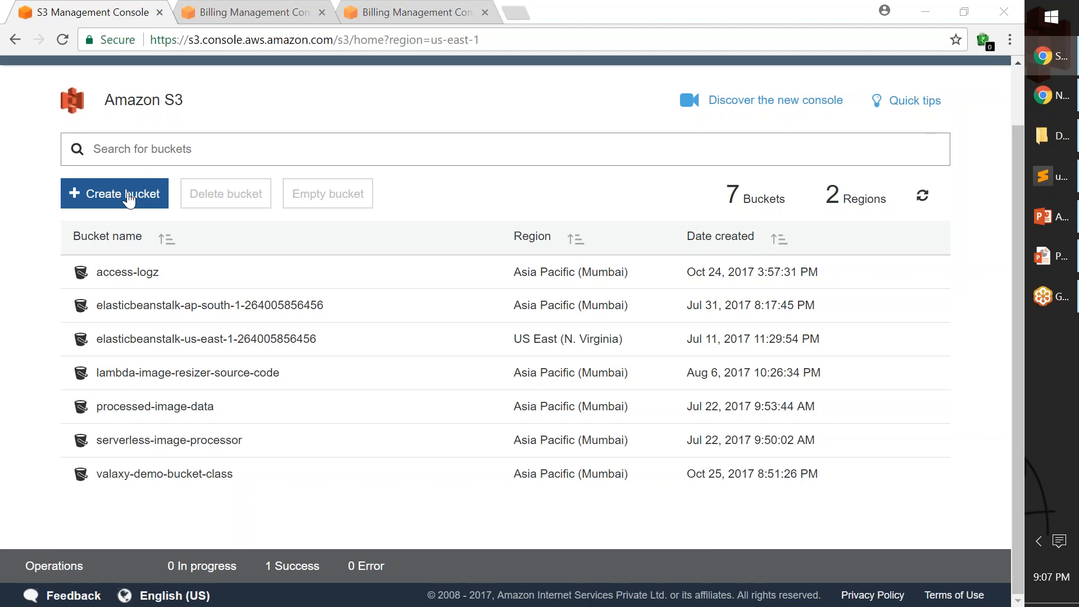
Start creating a new S3 bucket and name it source-crr-valaxy-demo.
{"action": "left_click", "coordinate": [129, 197]}
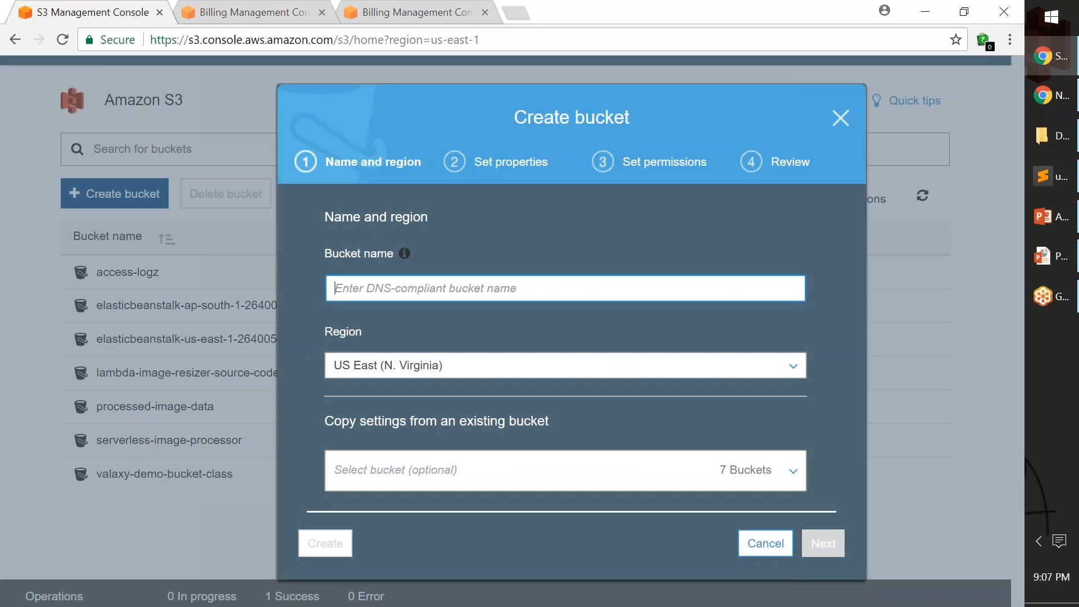
{"action": "type", "text": "source-"}
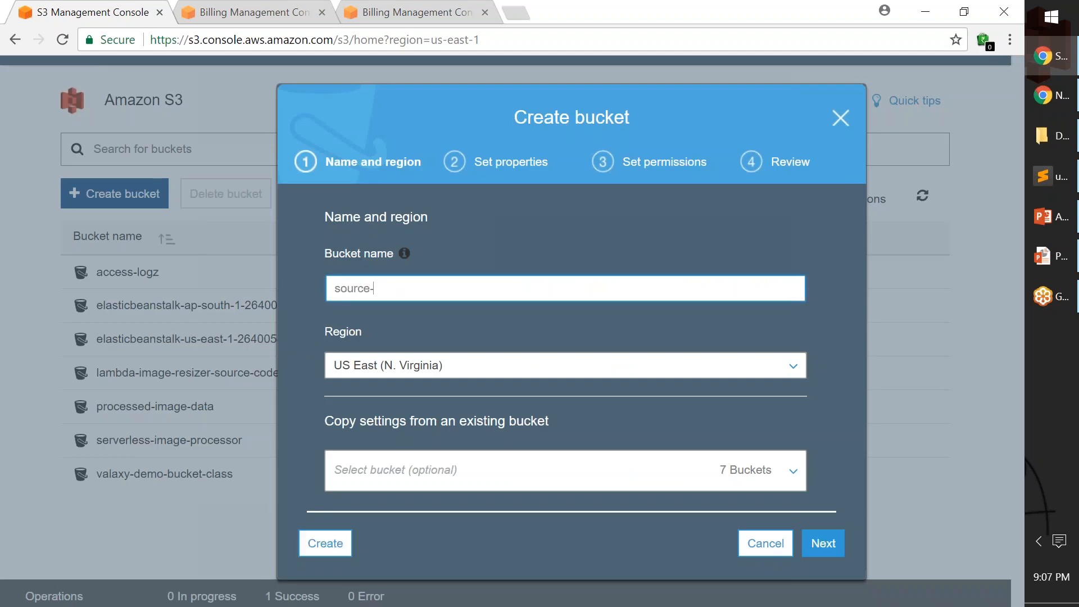
{"action": "type", "text": "crr"}
{"action": "type", "text": "-valaxy"}
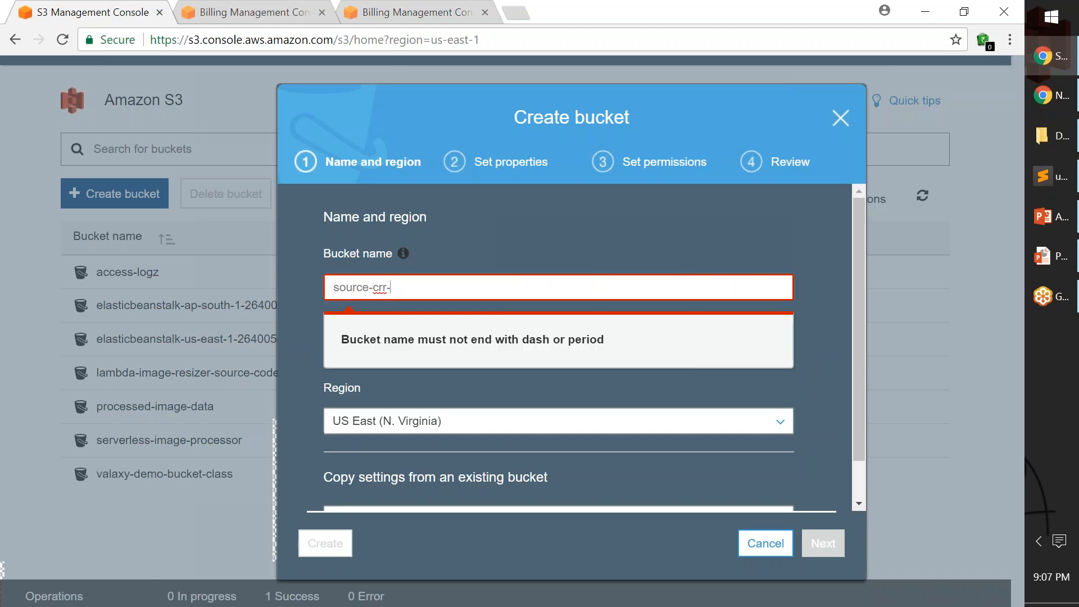
{"action": "type", "text": "-demo"}
{"action": "key", "text": "Tab"}
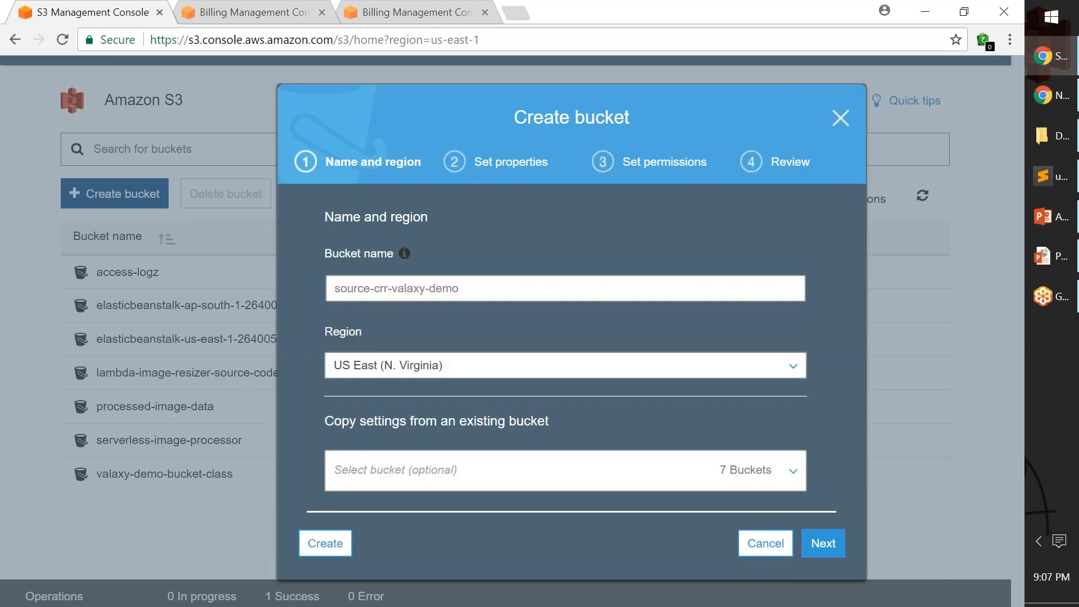
Set the new bucket's region to Asia Pacific (Mumbai) and continue to its properties.
{"action": "left_click_drag", "start_coordinate": [592, 102], "coordinate": [419, 113]}
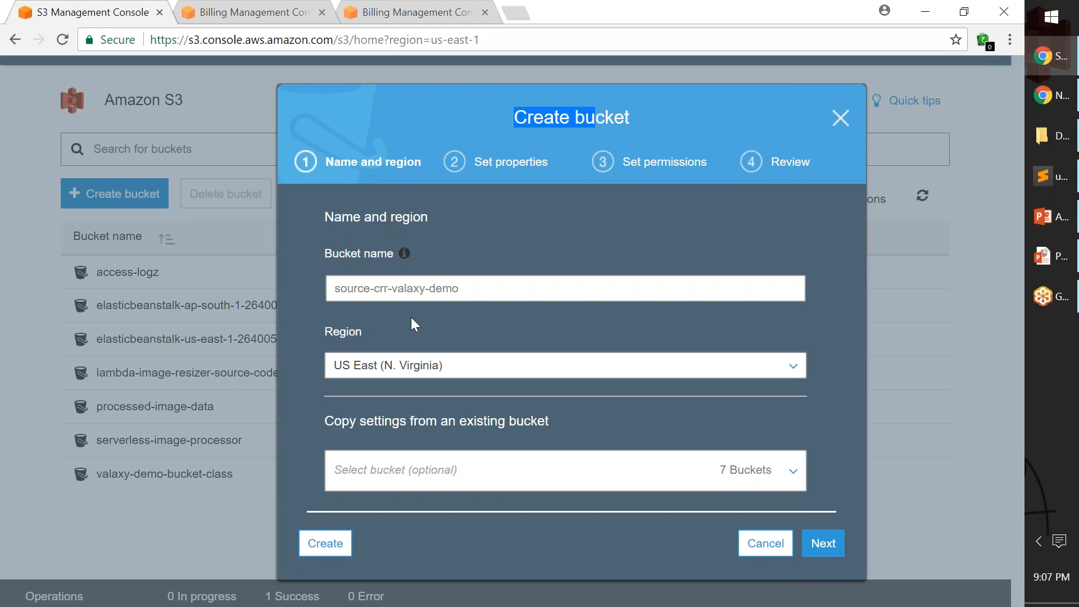
{"action": "left_click", "coordinate": [467, 366]}
{"action": "left_click", "coordinate": [444, 290]}
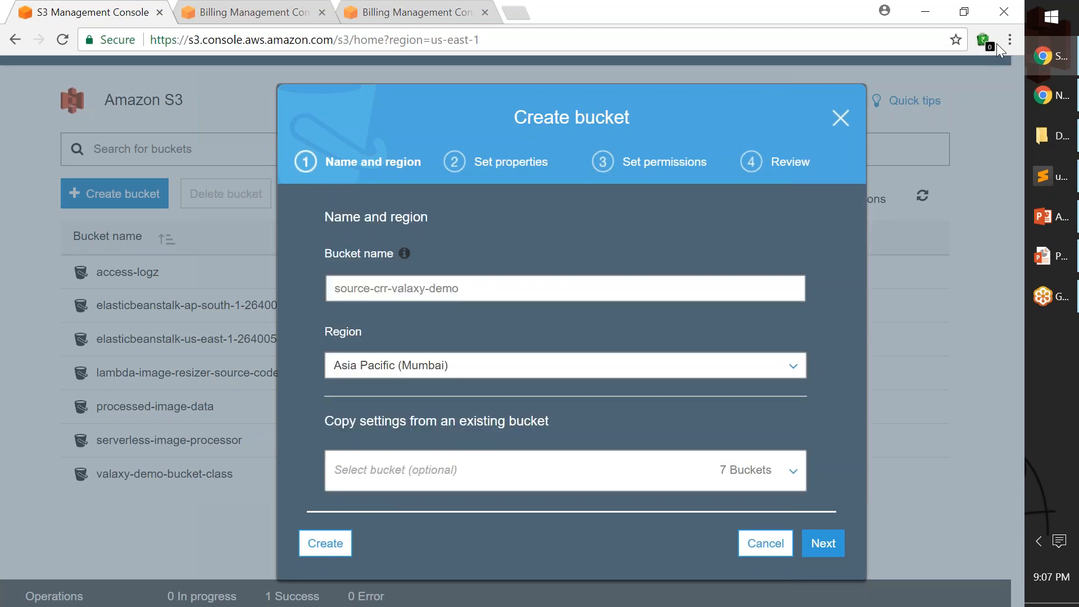
{"action": "left_click", "coordinate": [828, 547]}
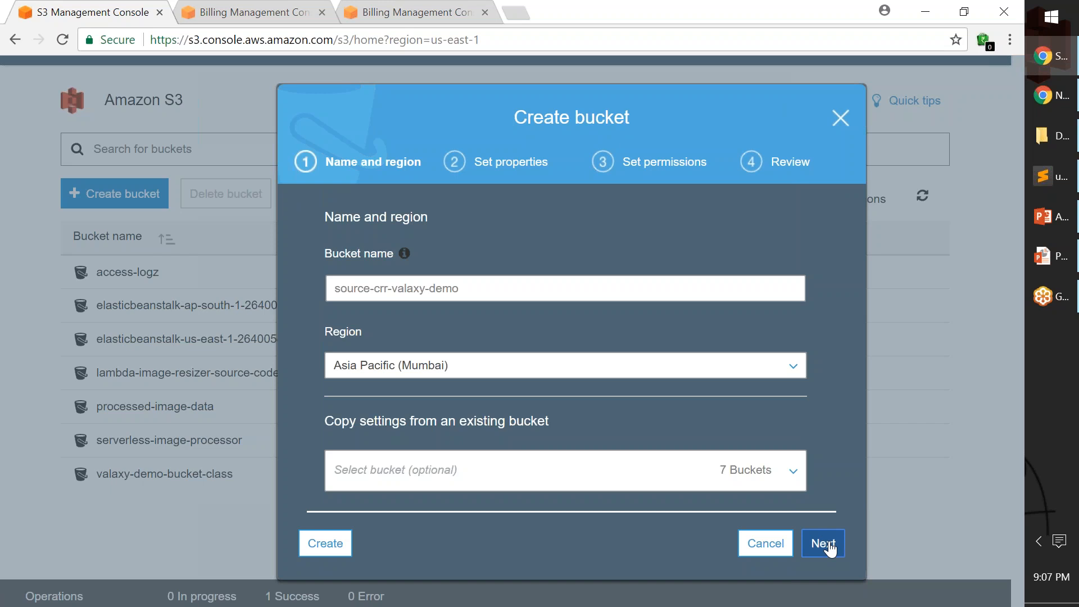
{"action": "left_click", "coordinate": [828, 546]}
Enable versioning for the new bucket and save the setting.
{"action": "scroll", "coordinate": [680, 463], "scroll_direction": "up", "scroll_amount": 2}
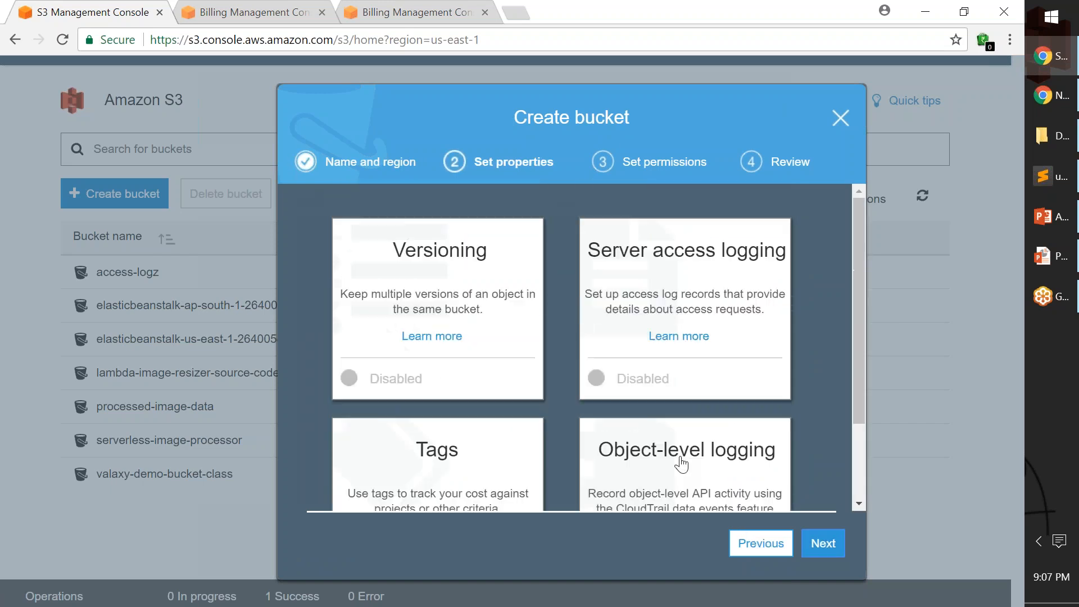
{"action": "left_click", "coordinate": [498, 303]}
{"action": "left_click", "coordinate": [379, 289]}
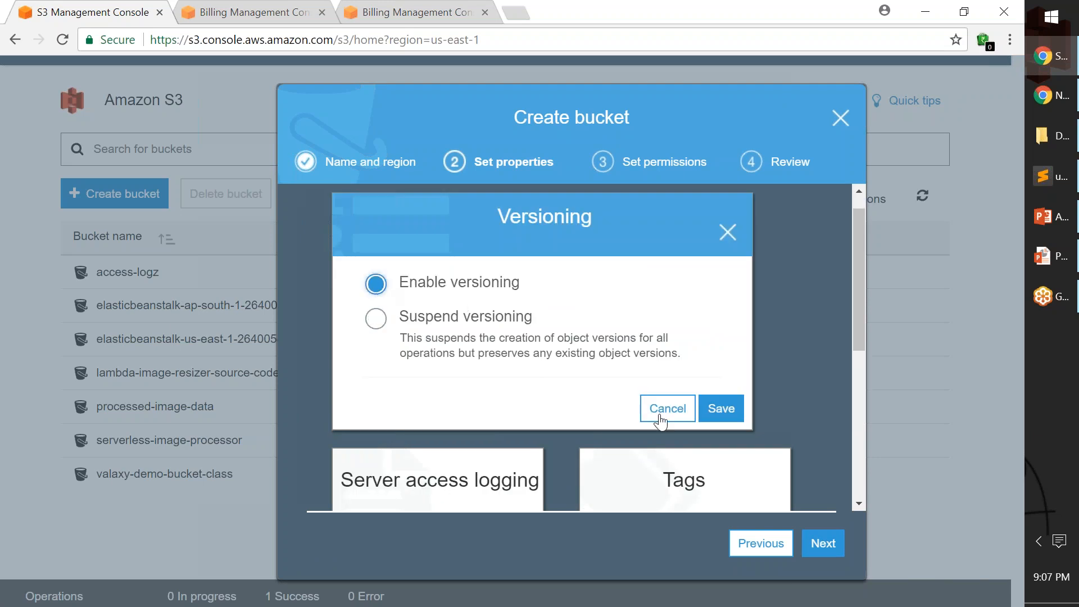
{"action": "left_click", "coordinate": [721, 413]}
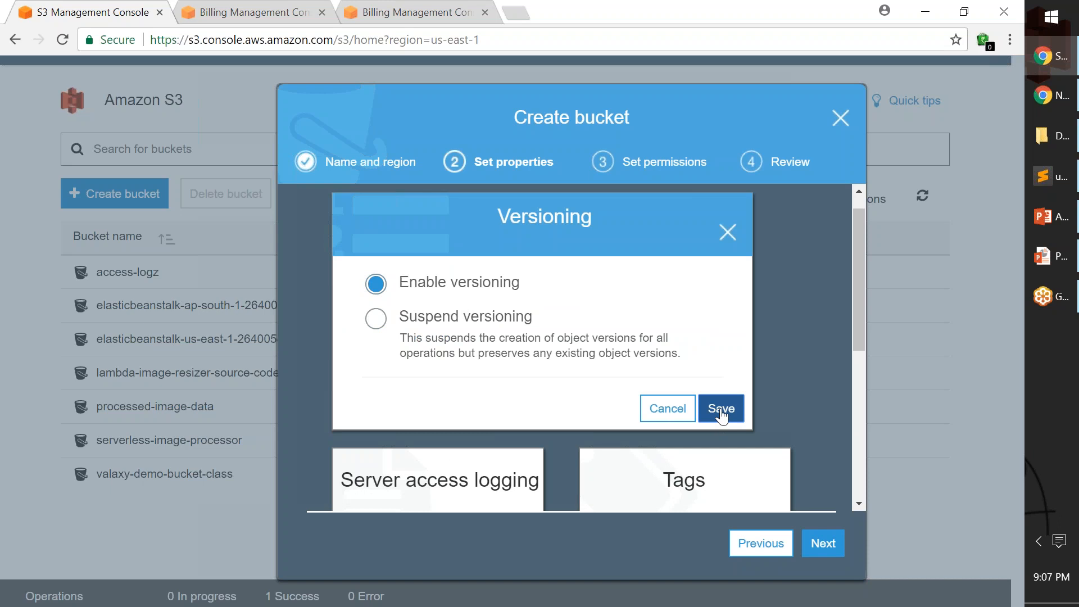
Keep the remaining properties and permissions of the source bucket at their defaults and create it.
{"action": "scroll", "coordinate": [790, 426], "scroll_direction": "down", "scroll_amount": 2}
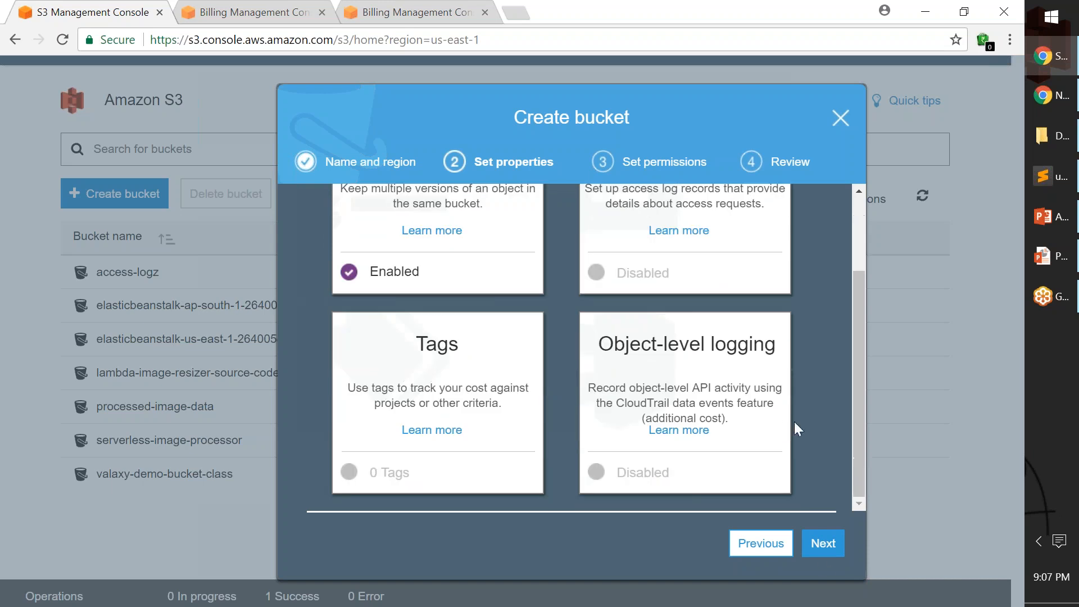
{"action": "left_click", "coordinate": [821, 547]}
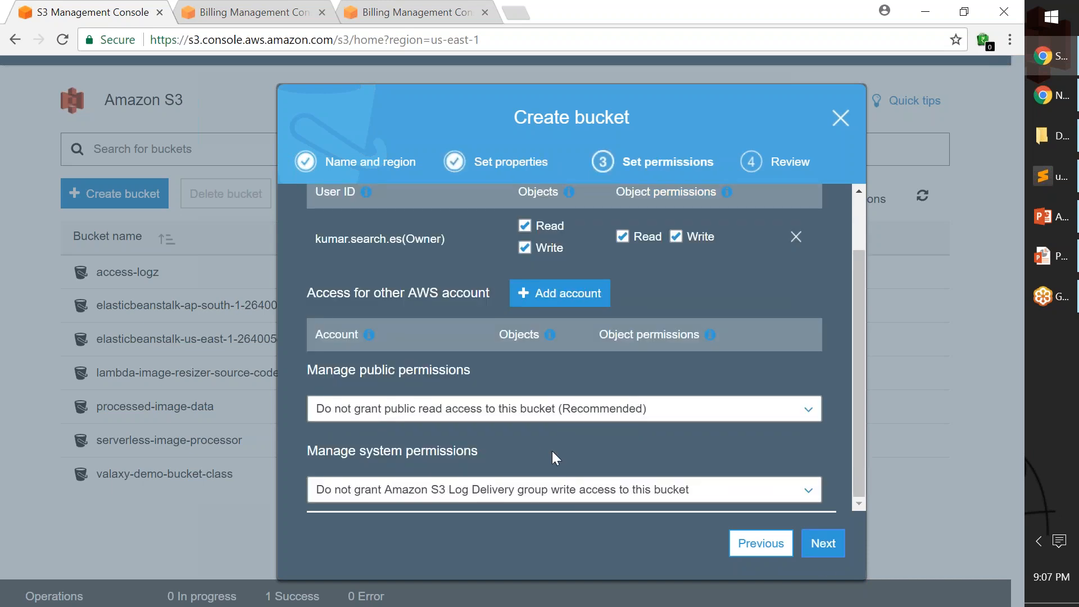
{"action": "left_click", "coordinate": [823, 545]}
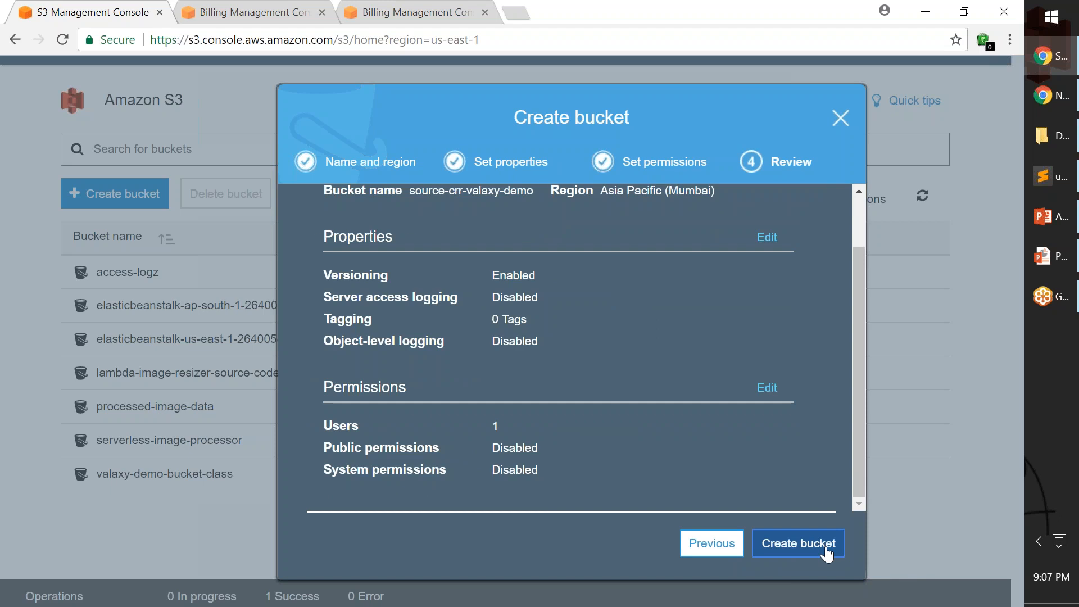
{"action": "left_click", "coordinate": [827, 553]}
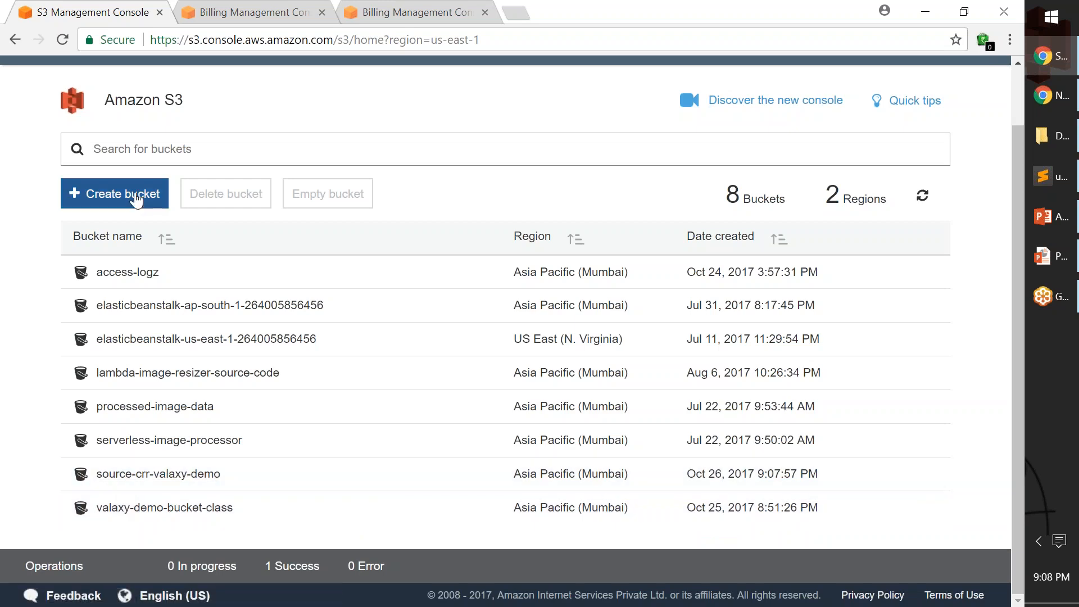
Start another bucket named destination-crr-valaxy-demo in US East (N. Virginia) and continue to its properties.
{"action": "left_click", "coordinate": [136, 205]}
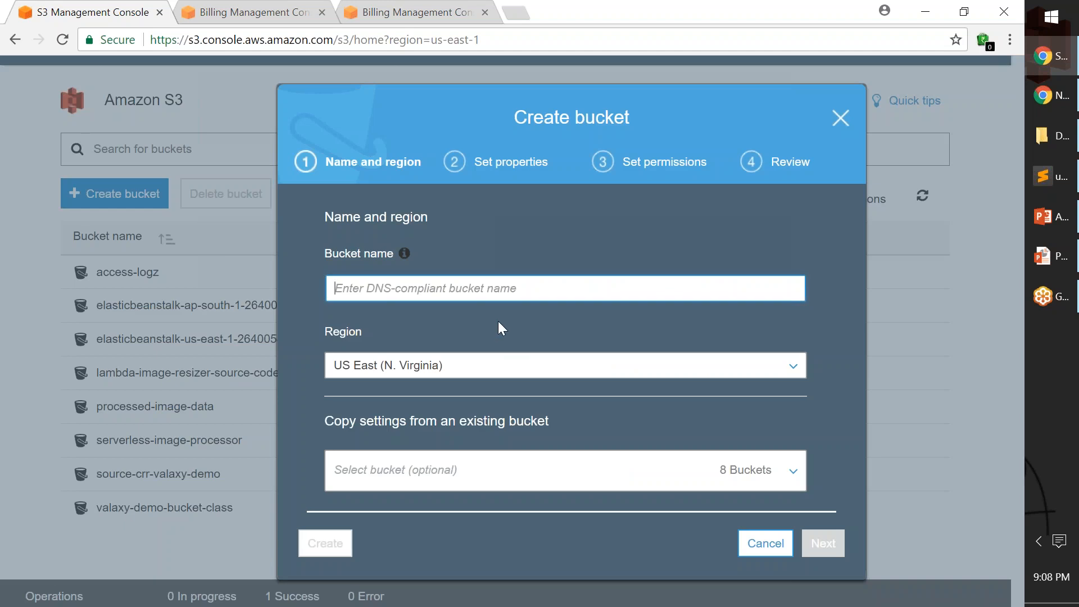
{"action": "type", "text": "destina"}
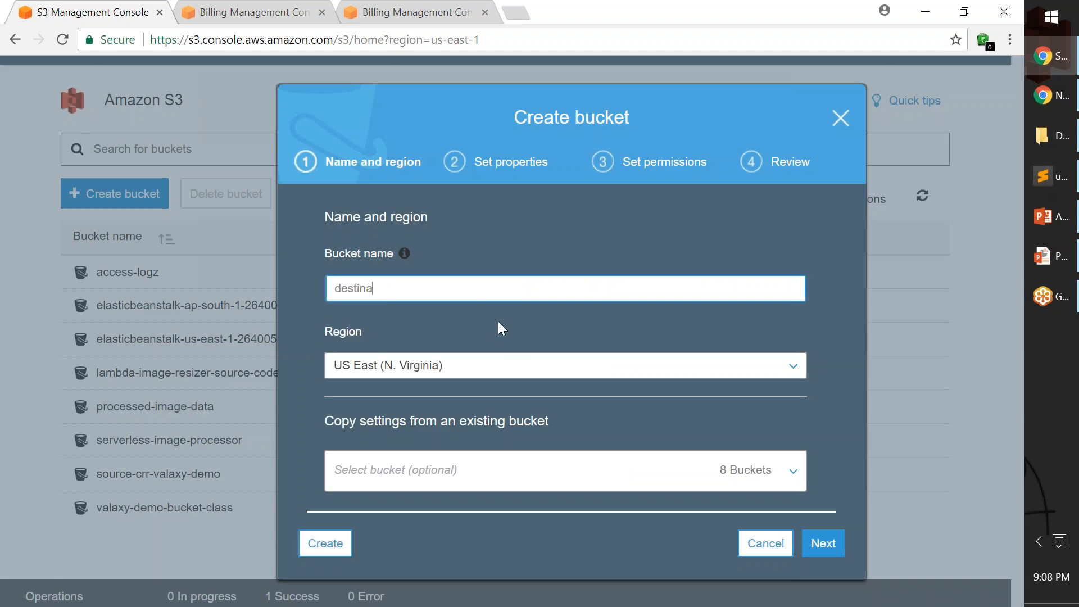
{"action": "type", "text": "tion-crr-valaxy-demo"}
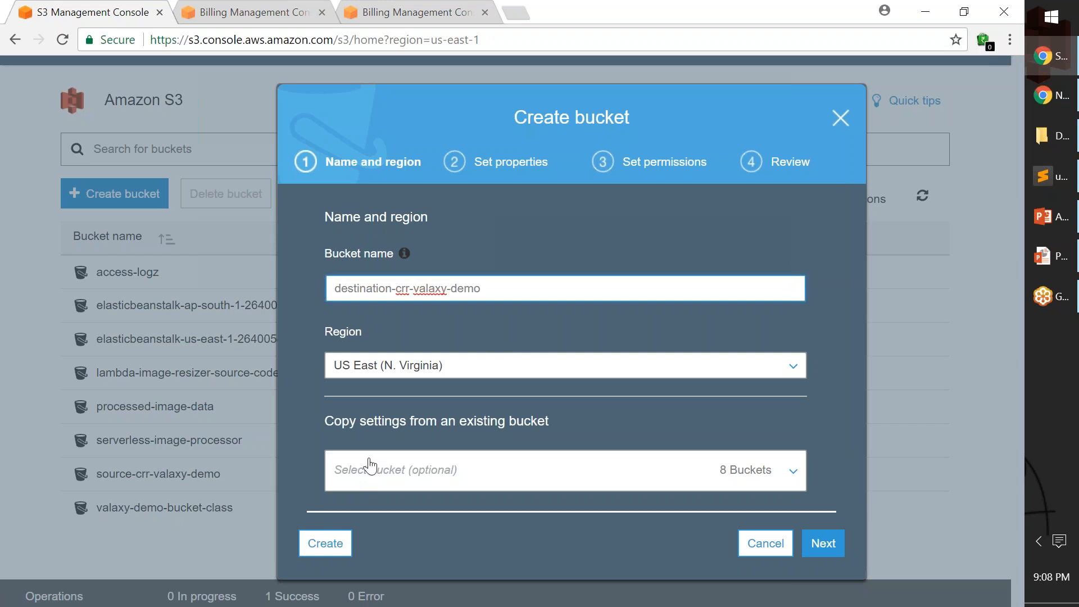
{"action": "left_click", "coordinate": [823, 543]}
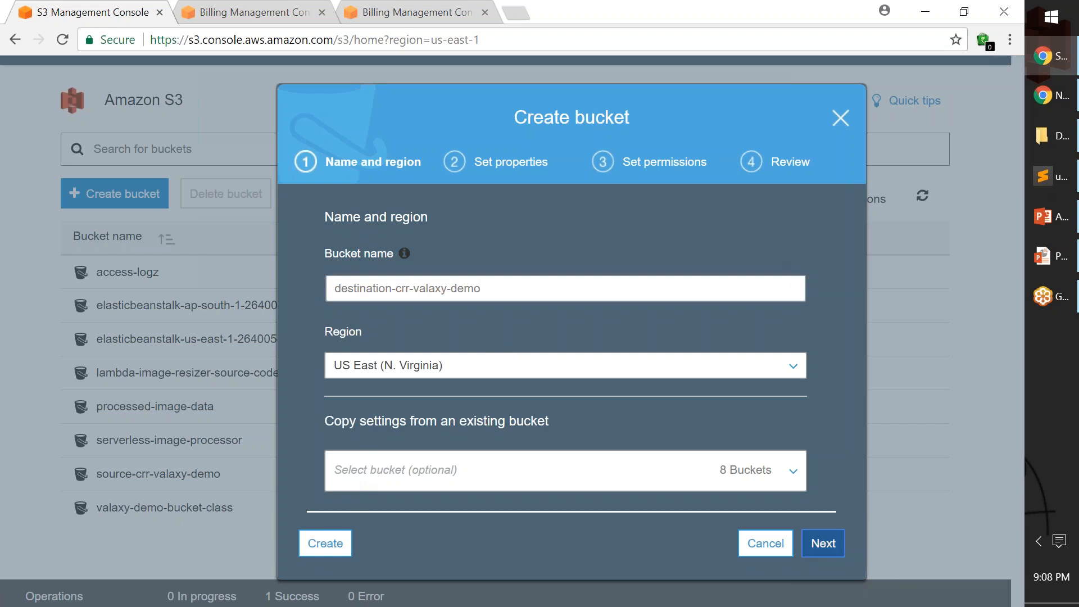
Enable versioning for the destination bucket and create it with default permissions.
{"action": "scroll", "coordinate": [483, 298], "scroll_direction": "up", "scroll_amount": 2}
{"action": "left_click", "coordinate": [491, 303]}
{"action": "left_click", "coordinate": [376, 284]}
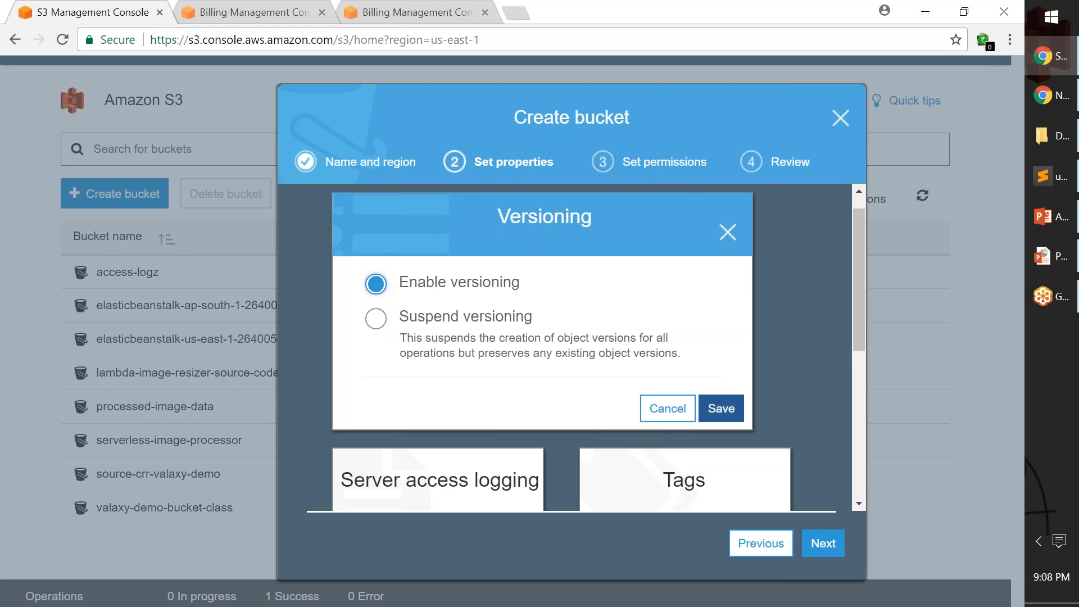
{"action": "left_click", "coordinate": [726, 417]}
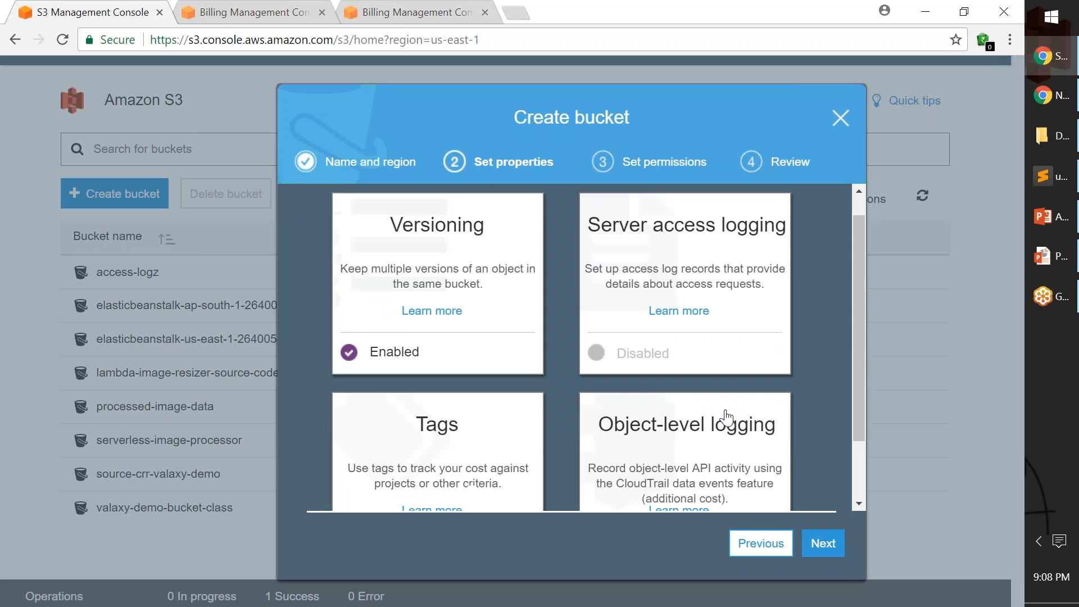
{"action": "scroll", "coordinate": [803, 471], "scroll_direction": "down", "scroll_amount": 2}
{"action": "left_click", "coordinate": [823, 543]}
{"action": "left_click", "coordinate": [824, 543]}
{"action": "left_click", "coordinate": [826, 542]}
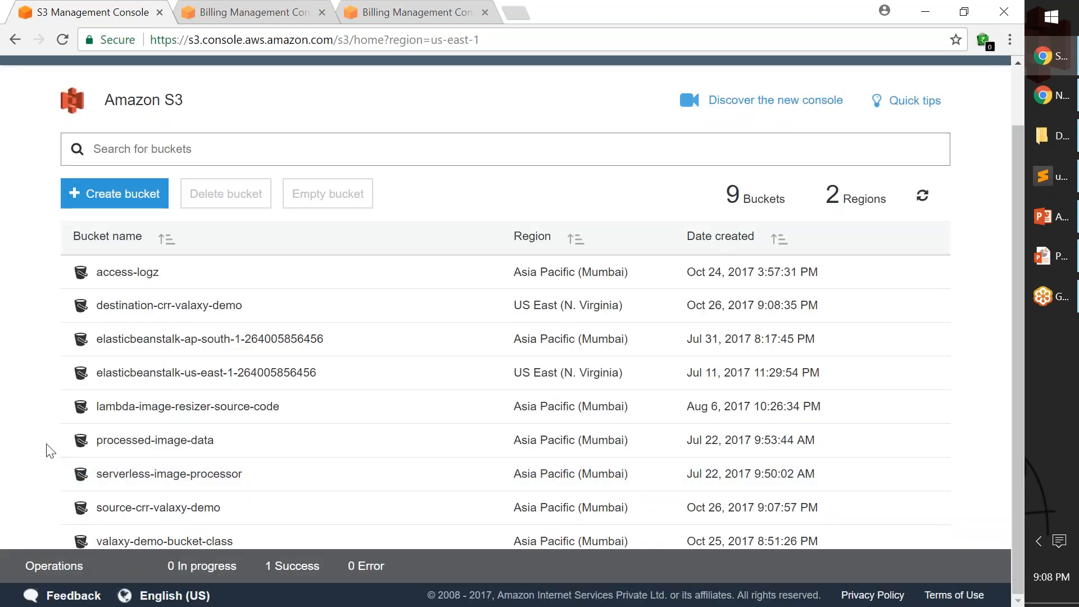
Filter the bucket list by crr and open the replication settings of source-crr-valaxy-demo.
{"action": "left_click", "coordinate": [184, 150]}
{"action": "type", "text": "drr"}
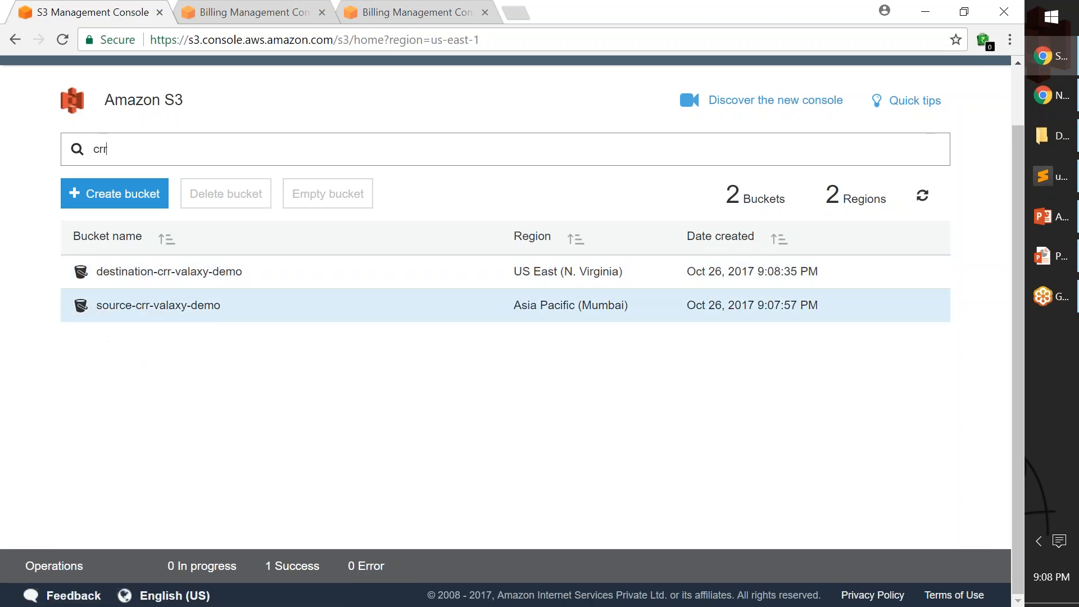
{"action": "left_click", "coordinate": [142, 313]}
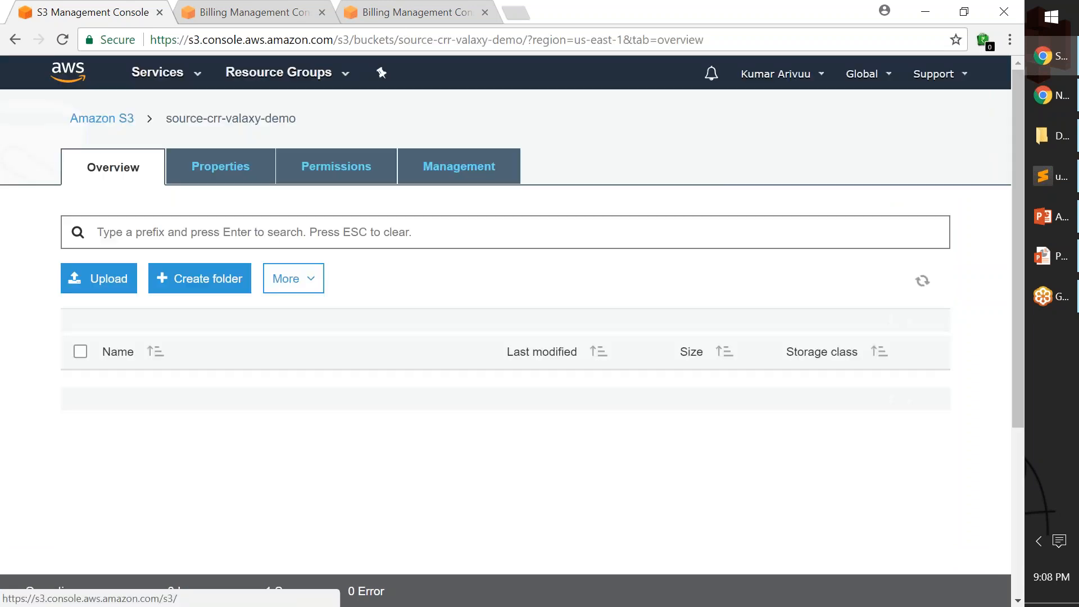
{"action": "left_click", "coordinate": [464, 175]}
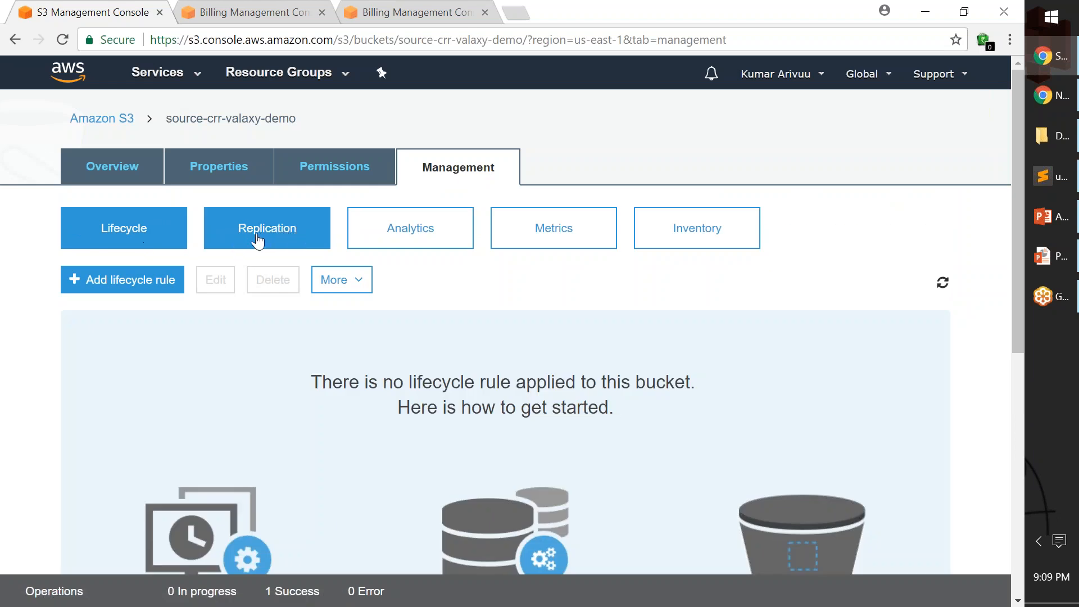
{"action": "left_click", "coordinate": [269, 237]}
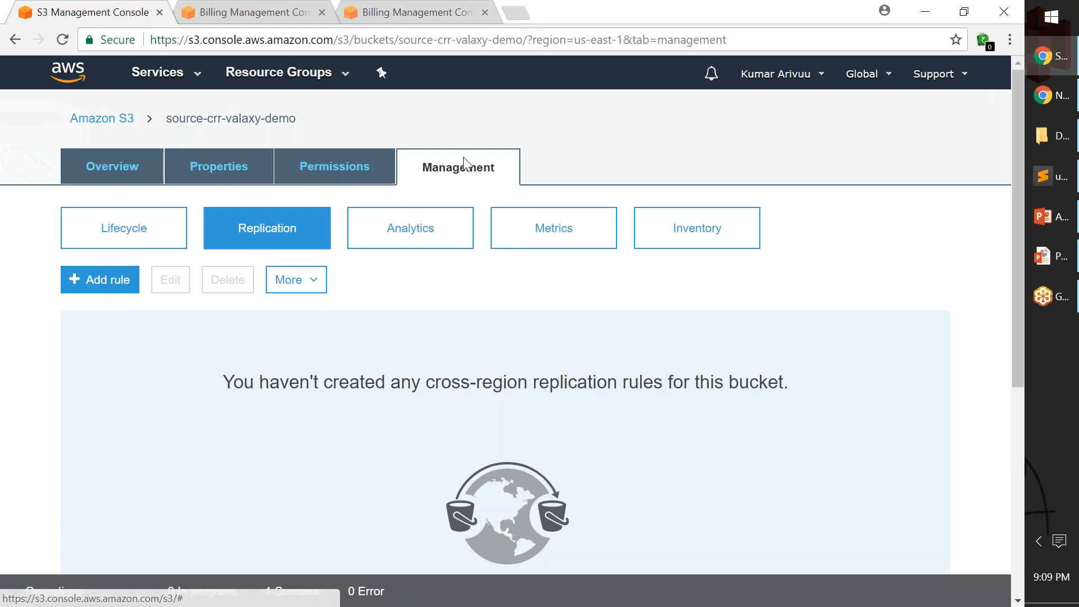
{"action": "scroll", "coordinate": [369, 268], "scroll_direction": "down", "scroll_amount": 2}
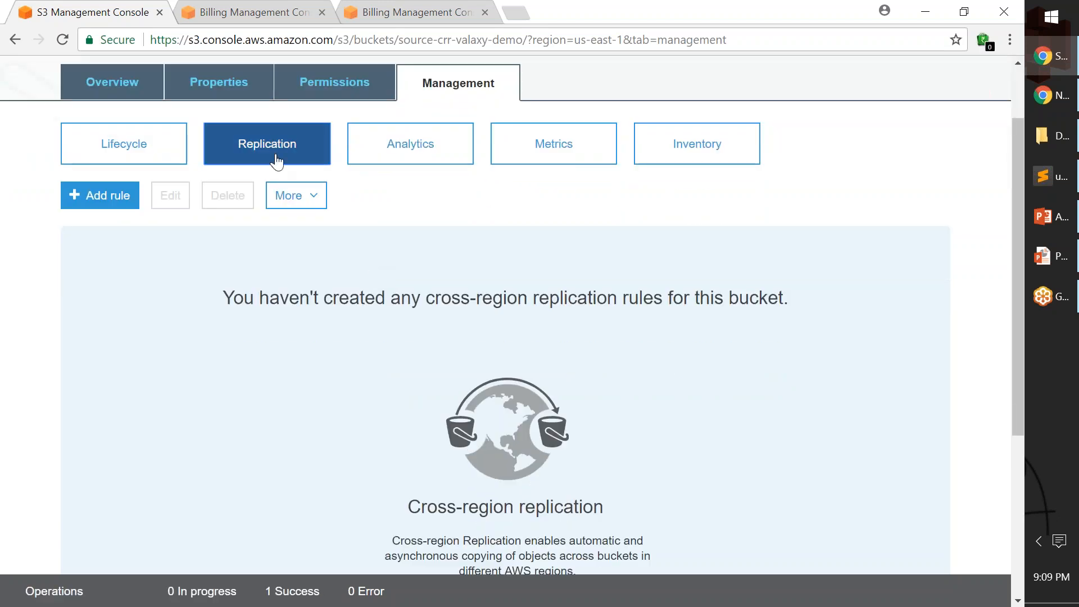
Add an enabled replication rule limited to source objects with the prefix img- and continue to its destination settings.
{"action": "left_click", "coordinate": [111, 200]}
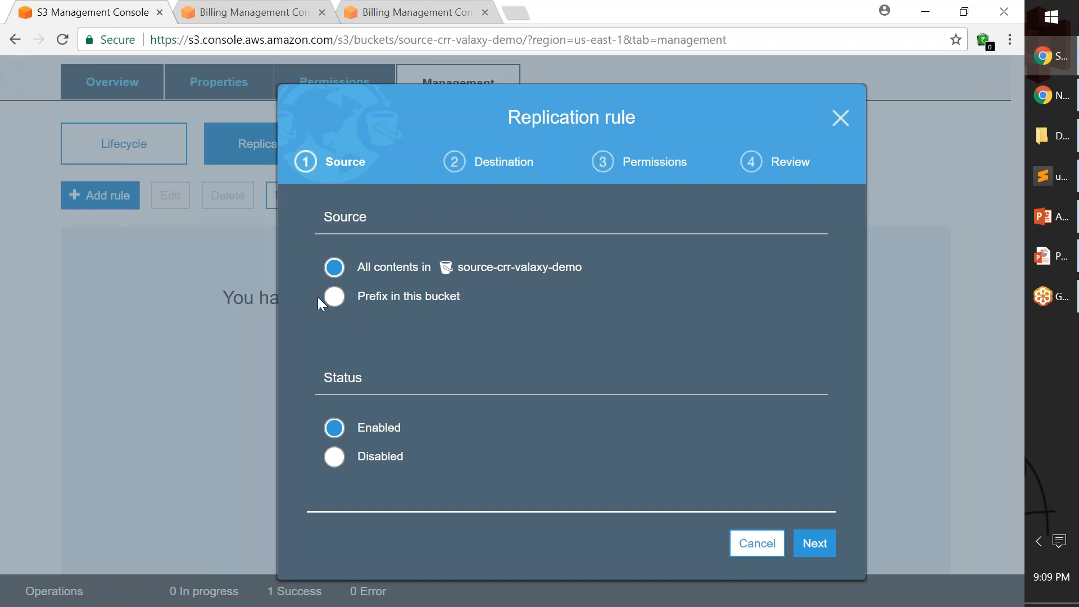
{"action": "left_click", "coordinate": [335, 298]}
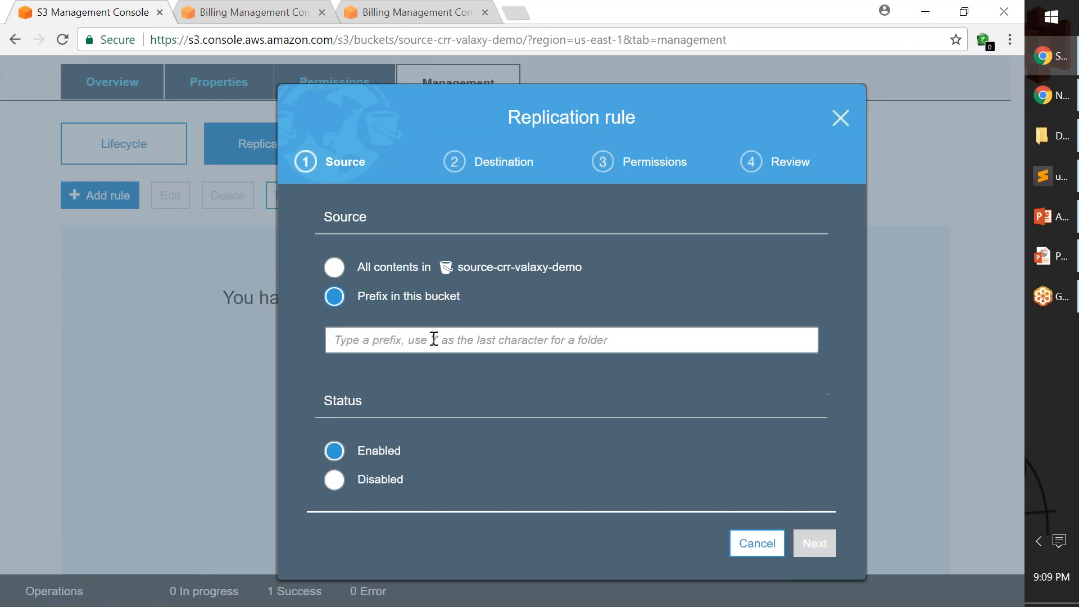
{"action": "left_click", "coordinate": [477, 341]}
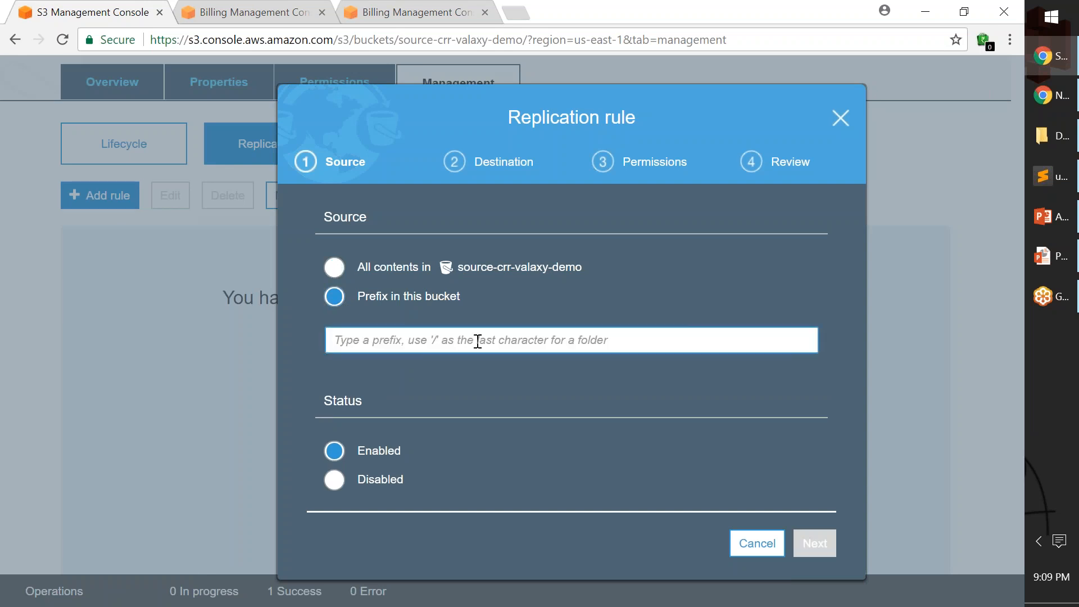
{"action": "type", "text": "img"}
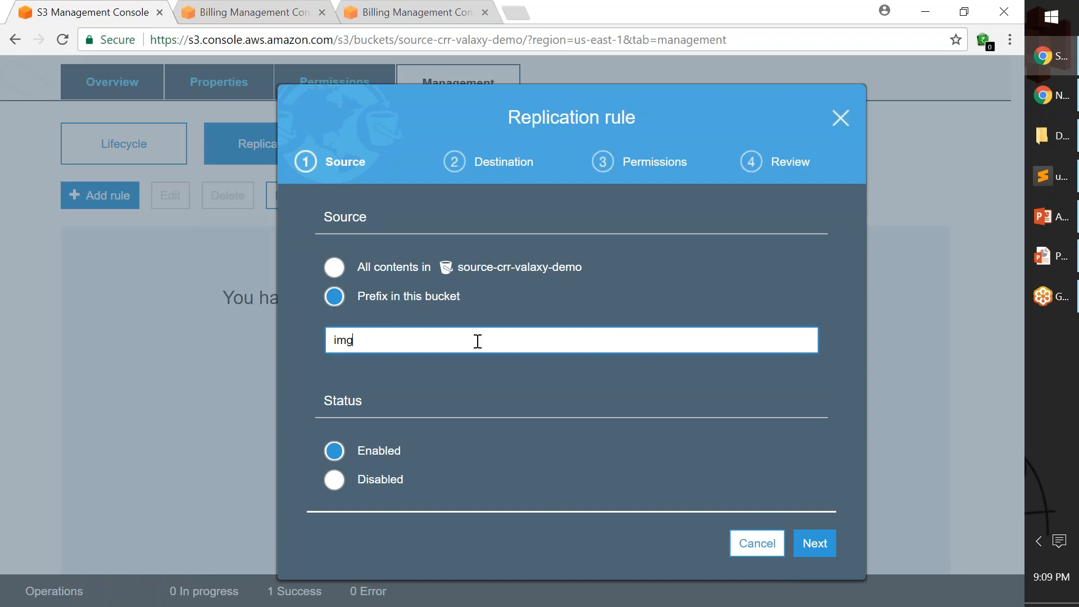
{"action": "type", "text": "-"}
{"action": "key", "text": "BackSpace"}
{"action": "key", "text": "BackSpace"}
{"action": "key", "text": "BackSpace"}
{"action": "key", "text": "BackSpace"}
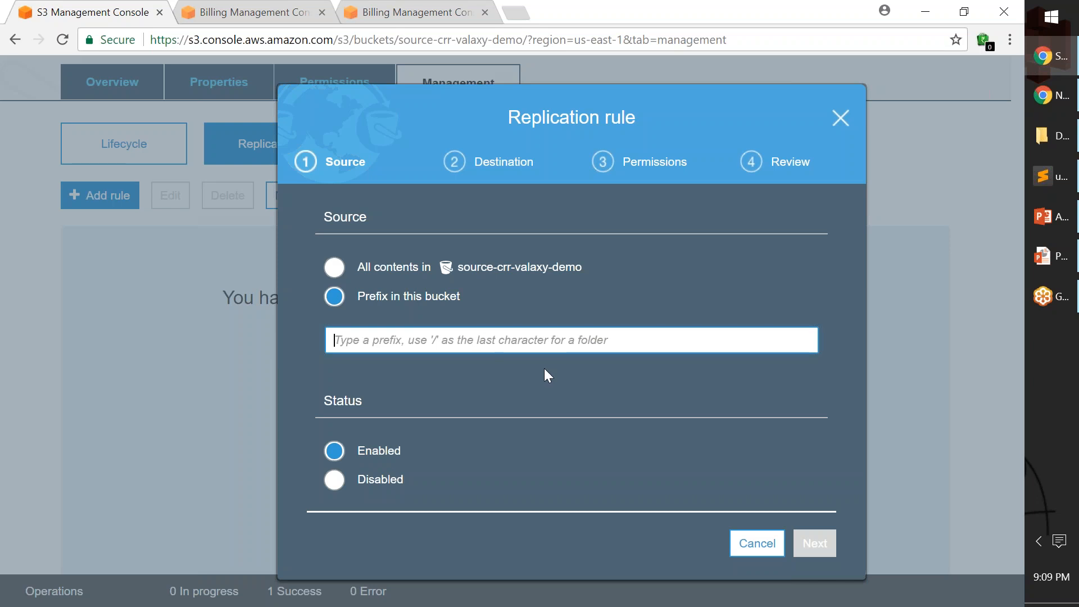
{"action": "type", "text": "img"}
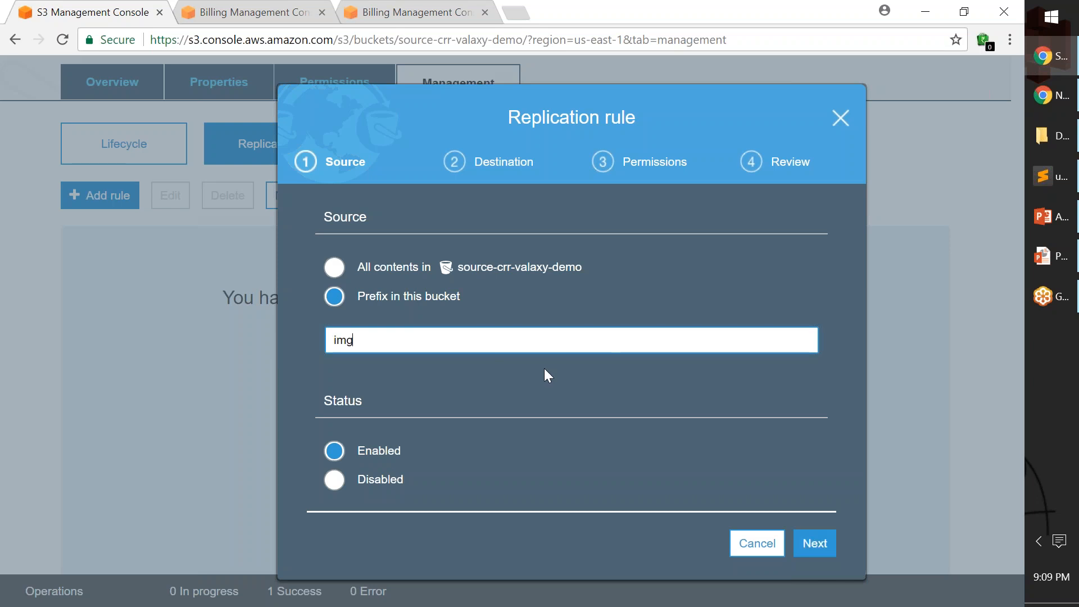
{"action": "type", "text": "-"}
{"action": "left_click", "coordinate": [814, 542]}
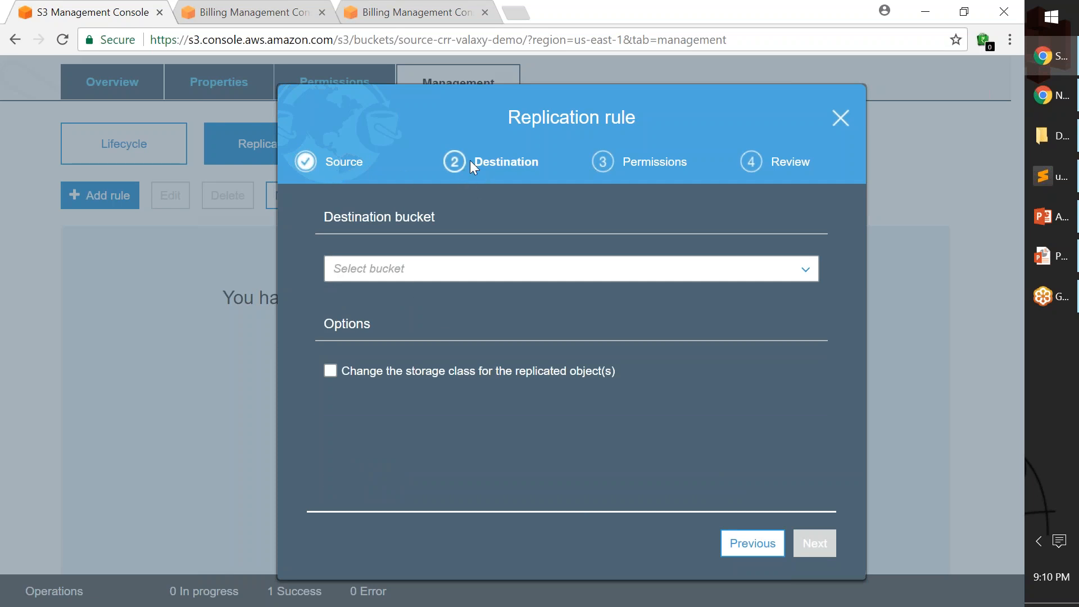
Set destination-crr-valaxy-demo as the rule's destination, with Reduced redundancy as the storage class for replicated objects, and continue to permissions.
{"action": "left_click", "coordinate": [391, 274]}
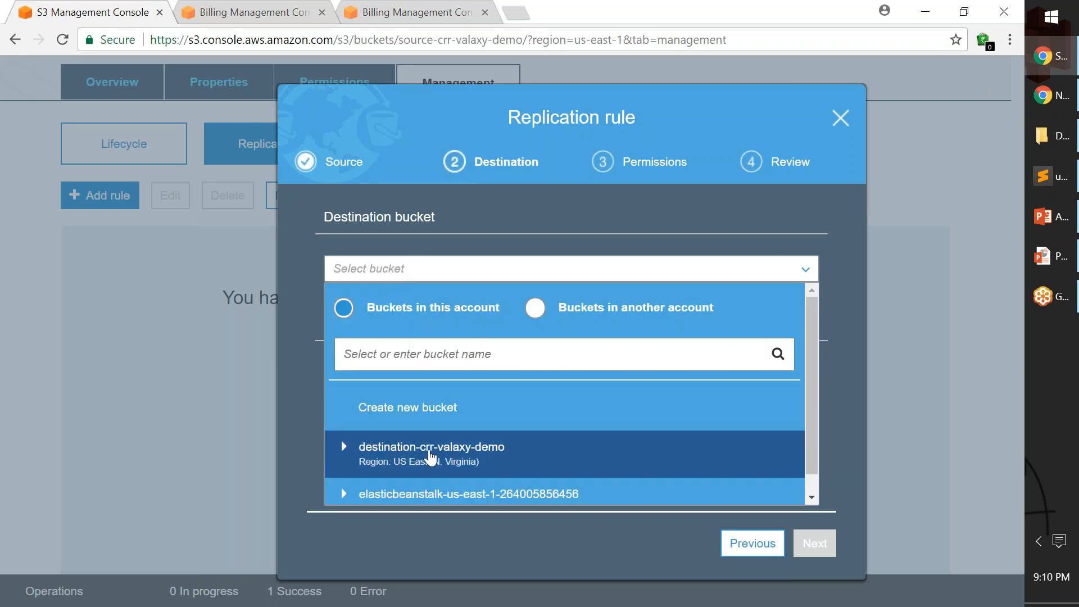
{"action": "left_click", "coordinate": [493, 457]}
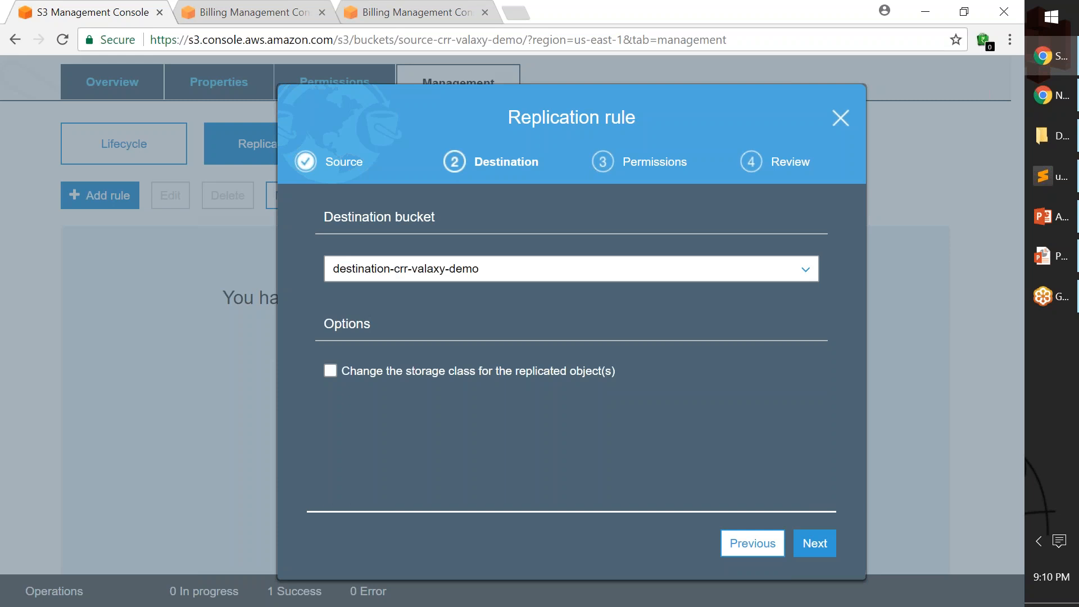
{"action": "left_click", "coordinate": [332, 373]}
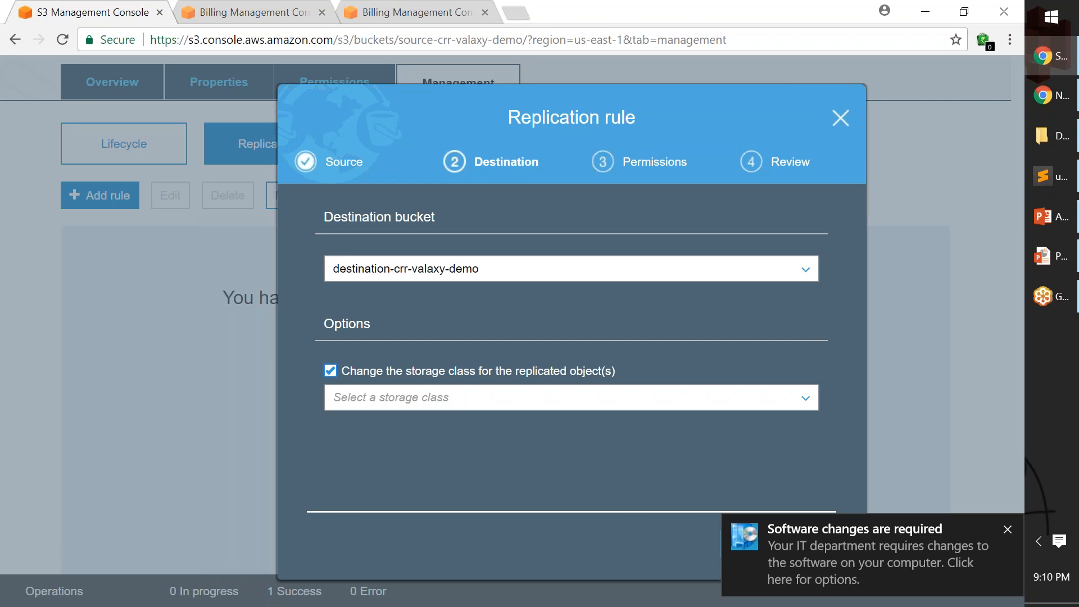
{"action": "left_click", "coordinate": [1007, 533]}
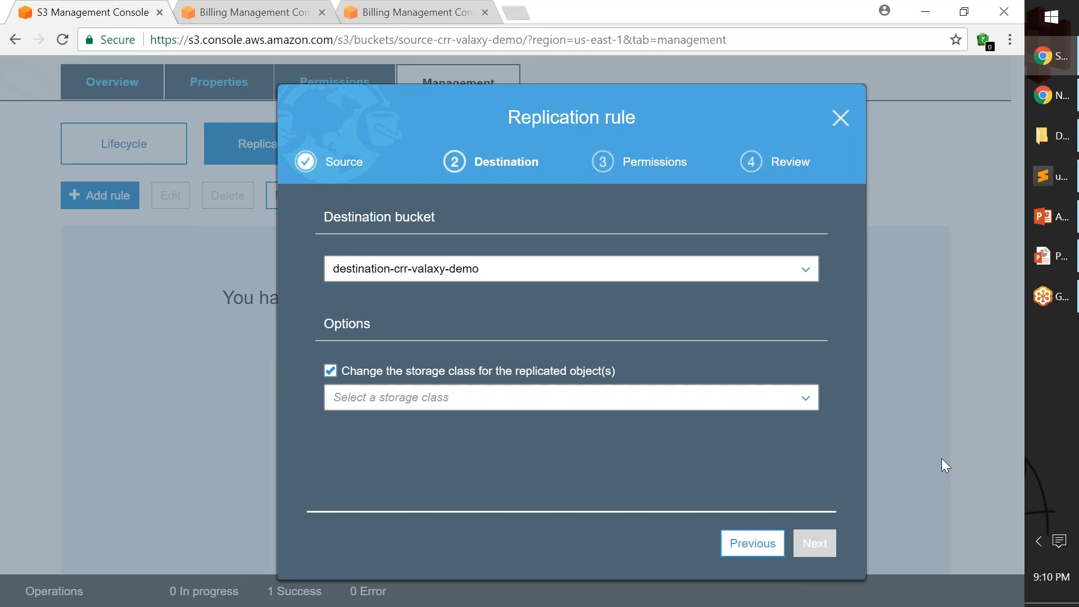
{"action": "left_click", "coordinate": [818, 400]}
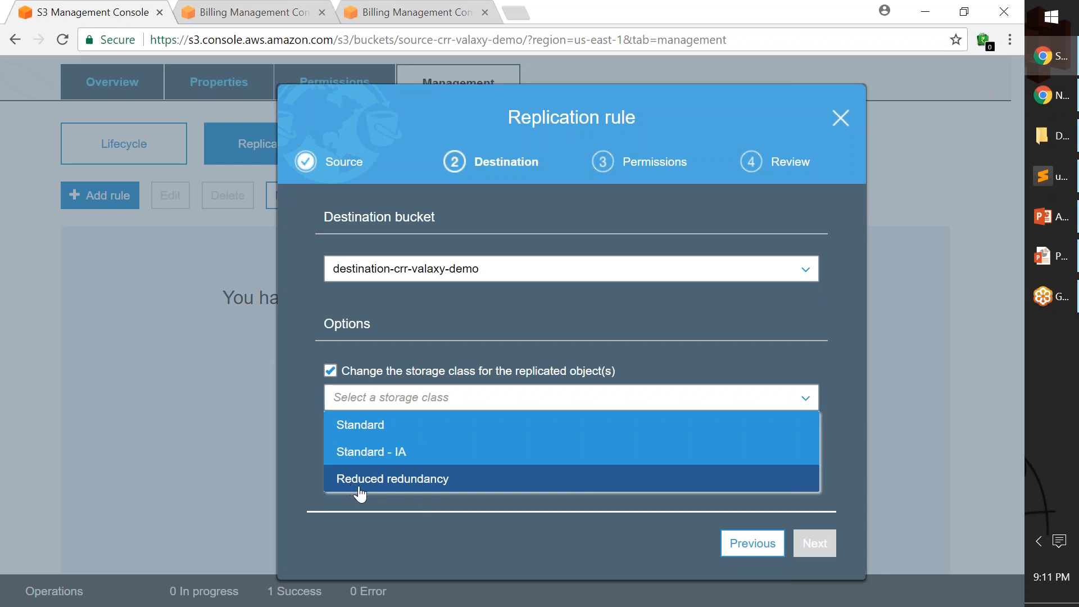
{"action": "left_click", "coordinate": [392, 481]}
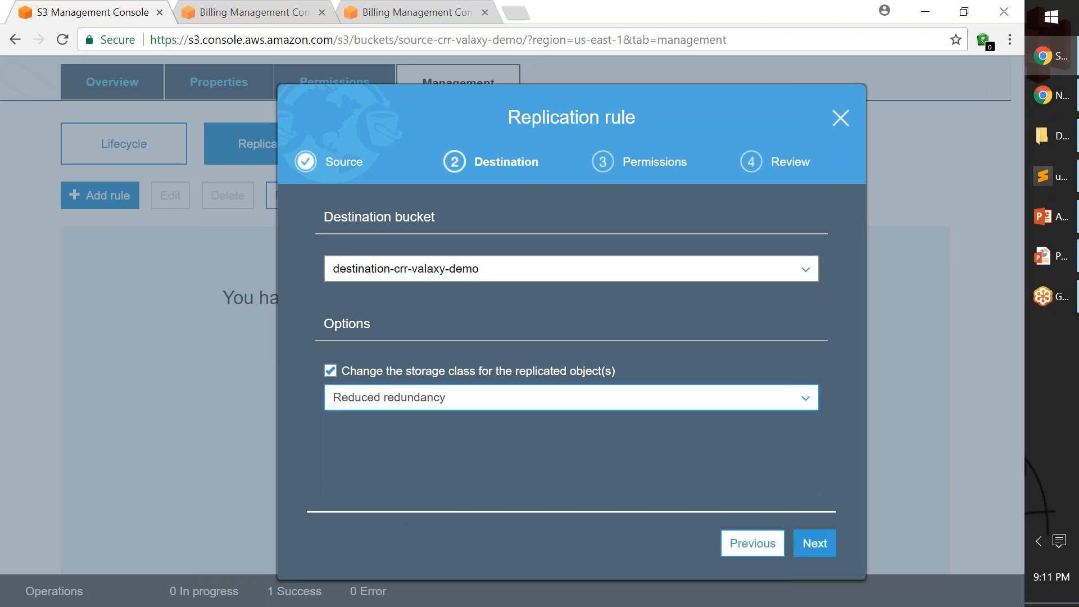
{"action": "left_click", "coordinate": [815, 544]}
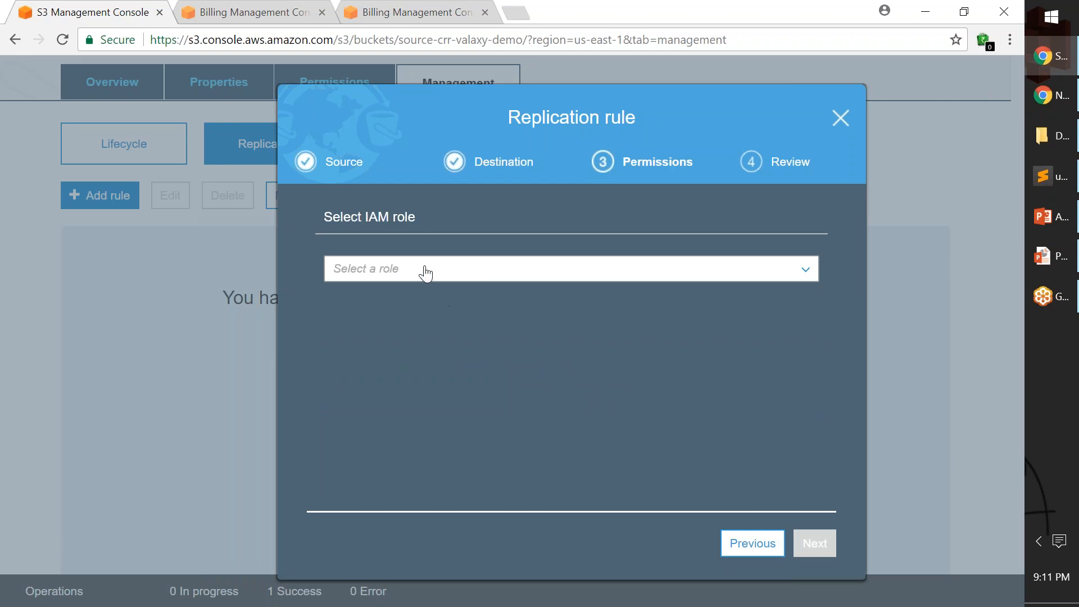
Choose to create a new IAM role for the replication rule, review its settings and save the rule.
{"action": "left_click", "coordinate": [607, 276]}
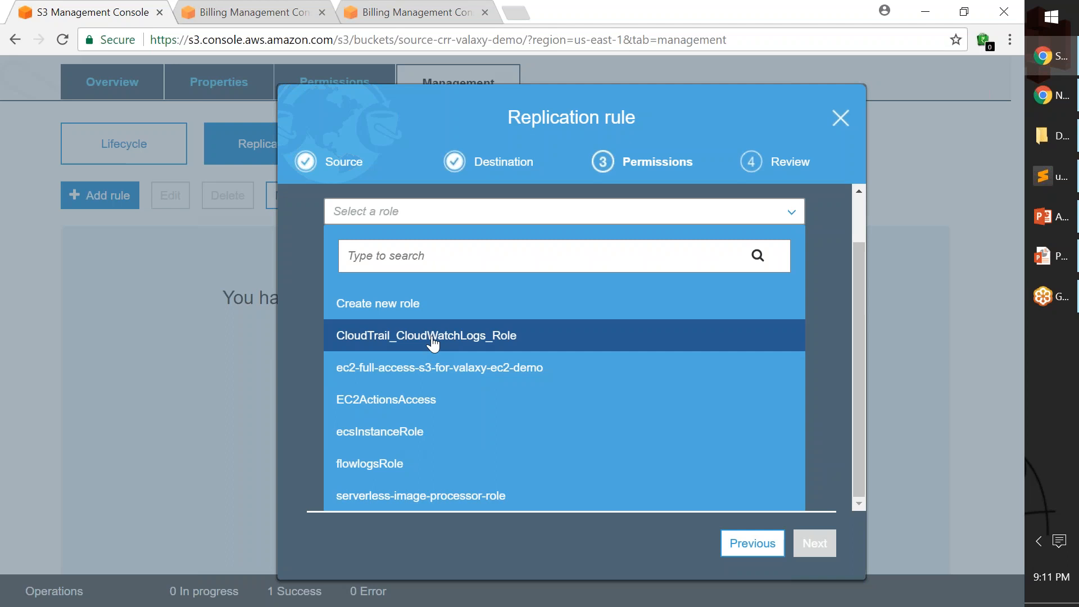
{"action": "left_click", "coordinate": [382, 308]}
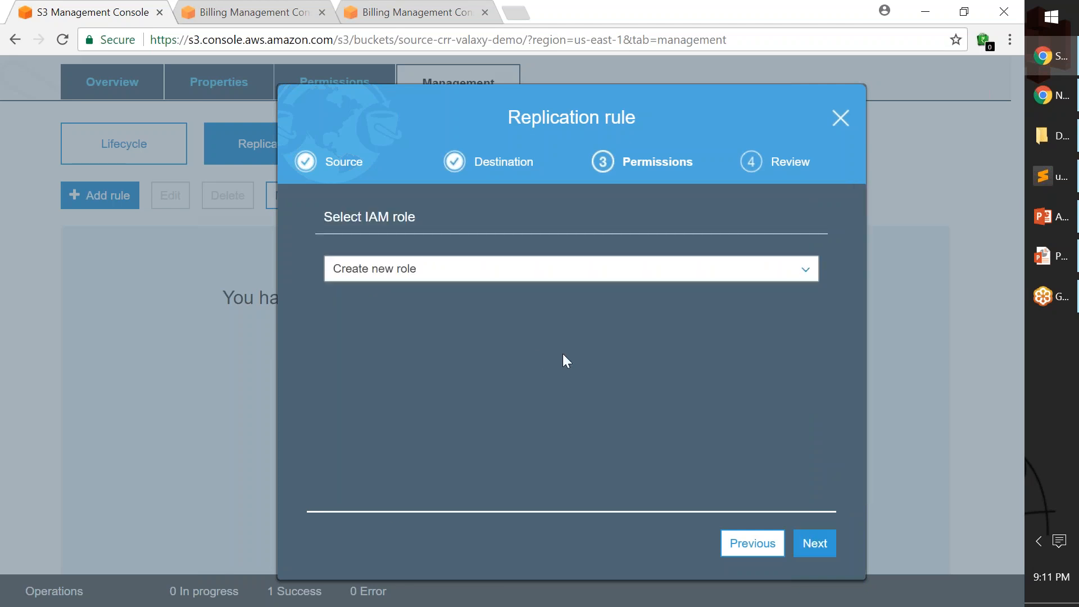
{"action": "left_click", "coordinate": [820, 556]}
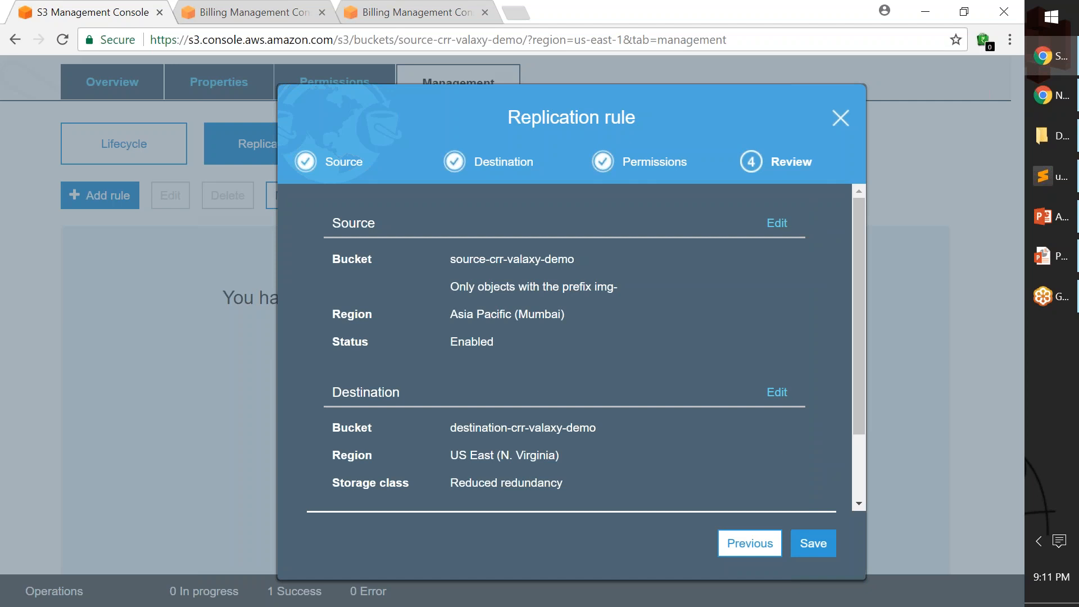
{"action": "scroll", "coordinate": [786, 440], "scroll_direction": "down", "scroll_amount": 2}
{"action": "left_click", "coordinate": [817, 549]}
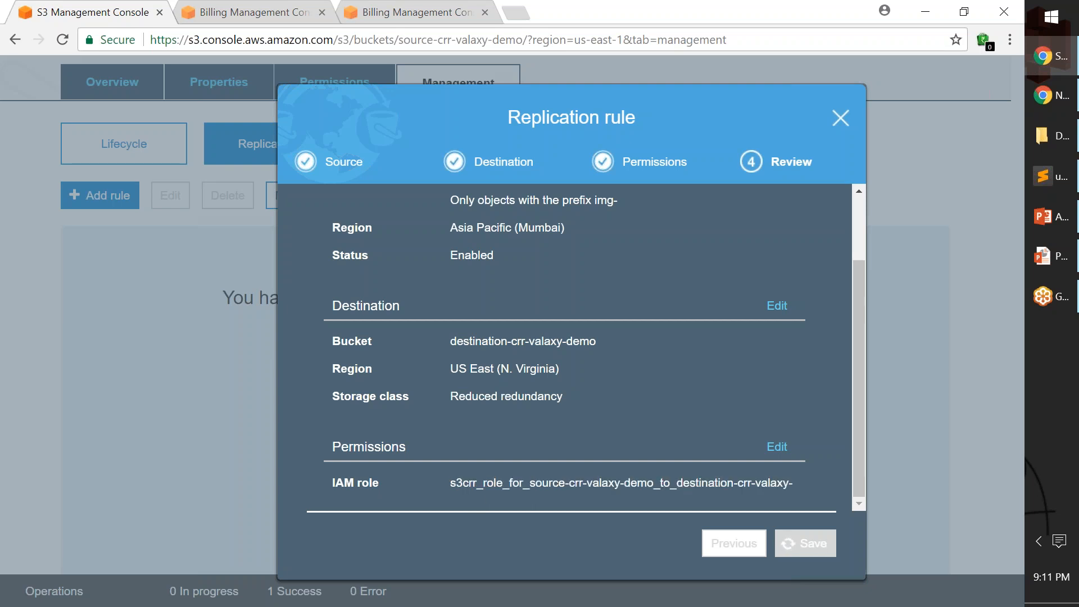
{"action": "left_click_drag", "start_coordinate": [453, 482], "coordinate": [786, 485]}
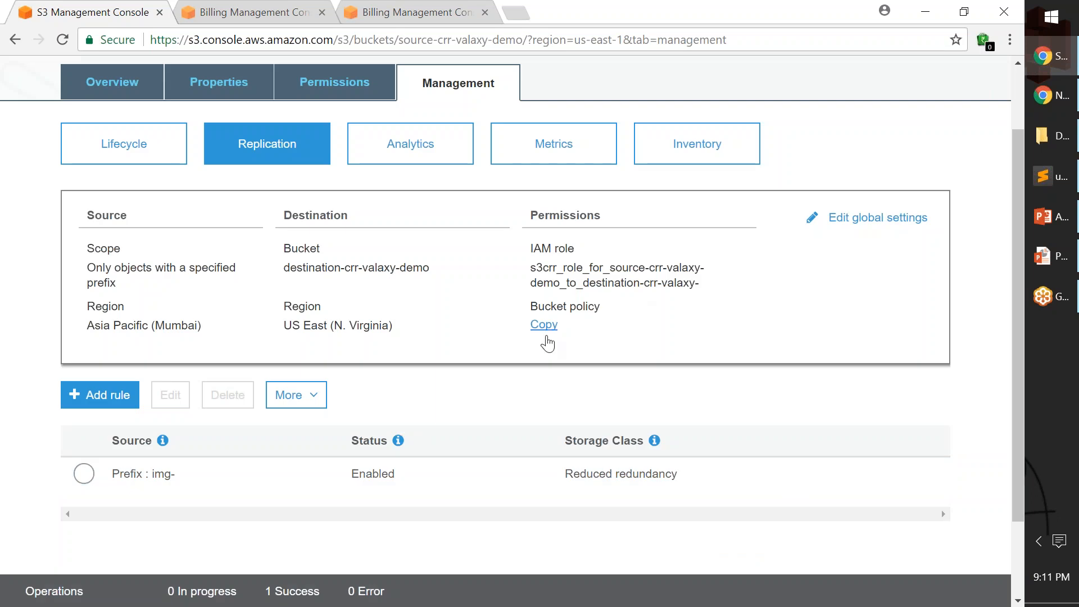
Review the source, destination and permissions sections of the saved replication configuration.
{"action": "double_click", "coordinate": [106, 216]}
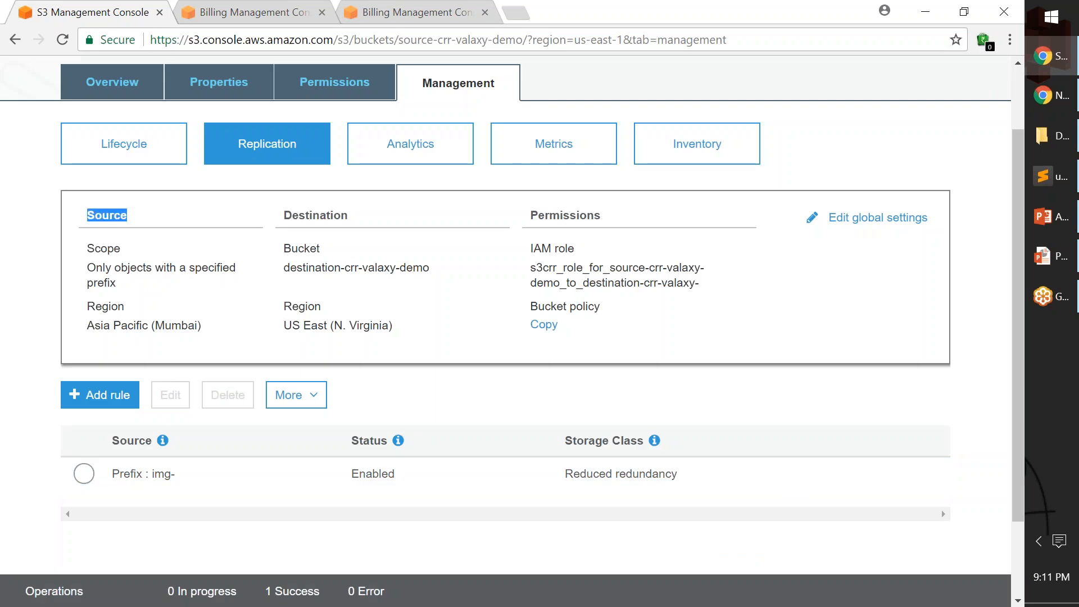
{"action": "left_click_drag", "start_coordinate": [291, 216], "coordinate": [351, 217]}
{"action": "left_click_drag", "start_coordinate": [538, 216], "coordinate": [620, 219]}
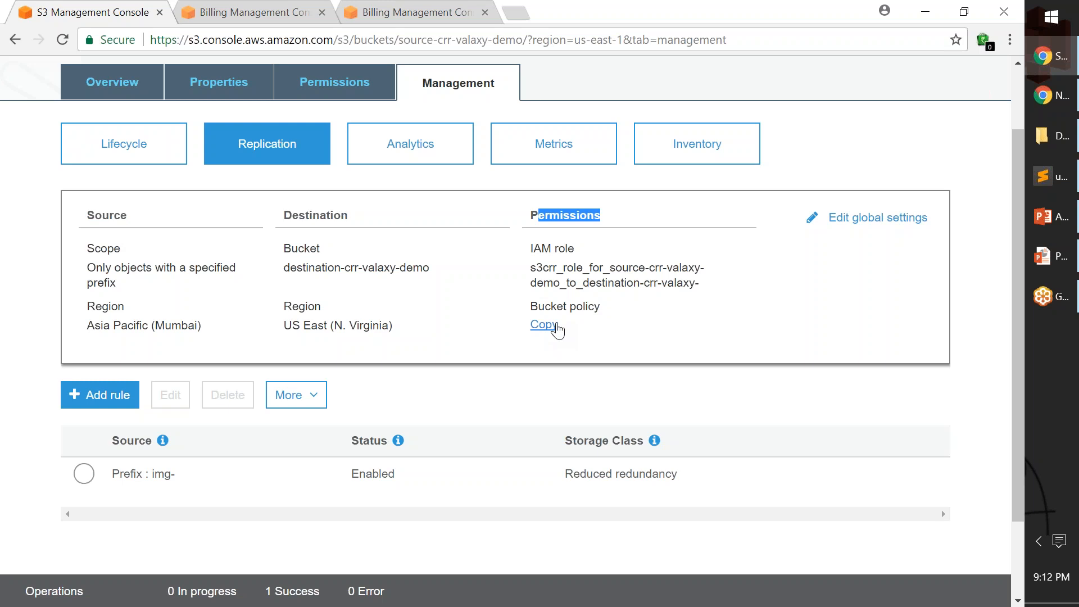
{"action": "scroll", "coordinate": [473, 352], "scroll_direction": "up", "scroll_amount": 2}
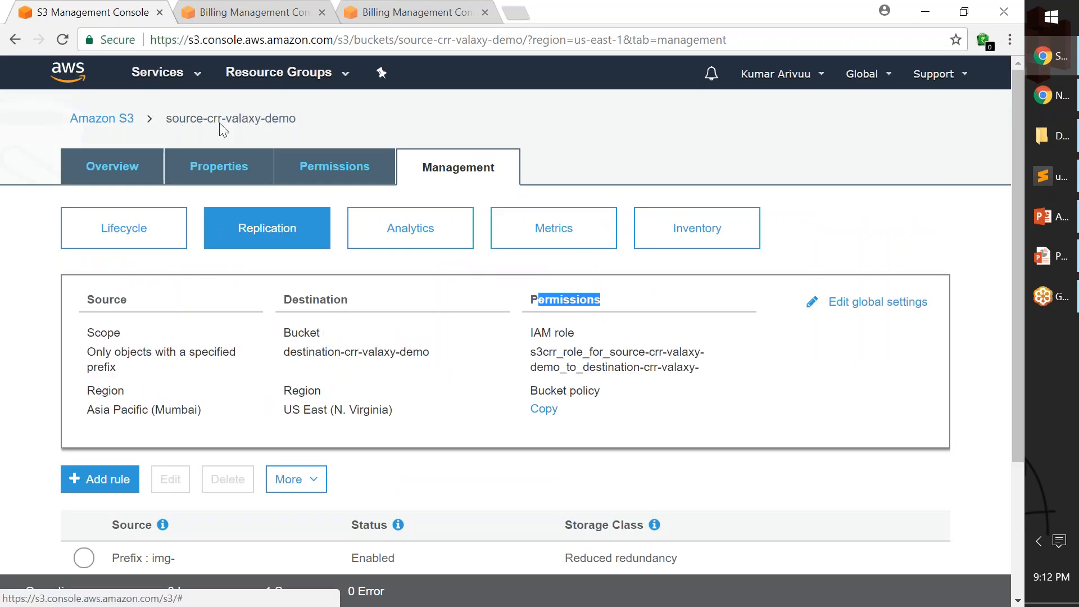
Duplicate the source bucket's browser tab and open destination-crr-valaxy-demo in the copy to check its contents.
{"action": "right_click", "coordinate": [89, 12]}
{"action": "left_click", "coordinate": [196, 74]}
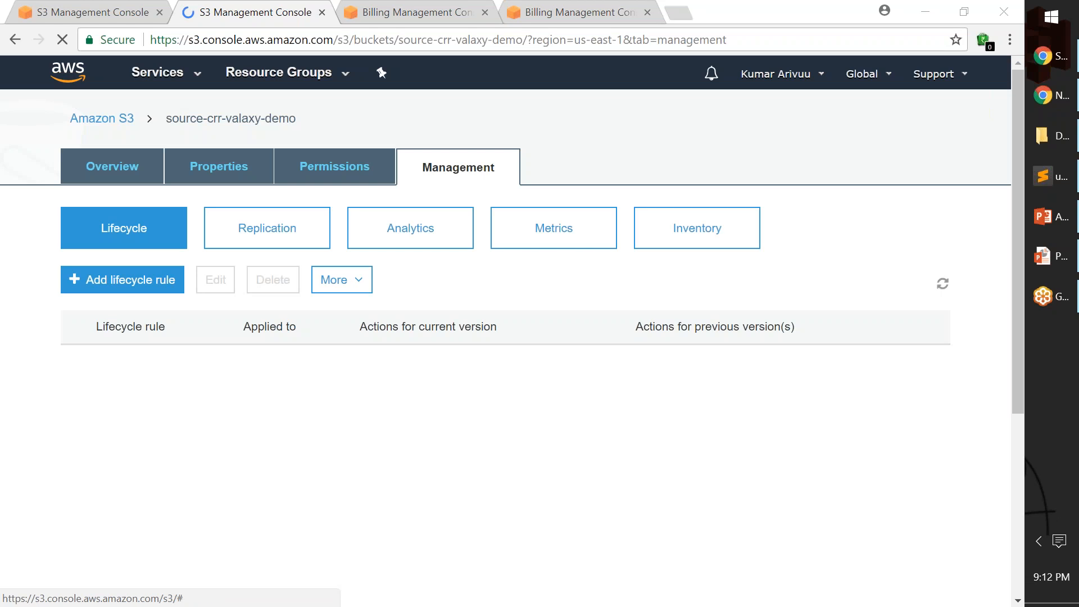
{"action": "left_click", "coordinate": [112, 119]}
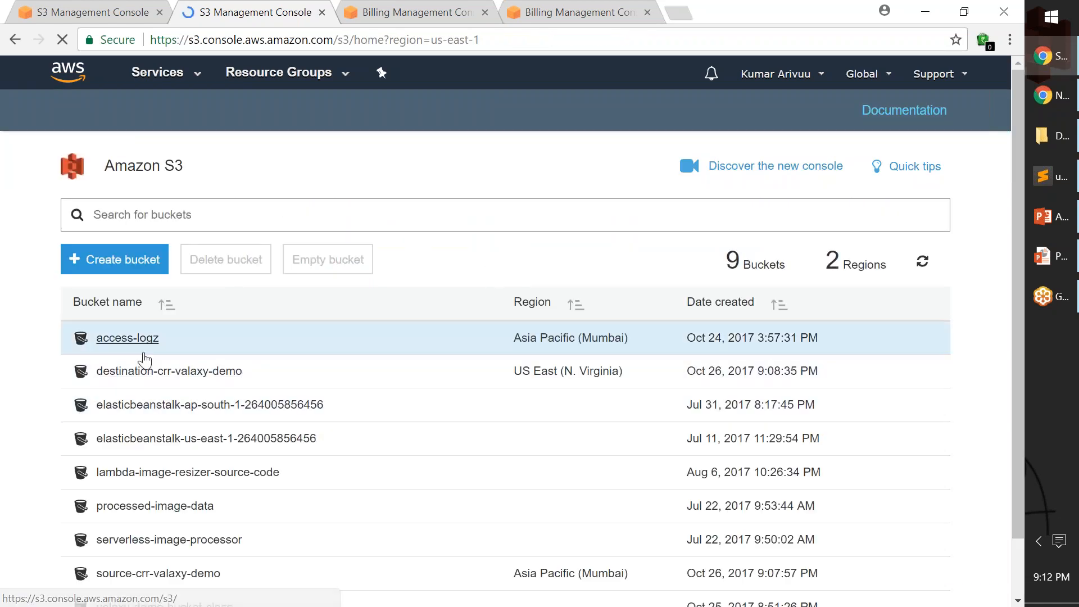
{"action": "left_click", "coordinate": [138, 372]}
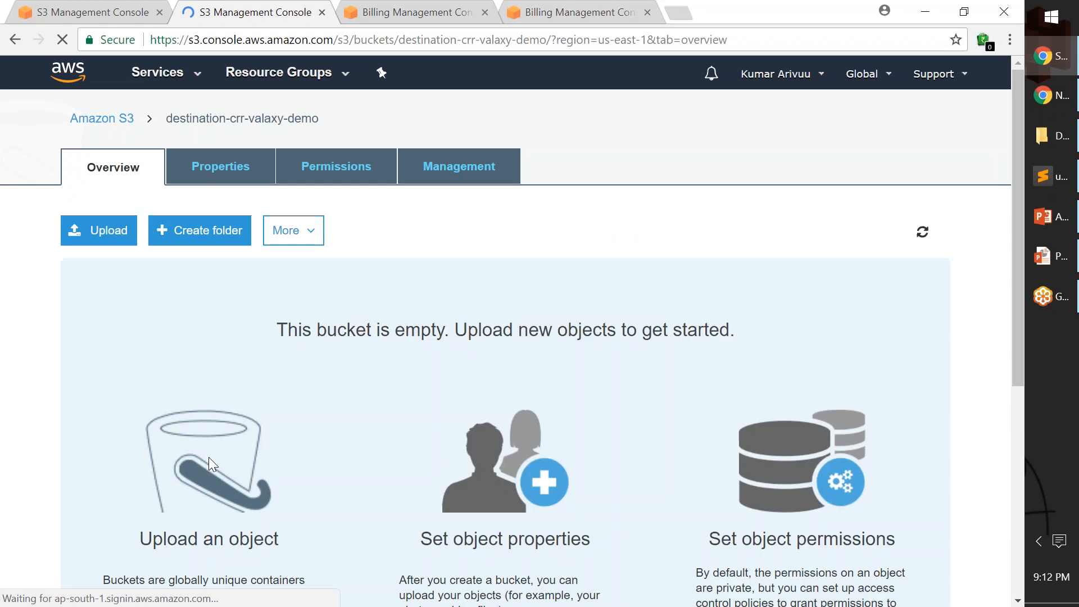
{"action": "left_click_drag", "start_coordinate": [277, 330], "coordinate": [735, 332]}
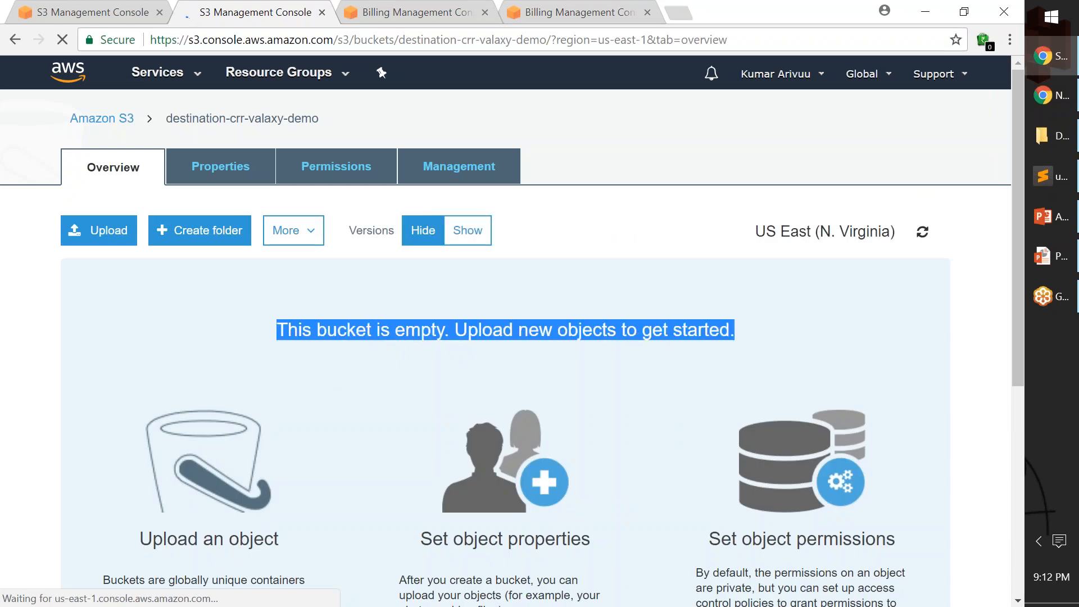
{"action": "left_click", "coordinate": [506, 330]}
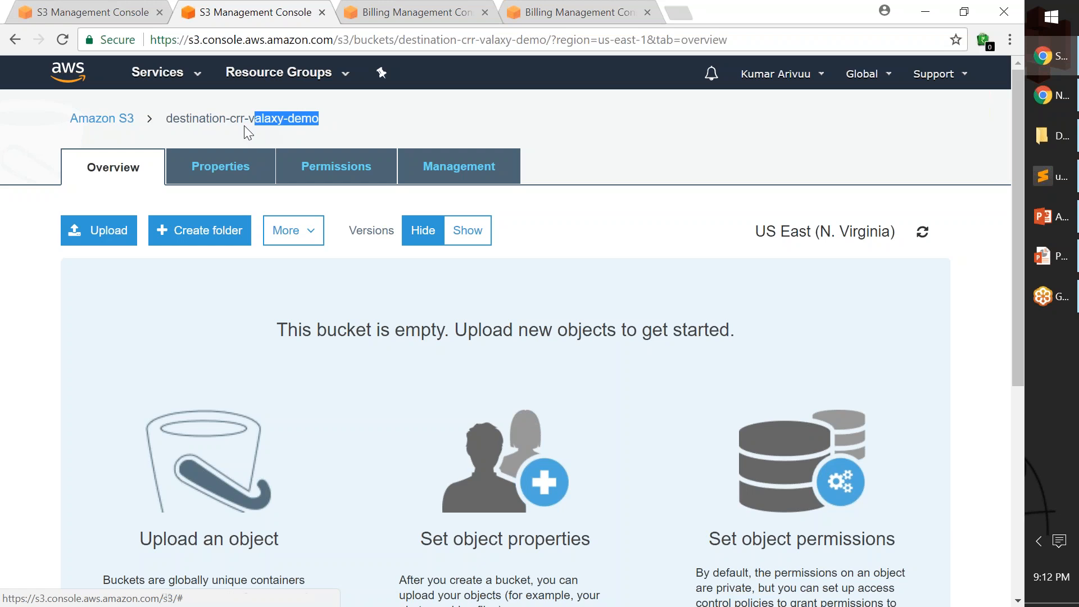
{"action": "left_click", "coordinate": [287, 128]}
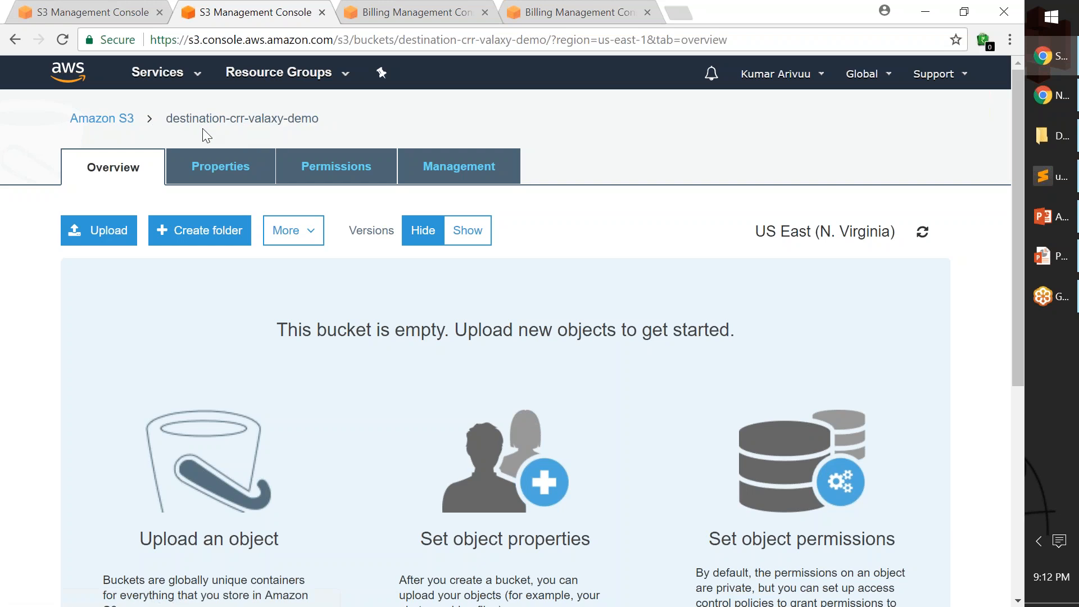
Start an upload to source-crr-valaxy-demo and browse to the Desktop folder lambda-resizer-test-images for the files.
{"action": "left_click", "coordinate": [90, 12]}
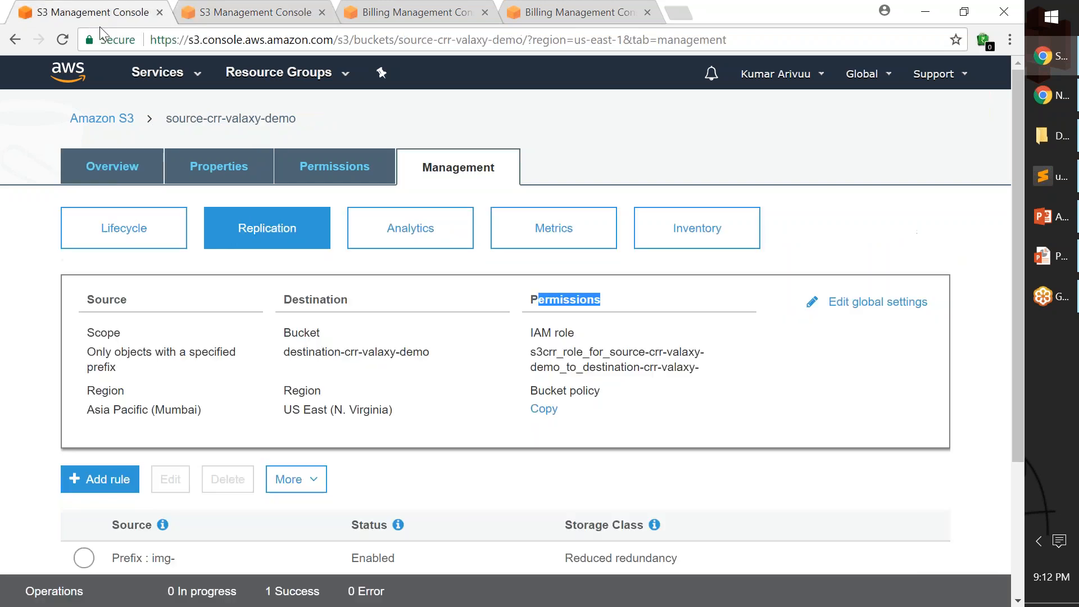
{"action": "left_click", "coordinate": [113, 172]}
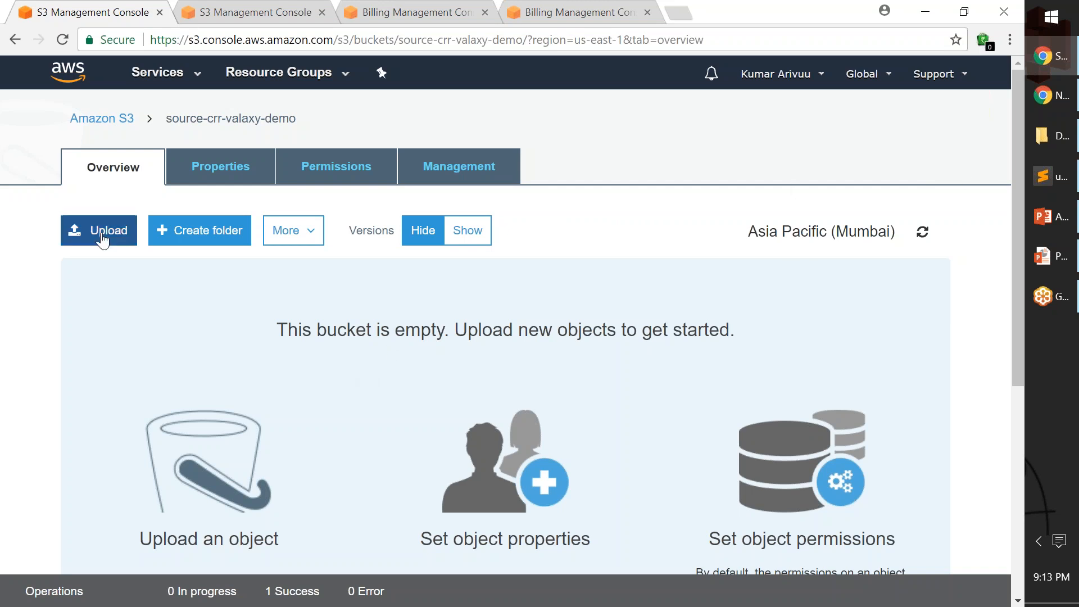
{"action": "left_click", "coordinate": [102, 233]}
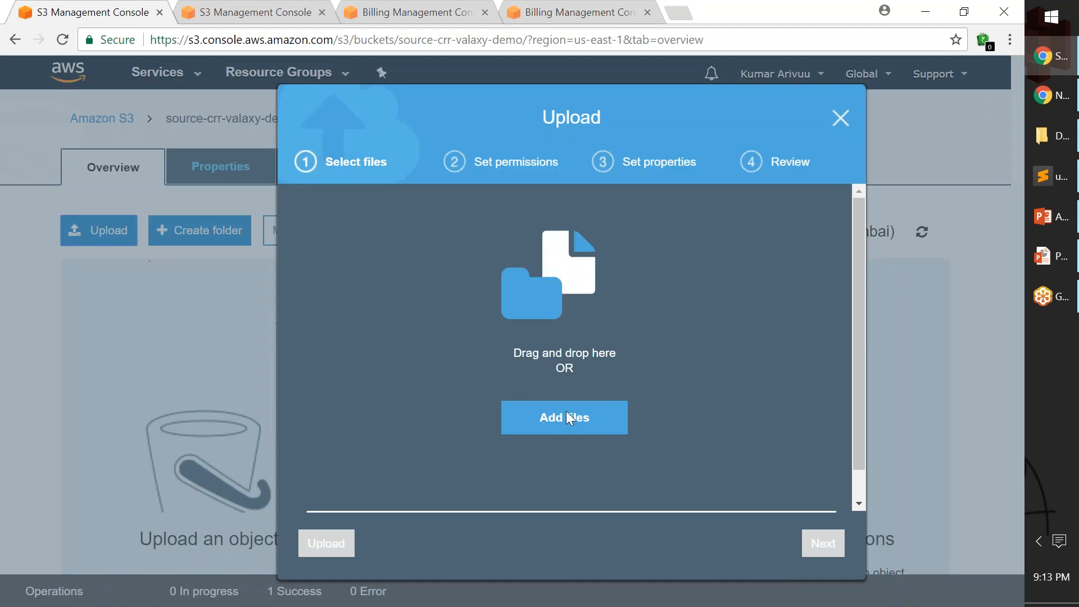
{"action": "left_click", "coordinate": [566, 418]}
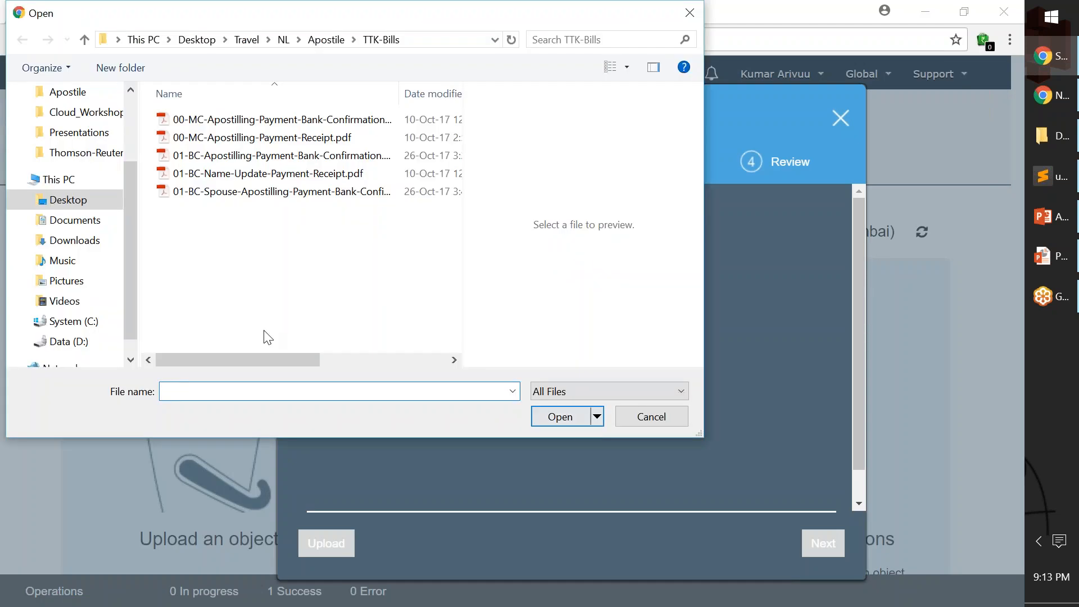
{"action": "left_click", "coordinate": [76, 202]}
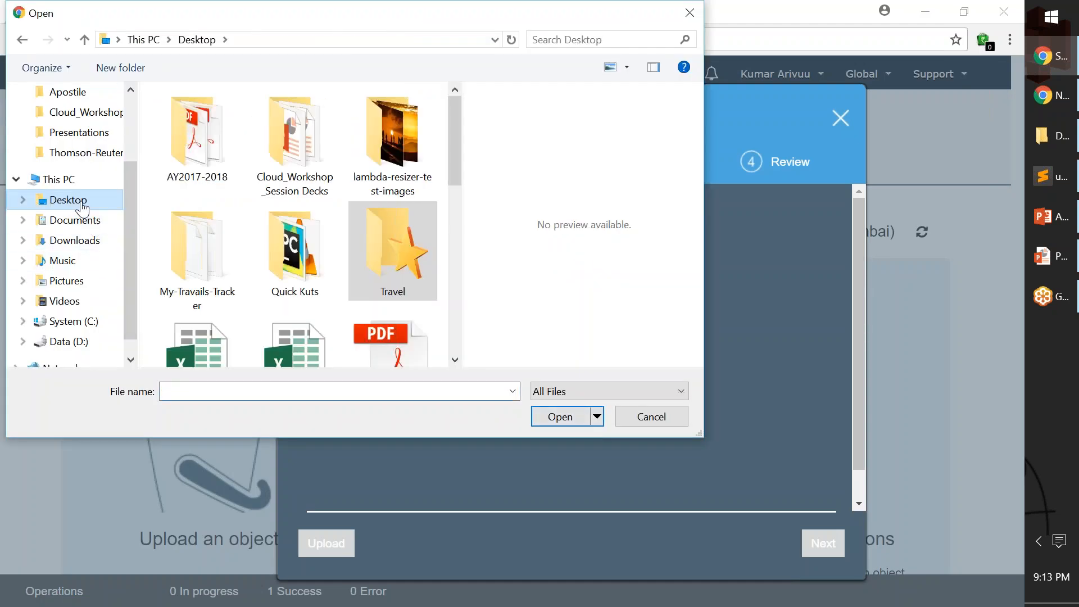
{"action": "double_click", "coordinate": [390, 134]}
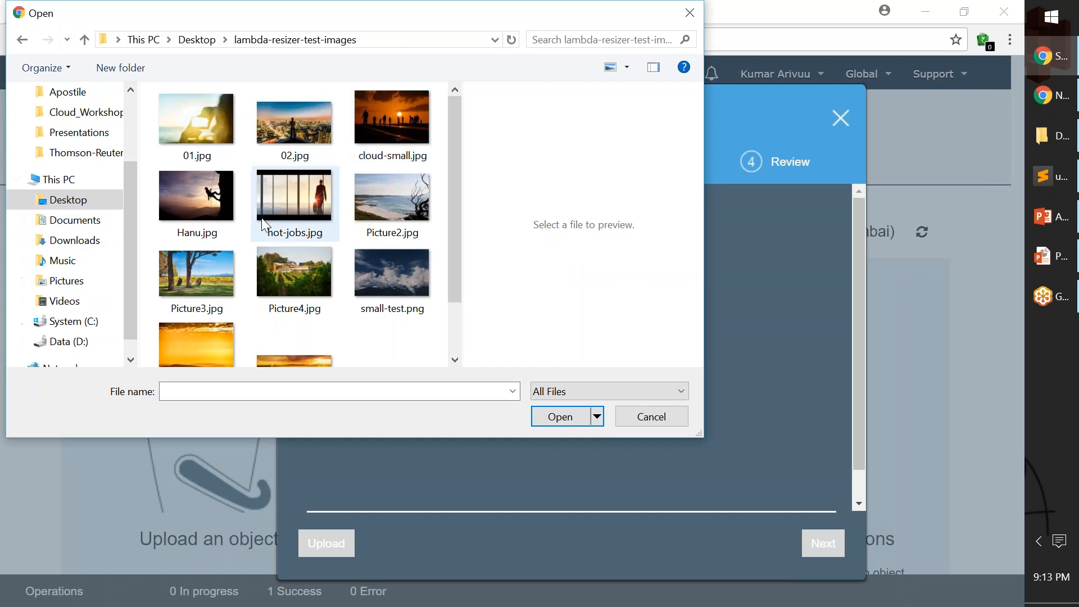
Rename the file Picture3.jpg to img-Picture3.jpg in the file selection dialog.
{"action": "left_click", "coordinate": [204, 224]}
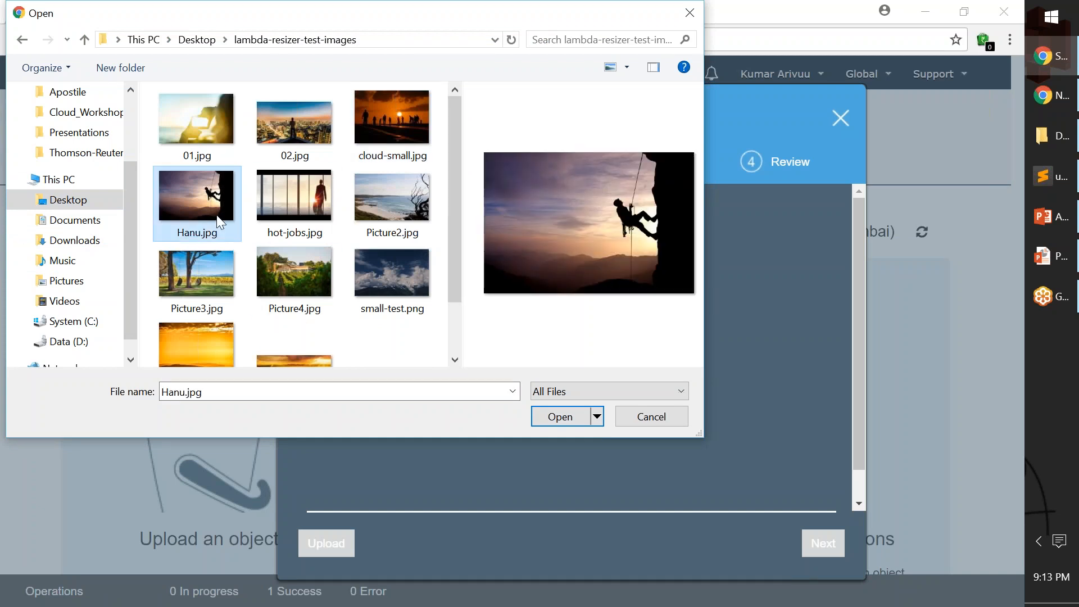
{"action": "left_click", "coordinate": [205, 270]}
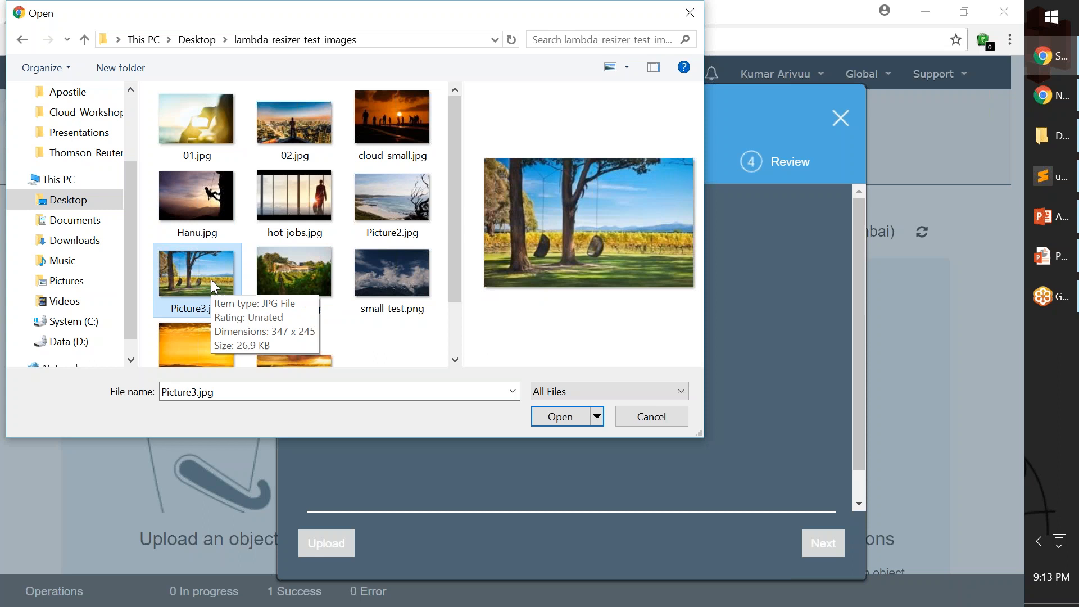
{"action": "key", "text": "F2"}
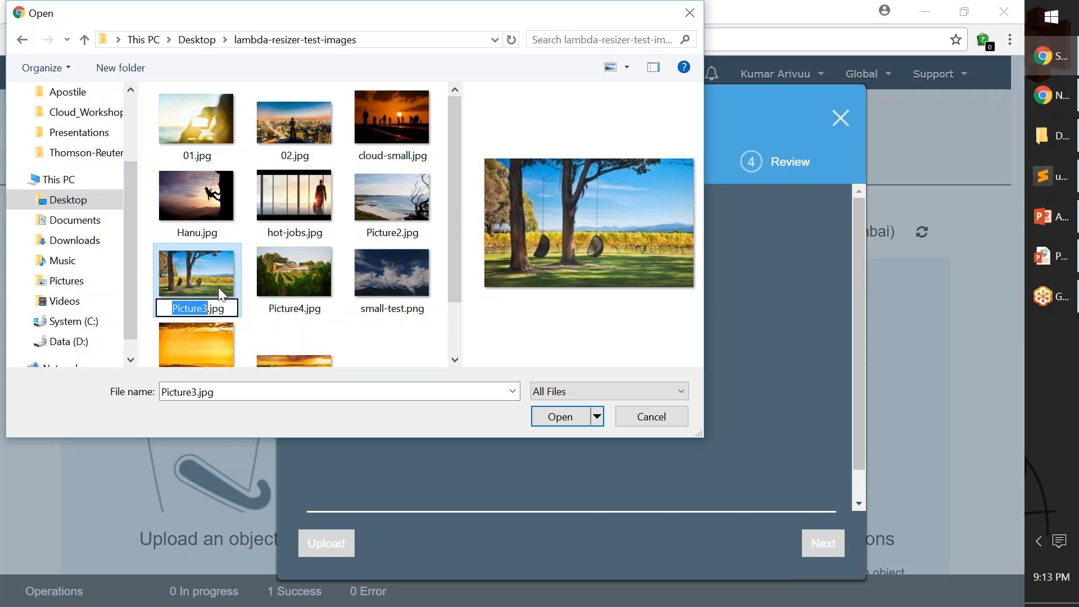
{"action": "key", "text": "Home"}
{"action": "type", "text": "img-"}
{"action": "key", "text": "Return"}
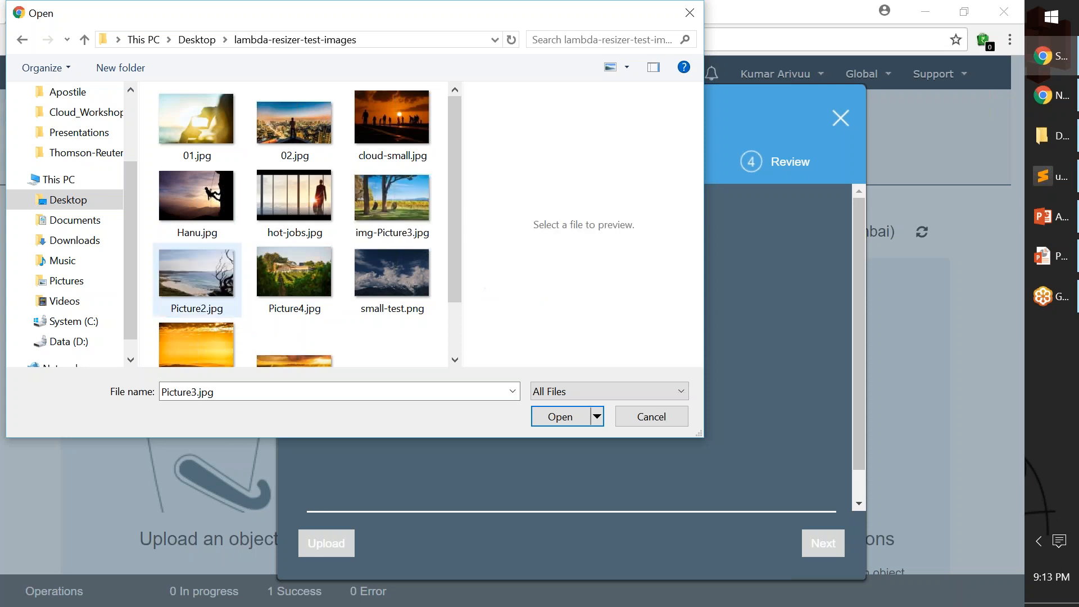
Add img-Picture3.jpg and Picture4.jpg together to the upload list.
{"action": "left_click", "coordinate": [389, 231]}
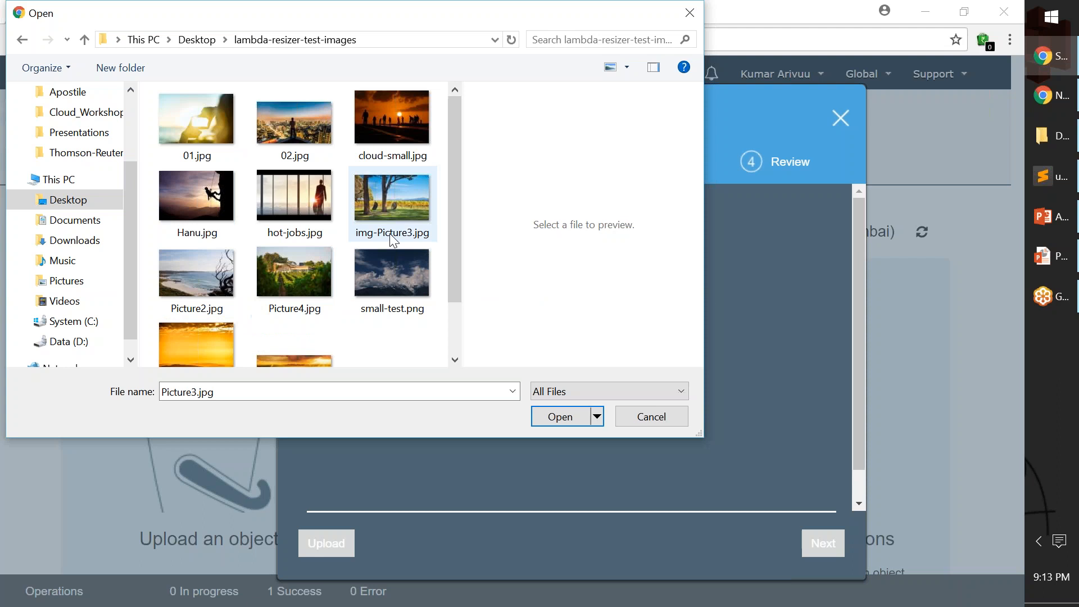
{"action": "left_click", "coordinate": [302, 280], "text": "ctrl"}
{"action": "left_click_drag", "start_coordinate": [295, 279], "coordinate": [765, 369]}
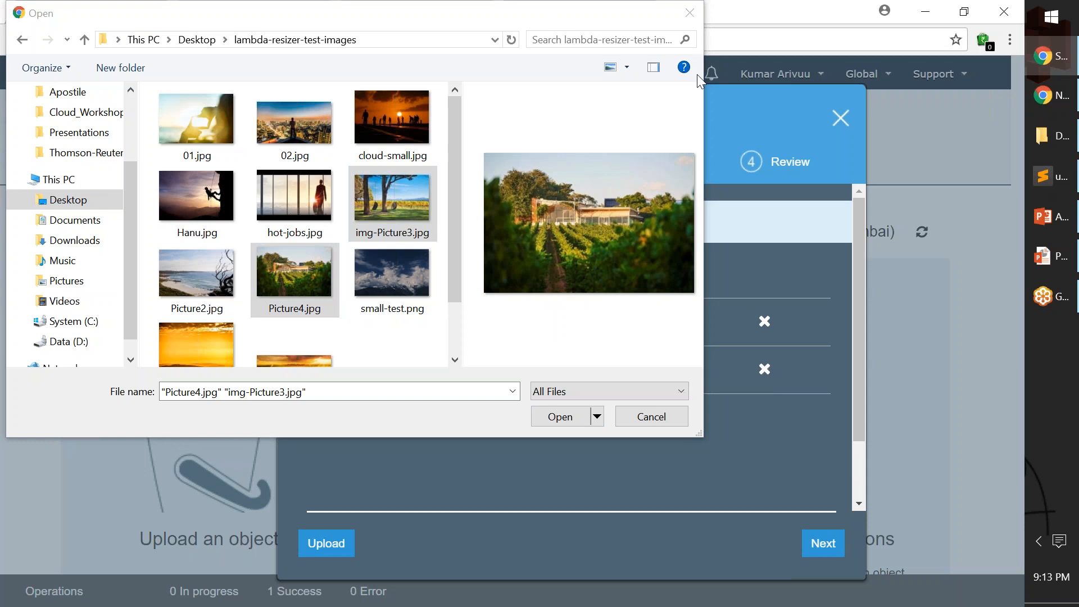
{"action": "left_click_drag", "start_coordinate": [543, 13], "coordinate": [516, 141]}
{"action": "left_click", "coordinate": [665, 141]}
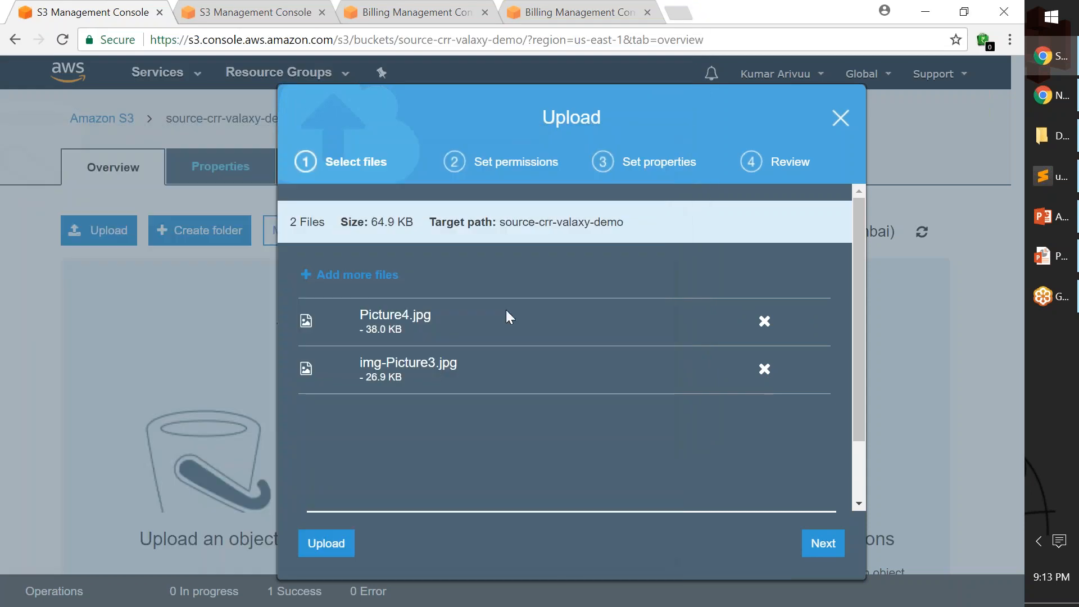
Check both file names and upload them with the default permissions, Standard storage class and no encryption.
{"action": "left_click_drag", "start_coordinate": [359, 315], "coordinate": [447, 322]}
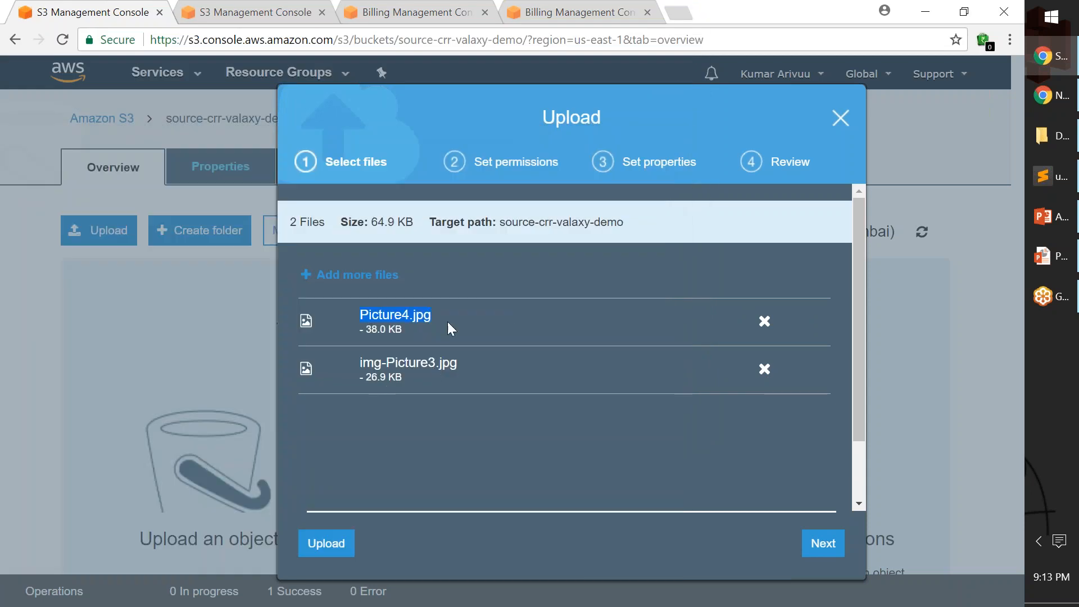
{"action": "left_click", "coordinate": [362, 363]}
{"action": "left_click_drag", "start_coordinate": [361, 363], "coordinate": [458, 364]}
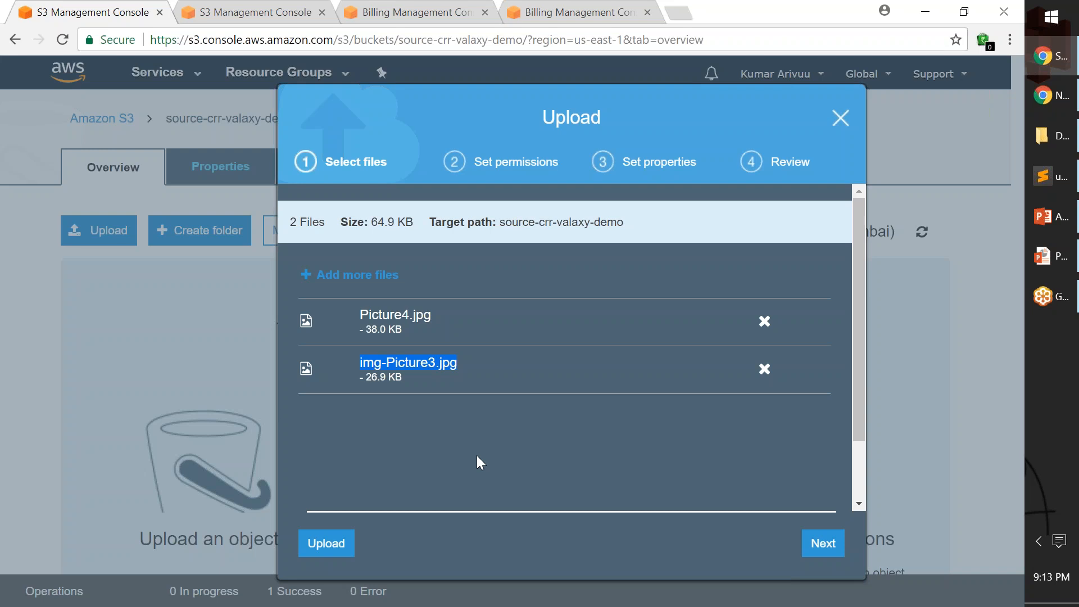
{"action": "left_click", "coordinate": [821, 544]}
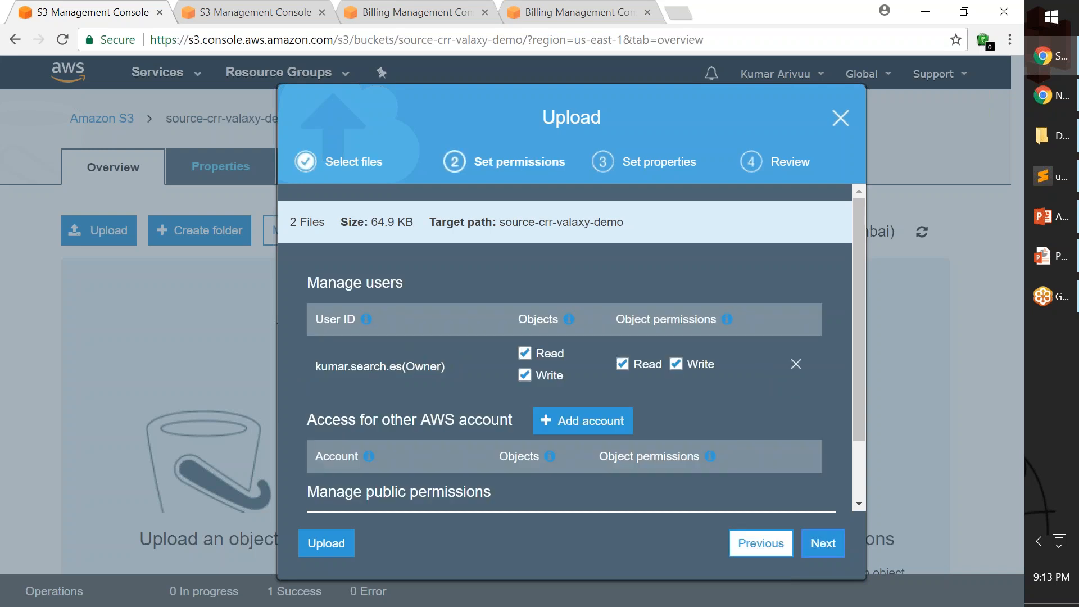
{"action": "left_click", "coordinate": [822, 544]}
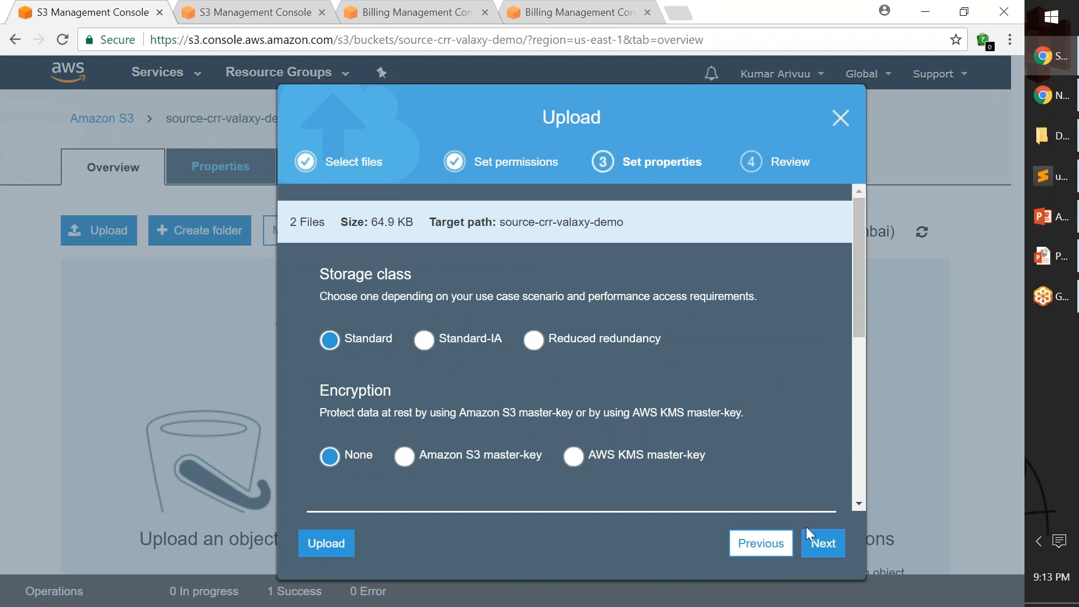
{"action": "left_click", "coordinate": [824, 544]}
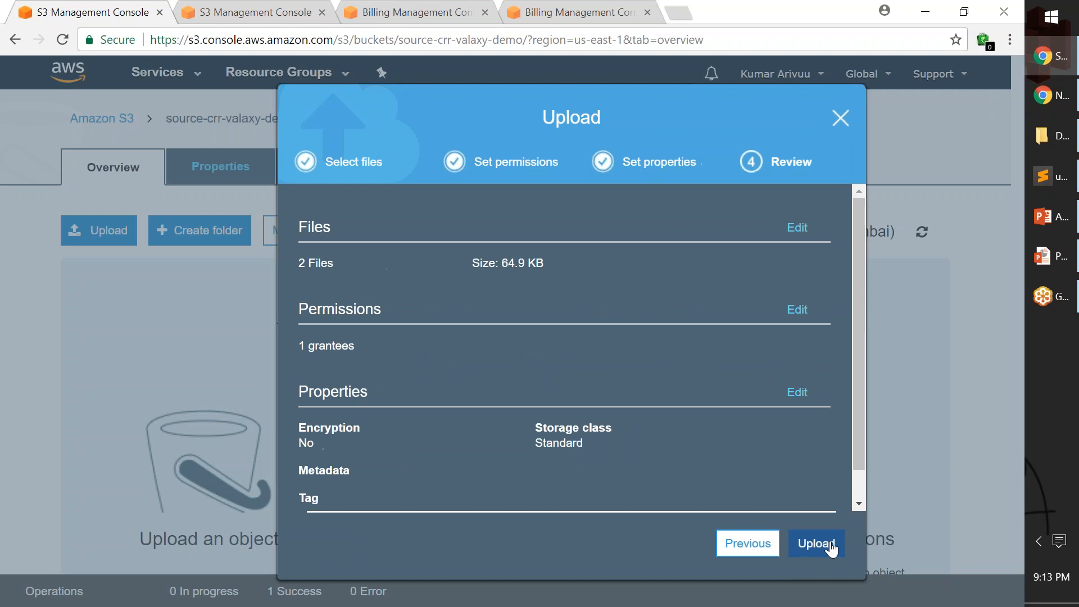
{"action": "left_click", "coordinate": [817, 543]}
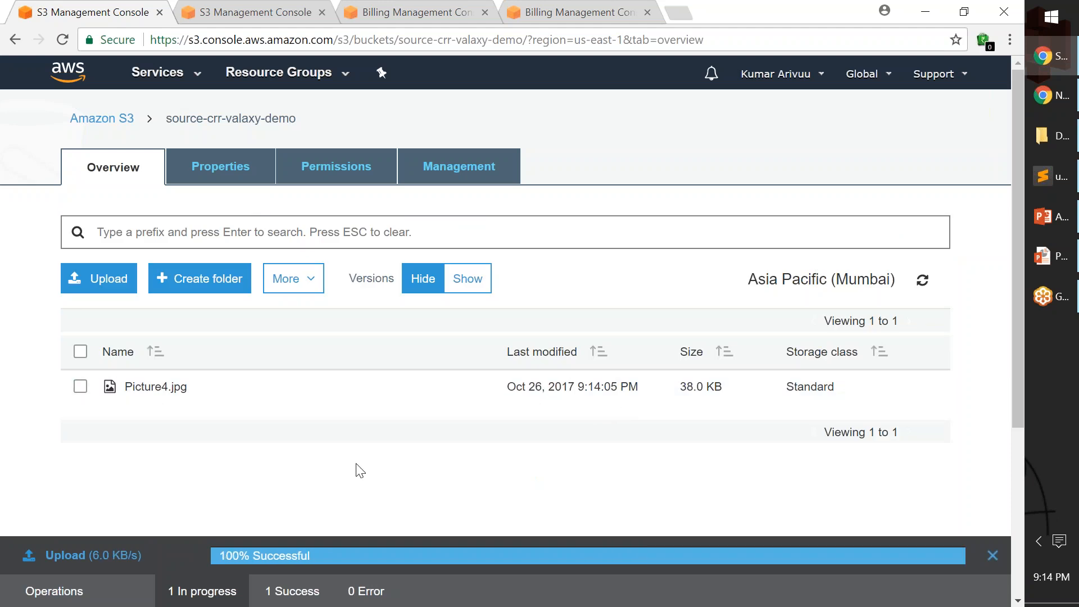
Refresh the object list of source-crr-valaxy-demo to check the uploaded files.
{"action": "scroll", "coordinate": [360, 471], "scroll_direction": "down", "scroll_amount": 3}
{"action": "scroll", "coordinate": [371, 469], "scroll_direction": "up", "scroll_amount": 1}
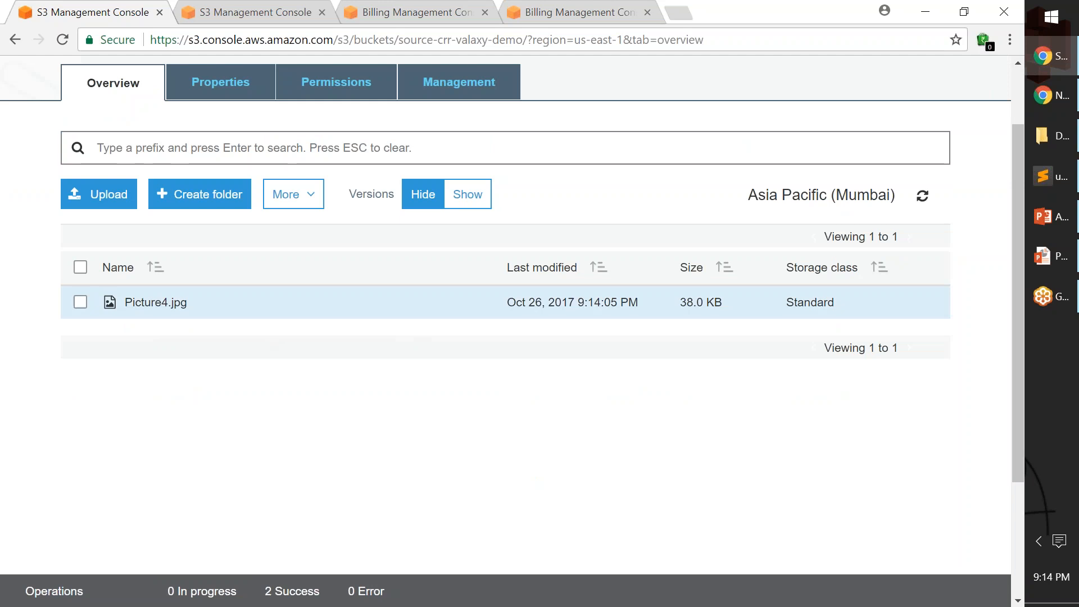
{"action": "left_click", "coordinate": [924, 197]}
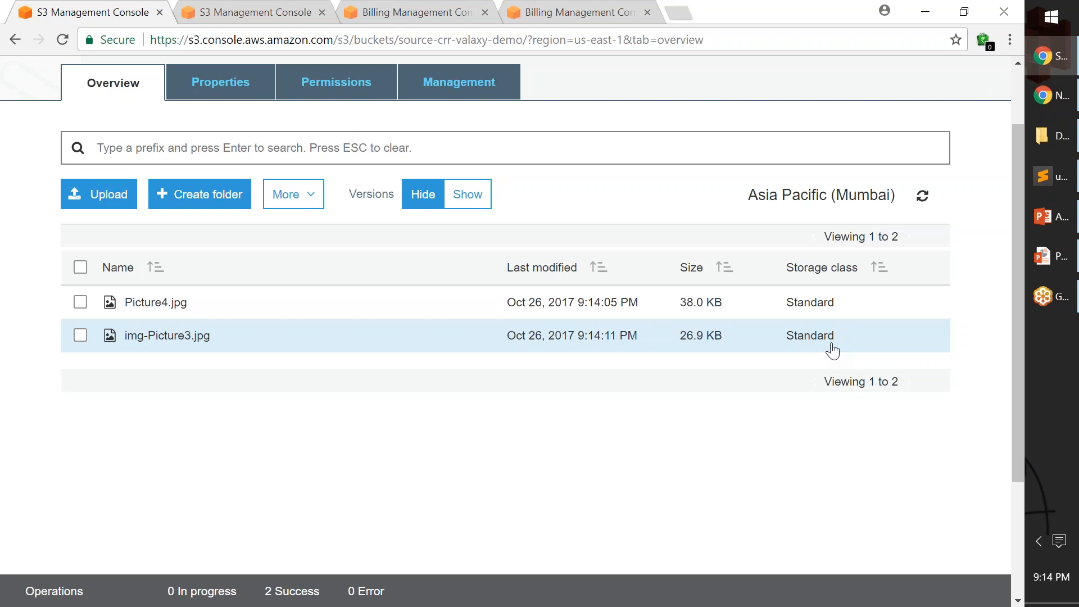
Switch to the destination-crr-valaxy-demo tab and refresh its object list to check for replicated objects.
{"action": "left_click", "coordinate": [250, 13]}
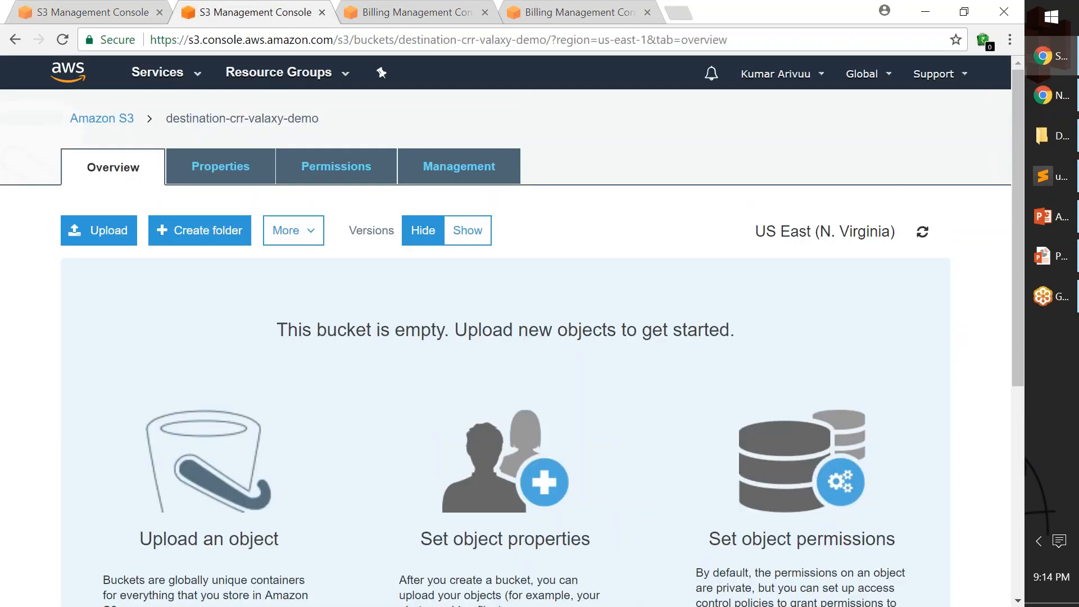
{"action": "left_click", "coordinate": [923, 232]}
{"action": "left_click", "coordinate": [869, 439]}
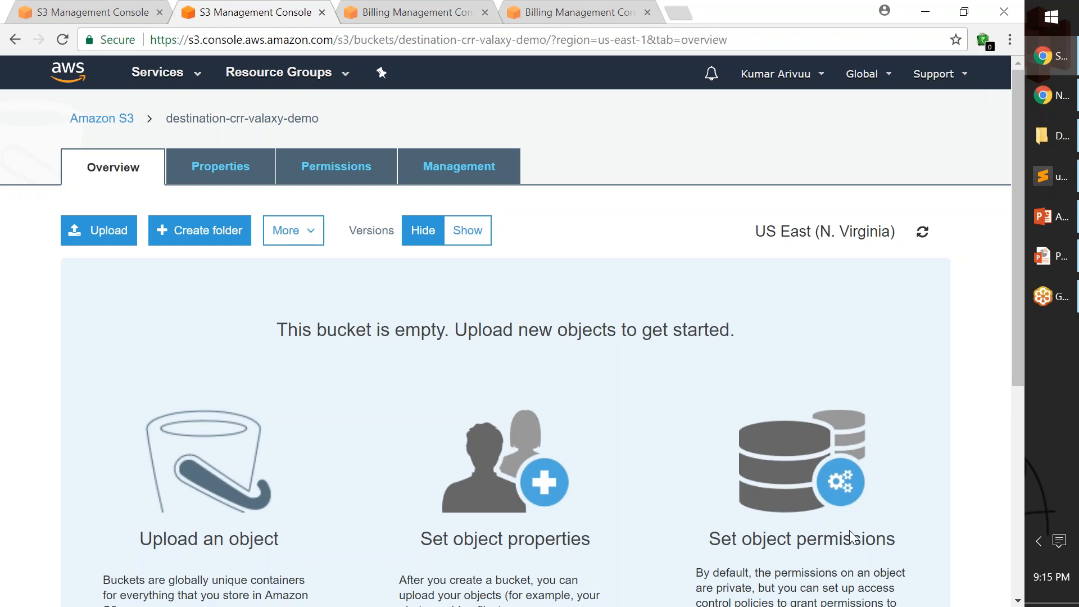